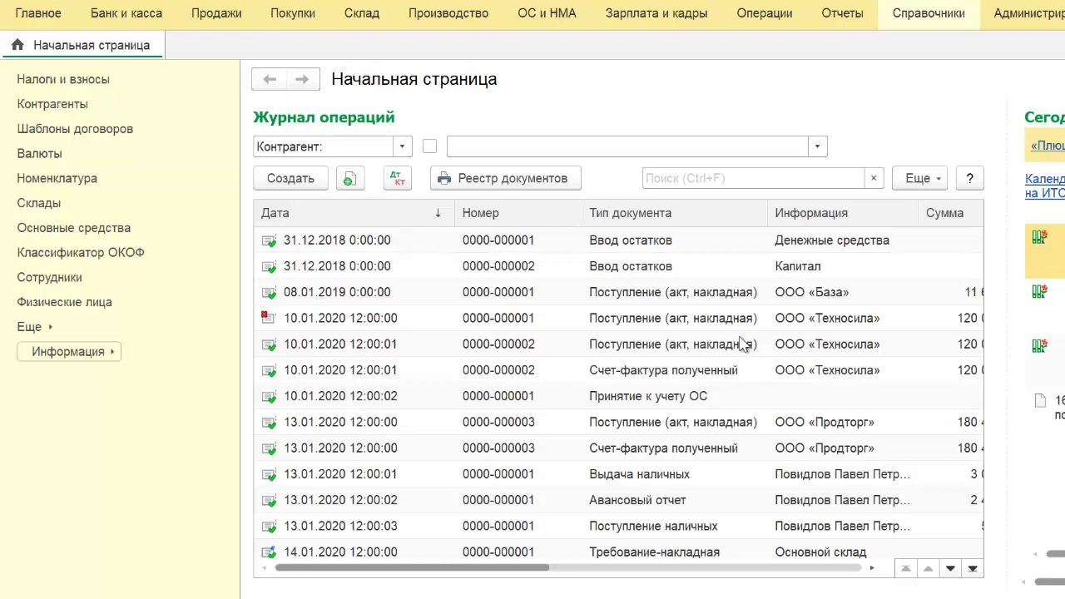
Step: Review the accounting policy settings for production output, overhead expenses and cost calculation, including the hint on planned-cost deviations
left_click(61, 25)
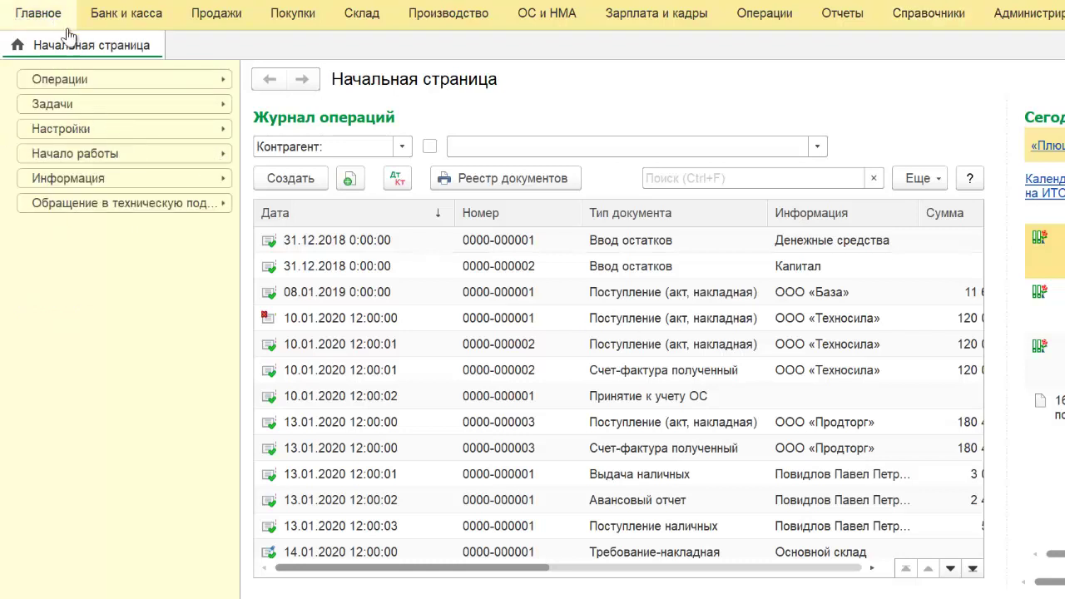
left_click(71, 127)
left_click(374, 191)
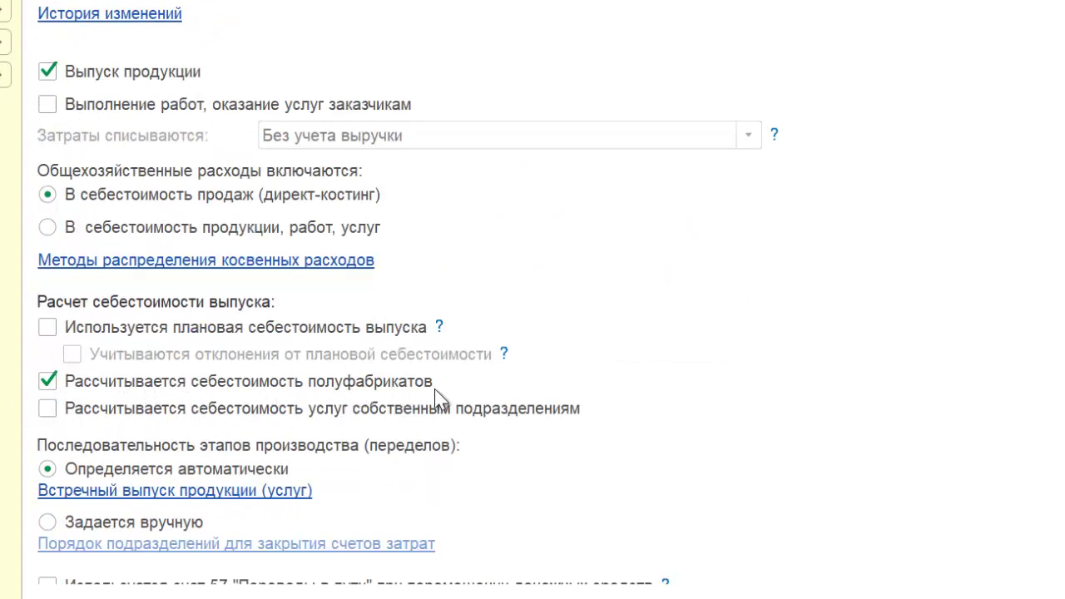
scroll(41, 316, "down", 3)
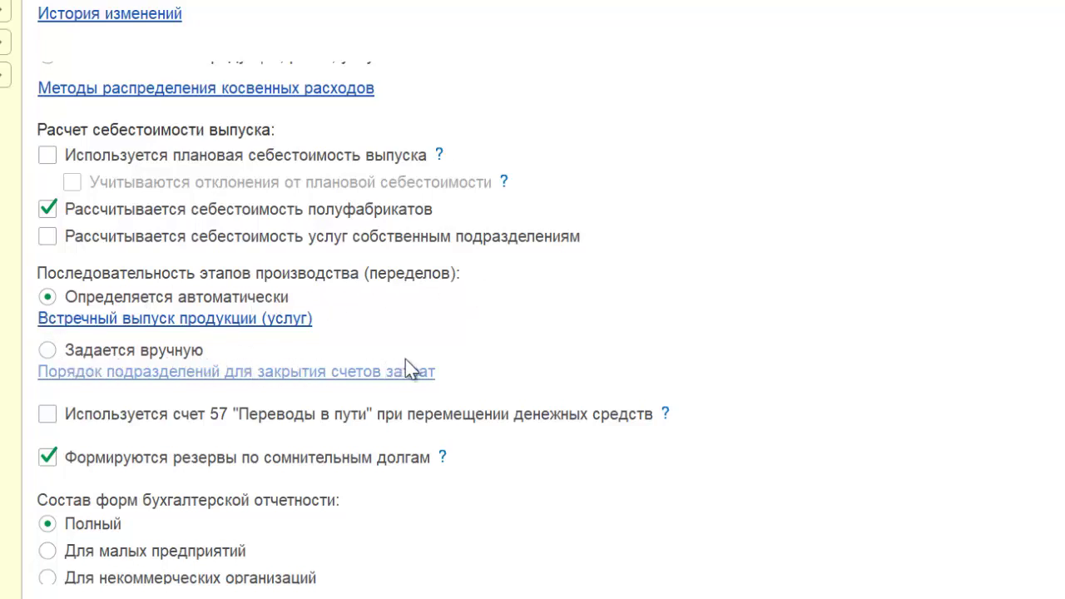
scroll(406, 358, "up", 4)
scroll(405, 359, "down", 4)
scroll(542, 344, "up", 2)
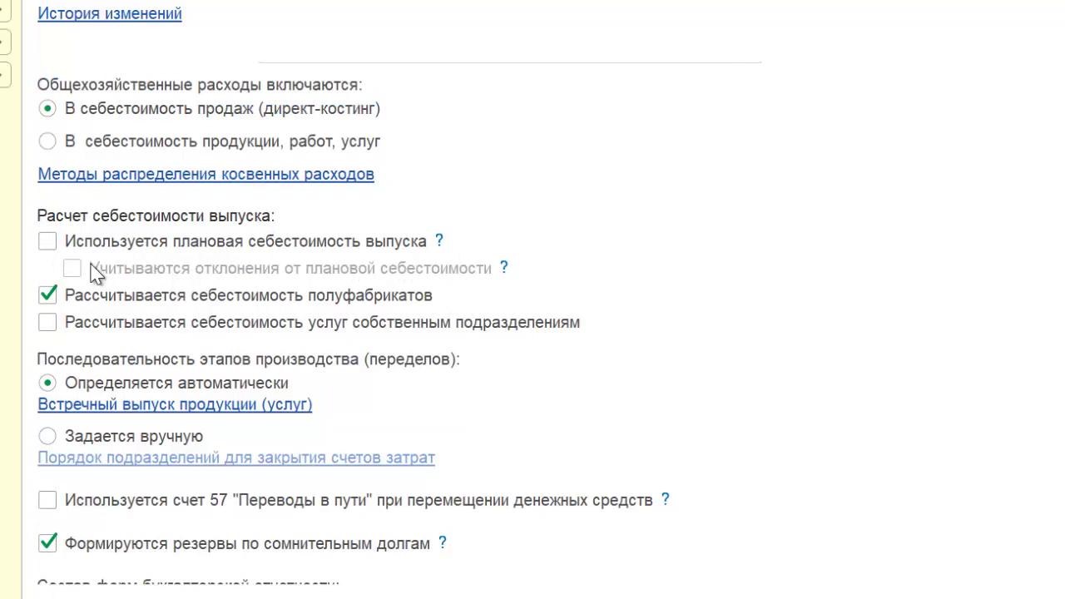
mouse_move(505, 268)
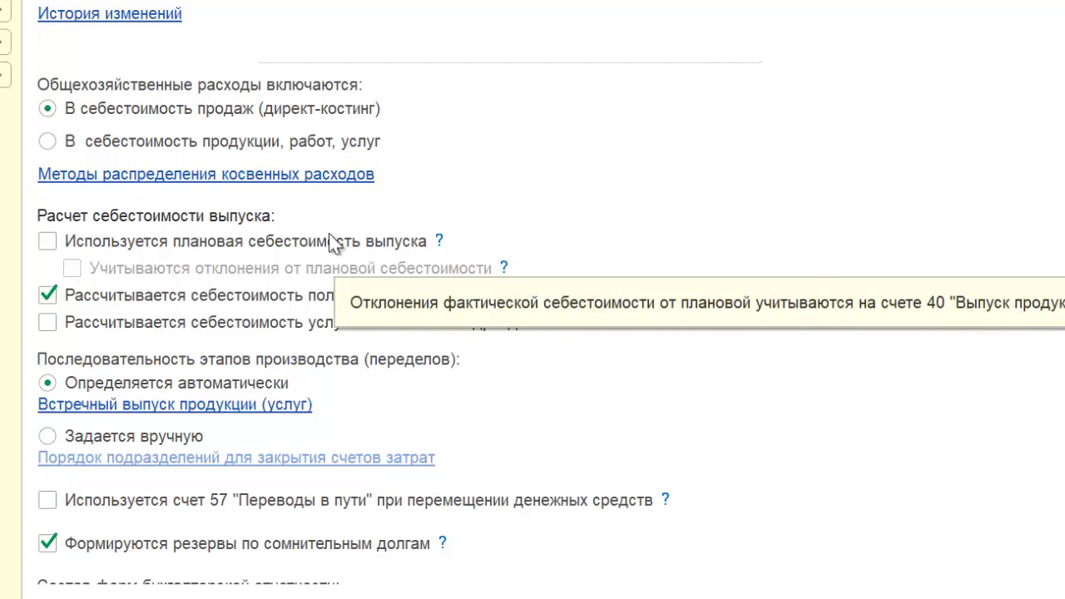
scroll(46, 326, "up", 2)
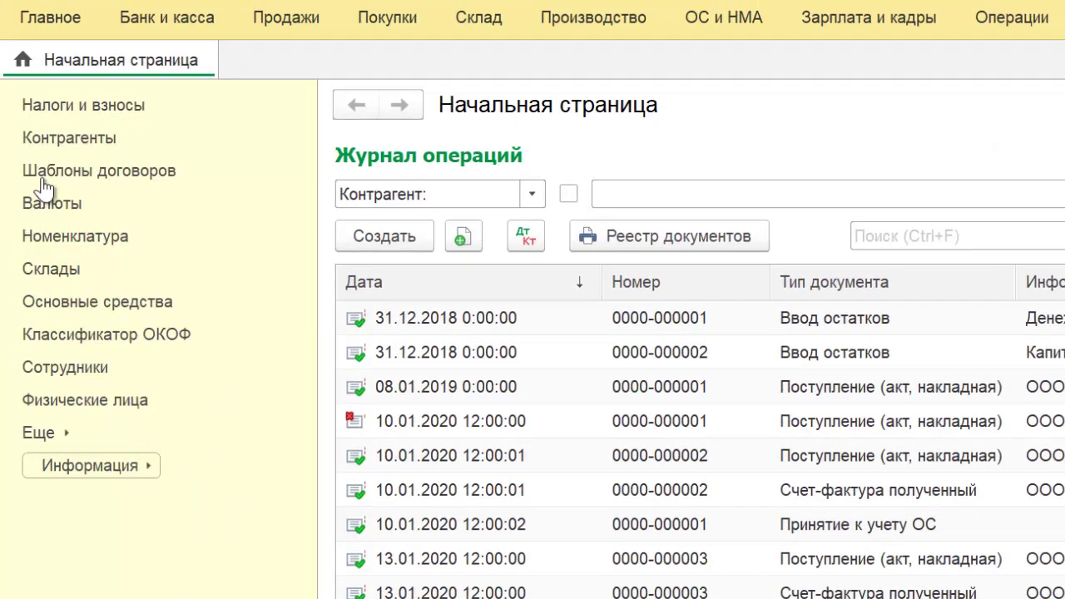
Step: View the Материалы group in the item catalogue, and review the 08.01.2019 goods receipt from ООО «База»
left_click(50, 237)
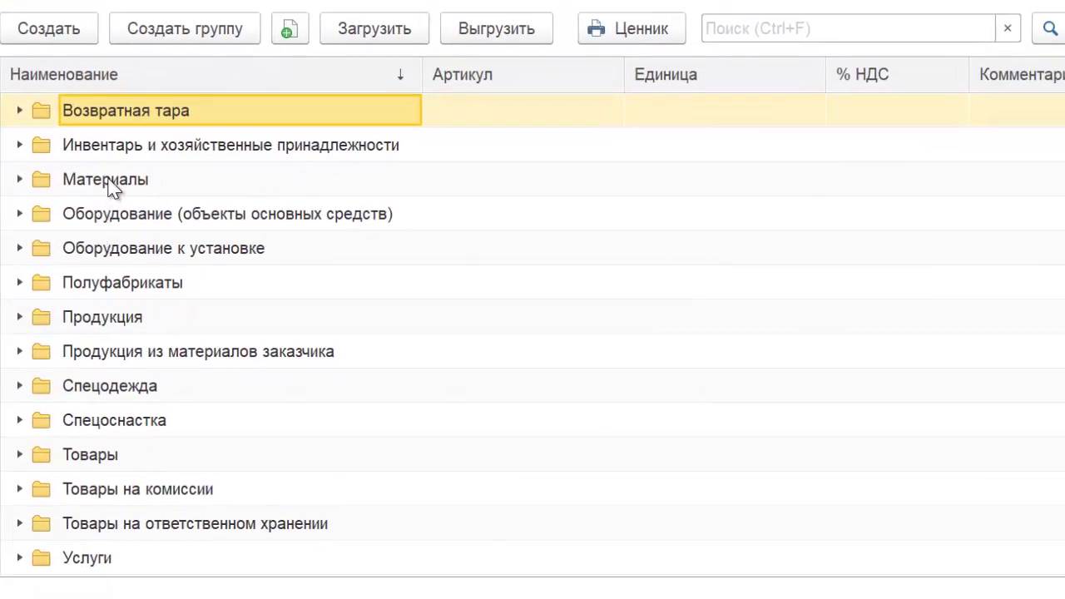
double_click(110, 181)
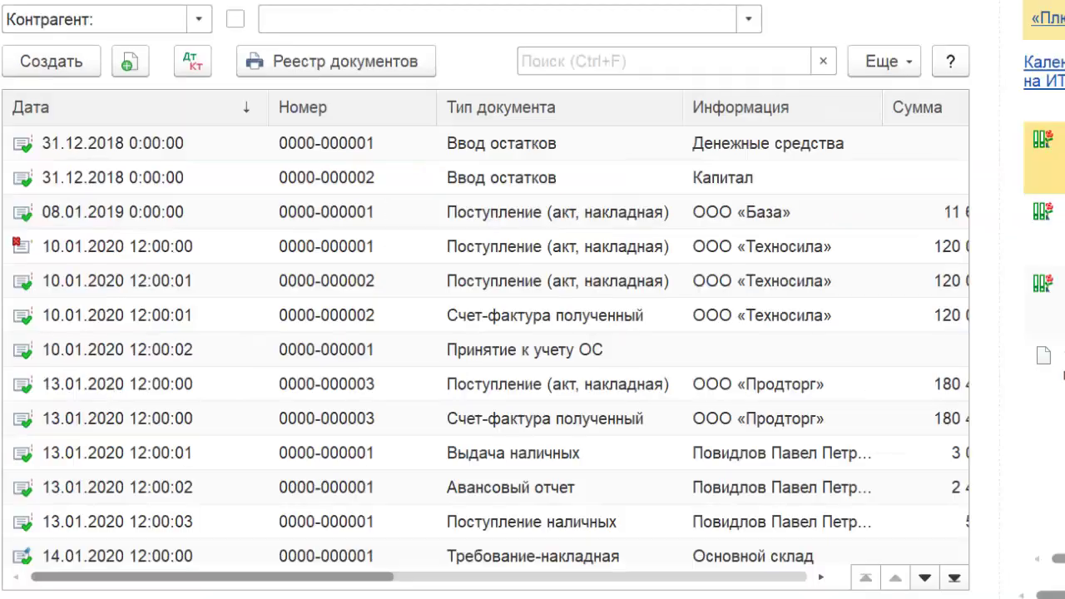
double_click(514, 213)
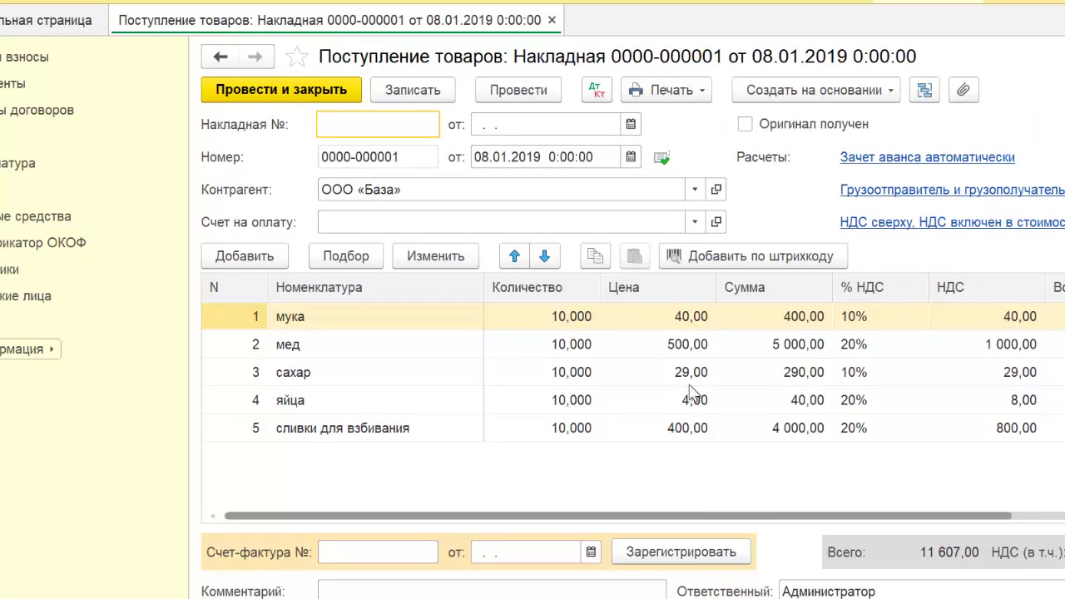
key("Escape")
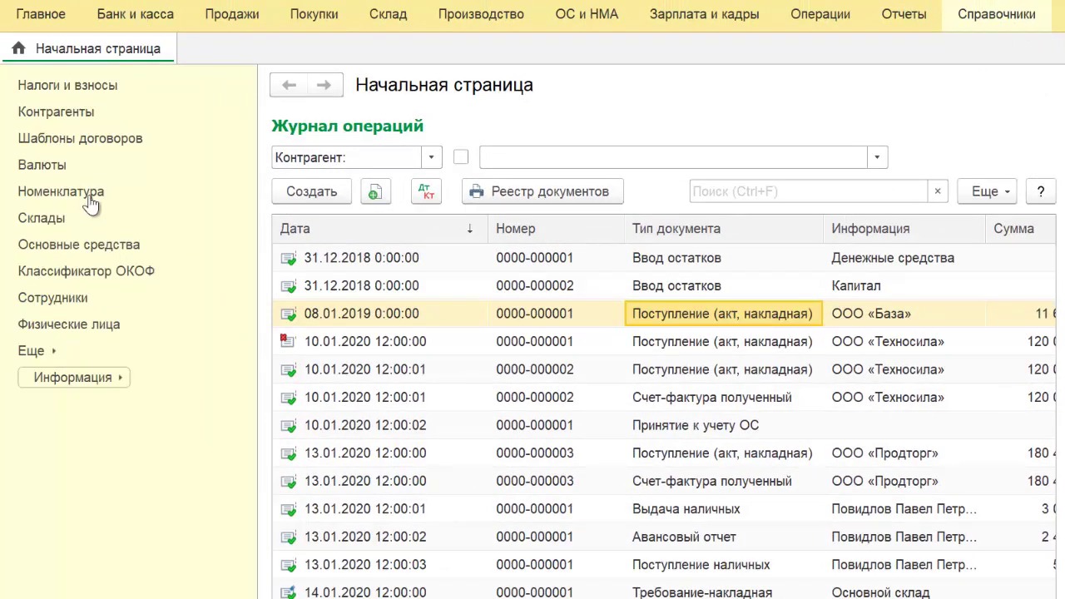
Step: Review the ingredient specification of the item Корж медовый in the Полуфабрикаты group of the item catalogue, and close its forms
left_click(62, 193)
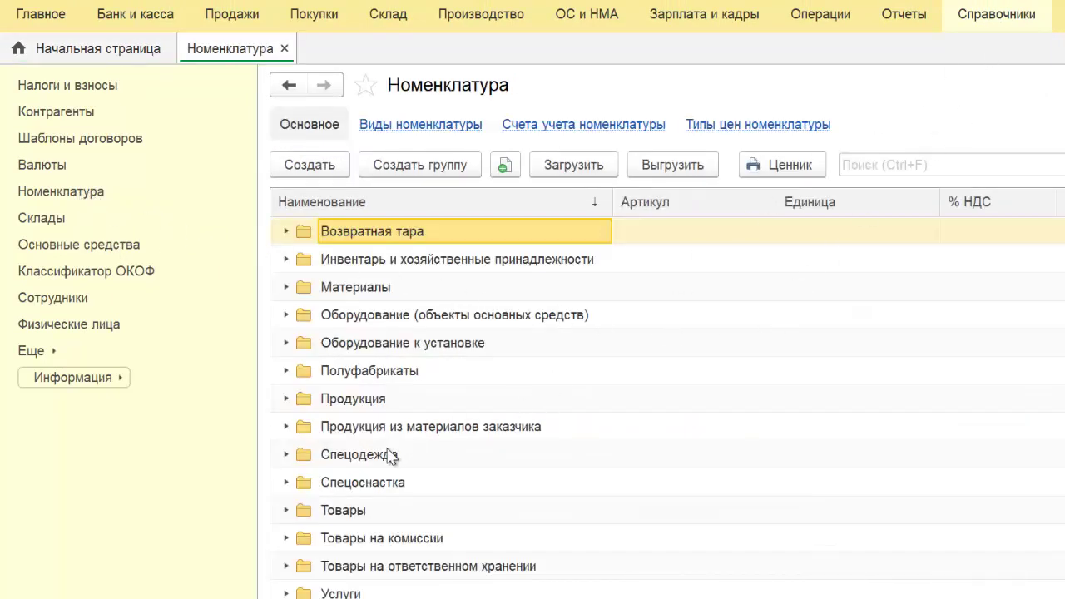
double_click(374, 375)
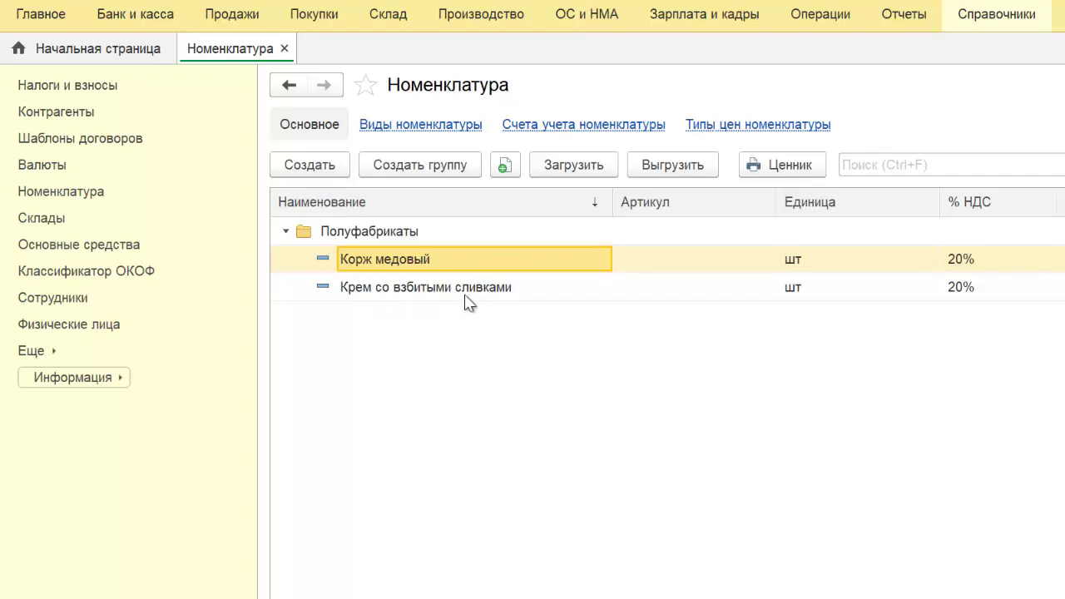
right_click(422, 266)
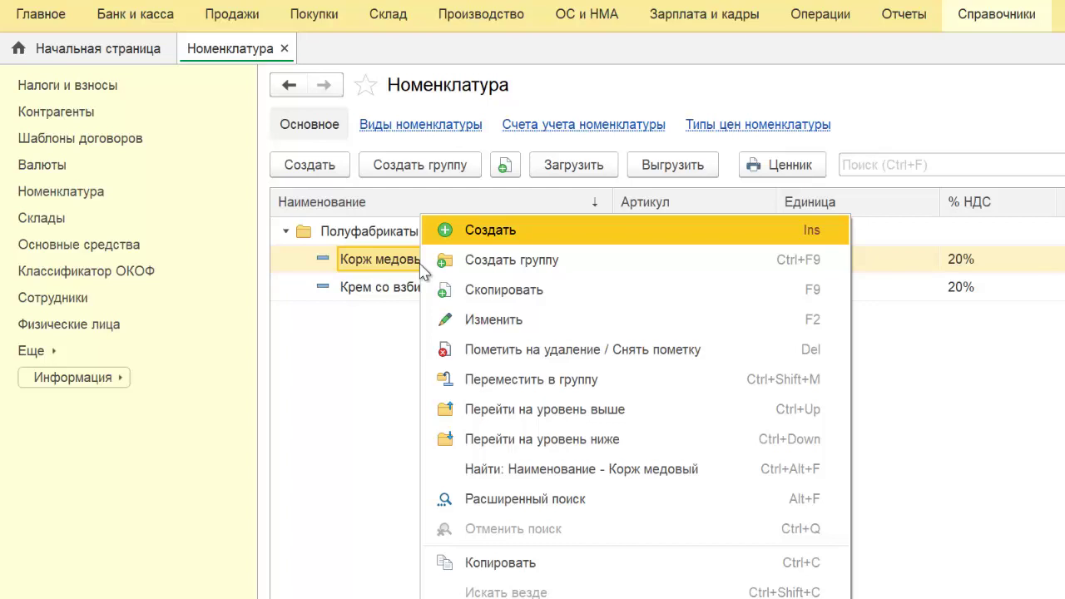
left_click(491, 319)
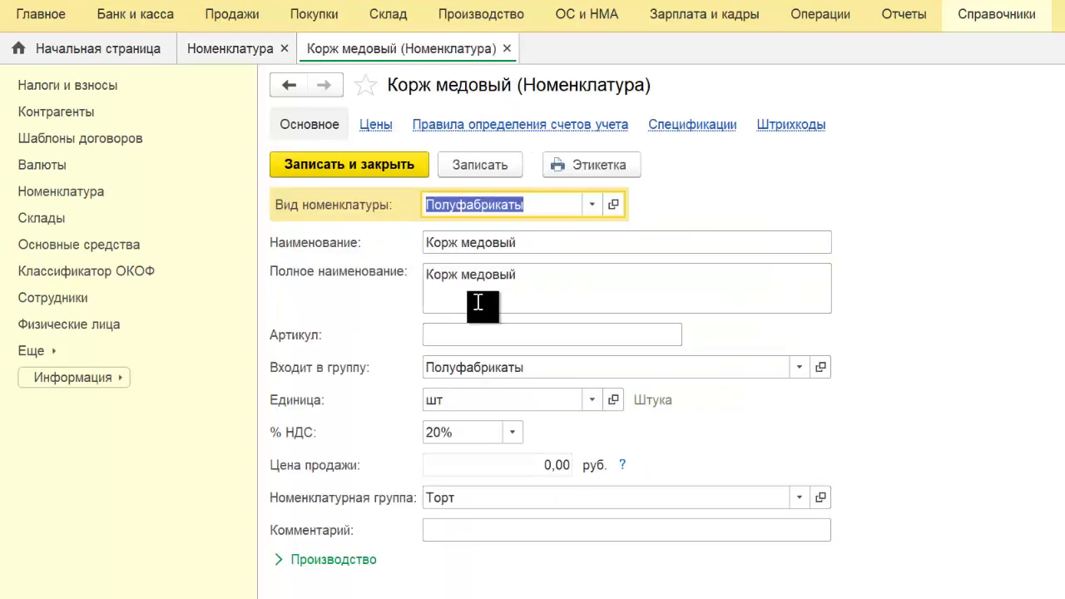
left_click(706, 127)
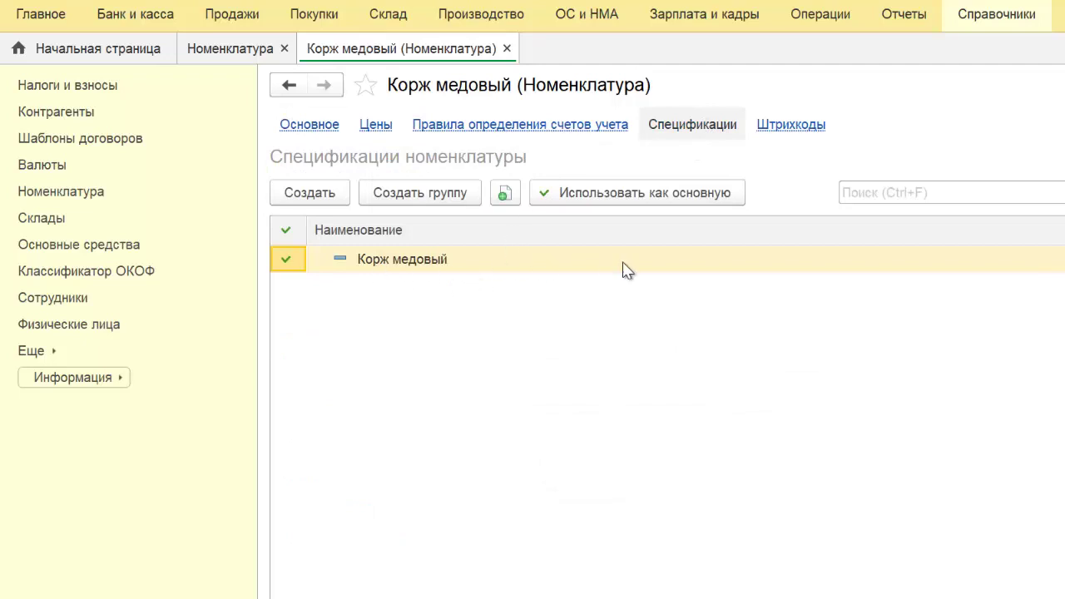
right_click(625, 271)
left_click(639, 316)
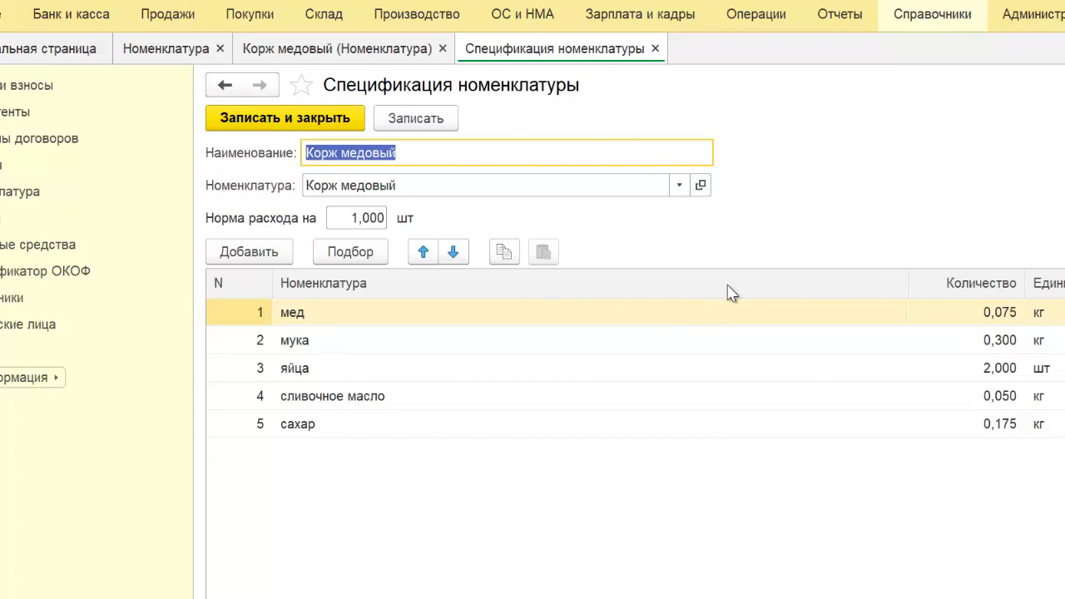
key("ctrl+Return")
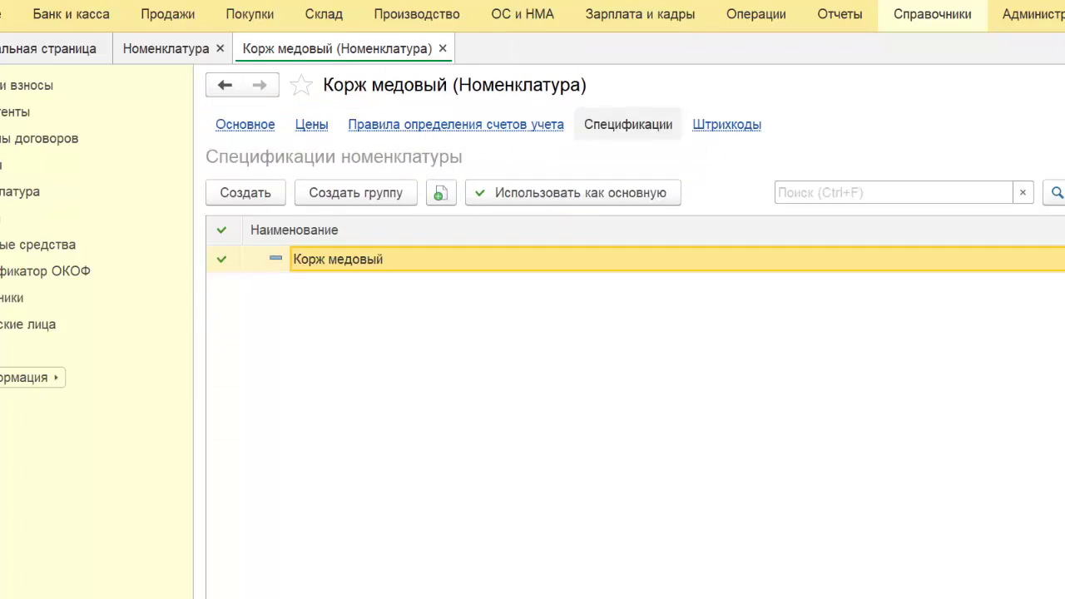
key("ctrl+Return")
Step: Review the ingredient specification of the semi-finished item Крем со взбитыми сливками, and return to the item catalogue
left_click(427, 294)
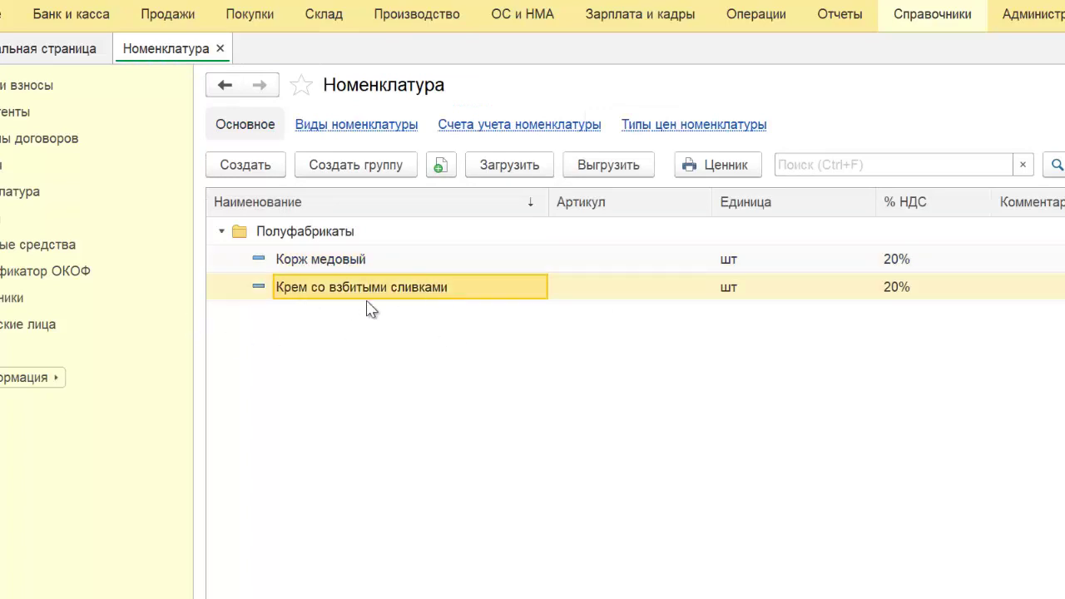
right_click(432, 301)
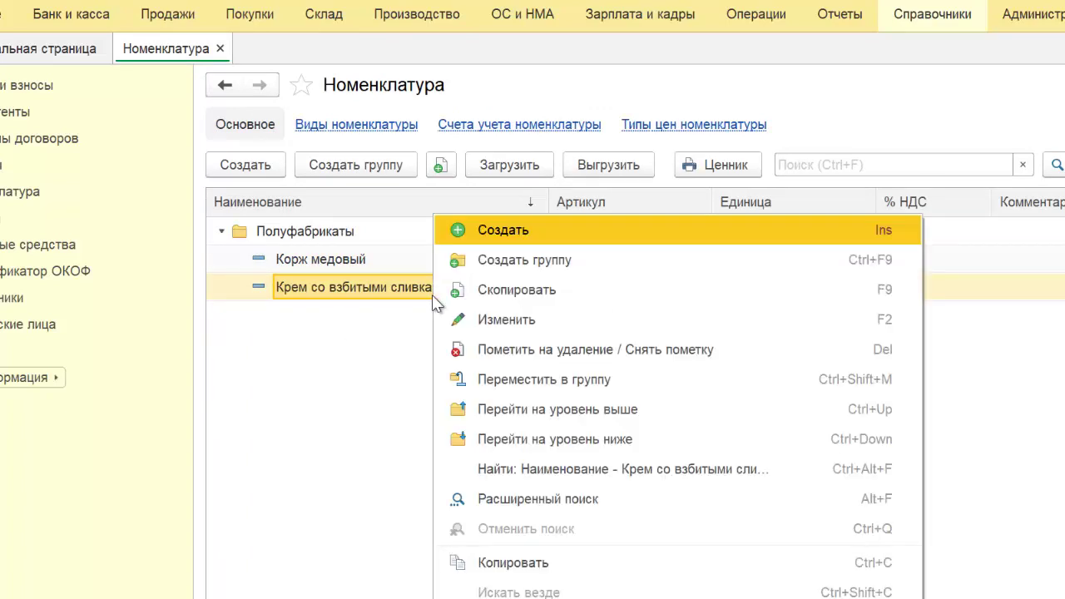
left_click(445, 324)
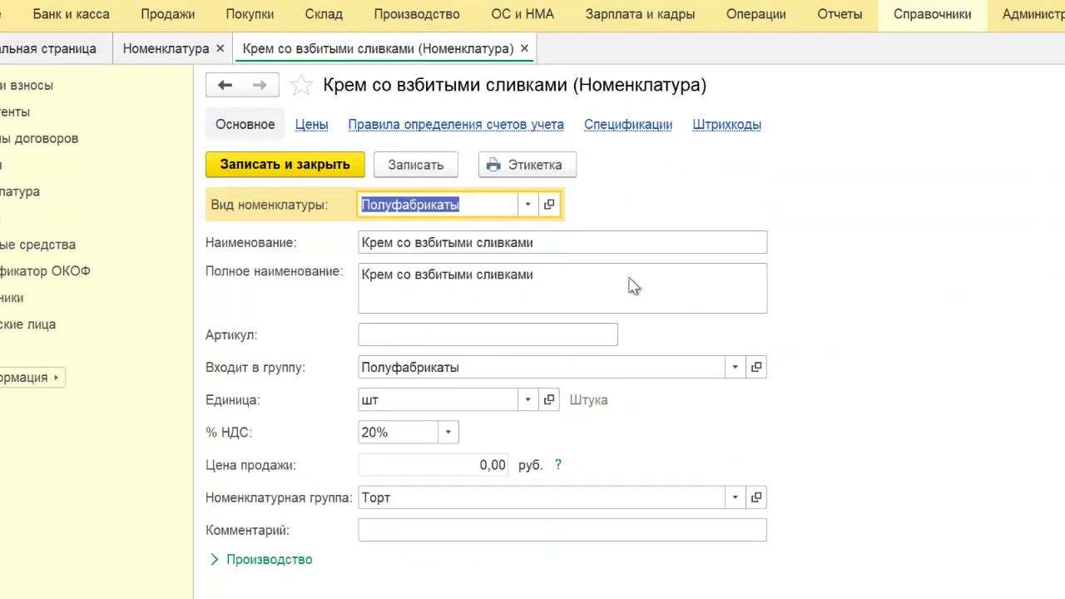
left_click(630, 127)
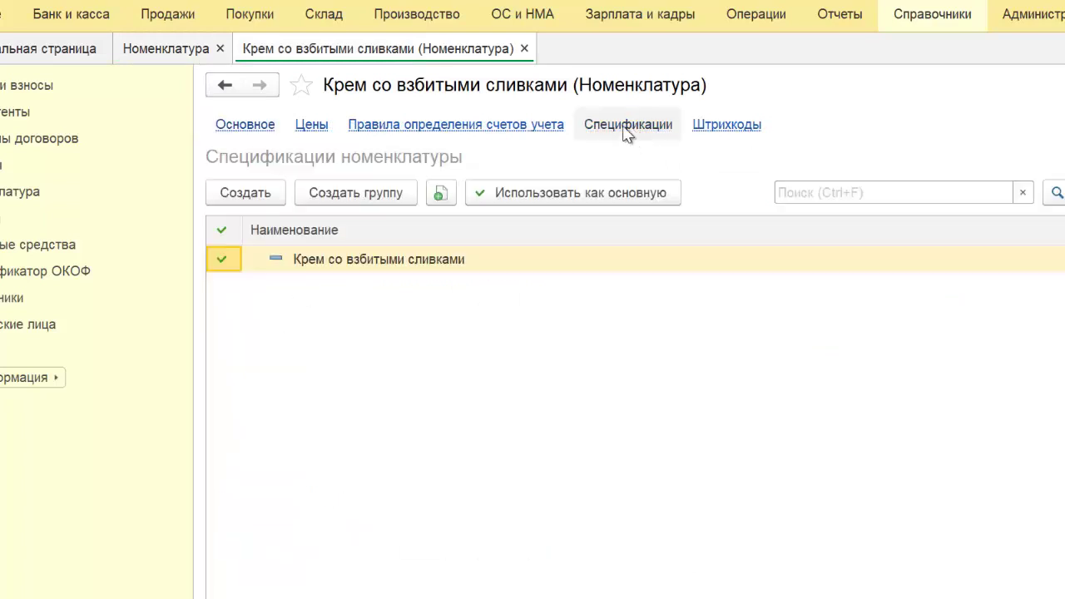
right_click(398, 266)
left_click(466, 288)
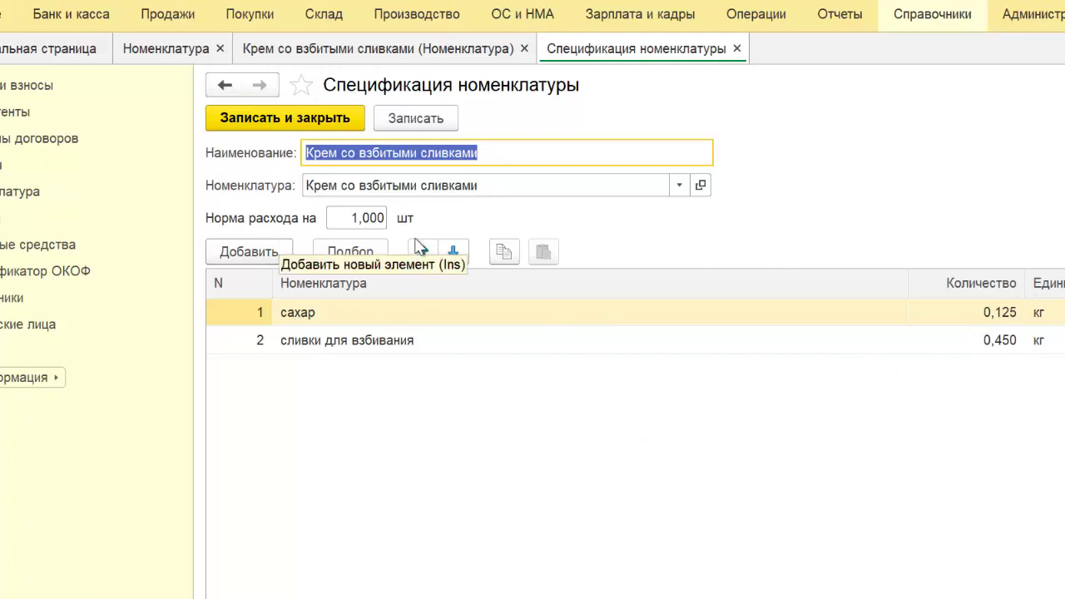
key("ctrl+Return")
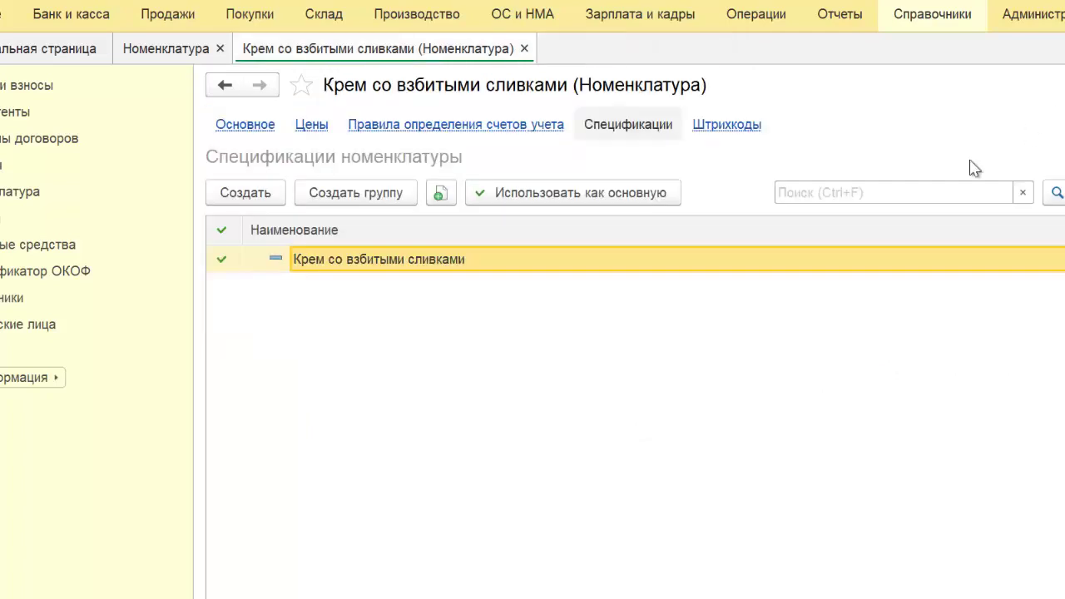
key("Escape")
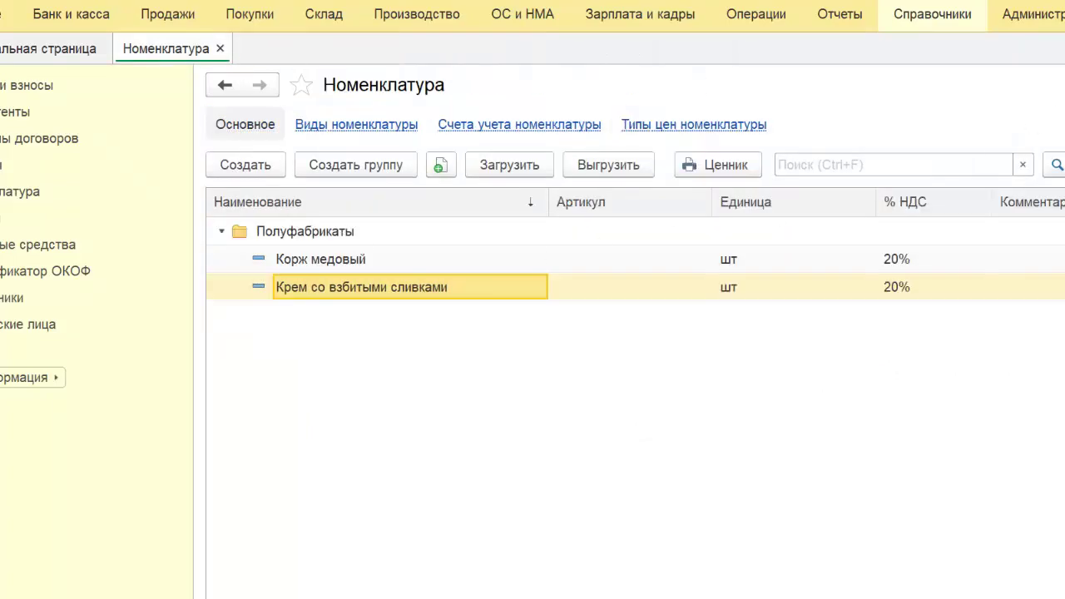
Step: Review the component specification of Торт Медовый in the Продукция group, and close the item catalogue
left_click(221, 233)
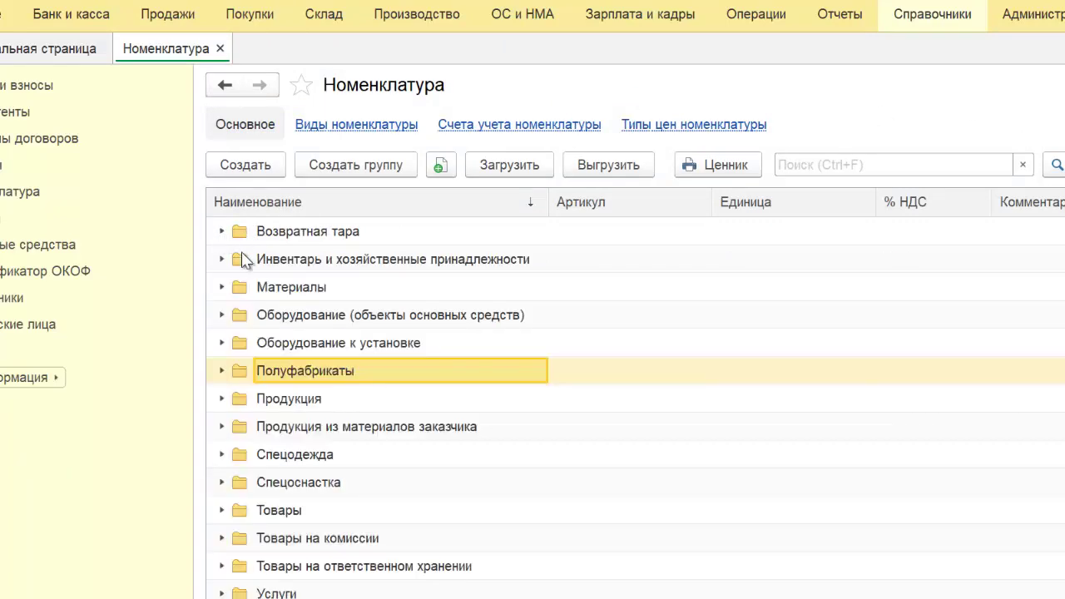
double_click(299, 399)
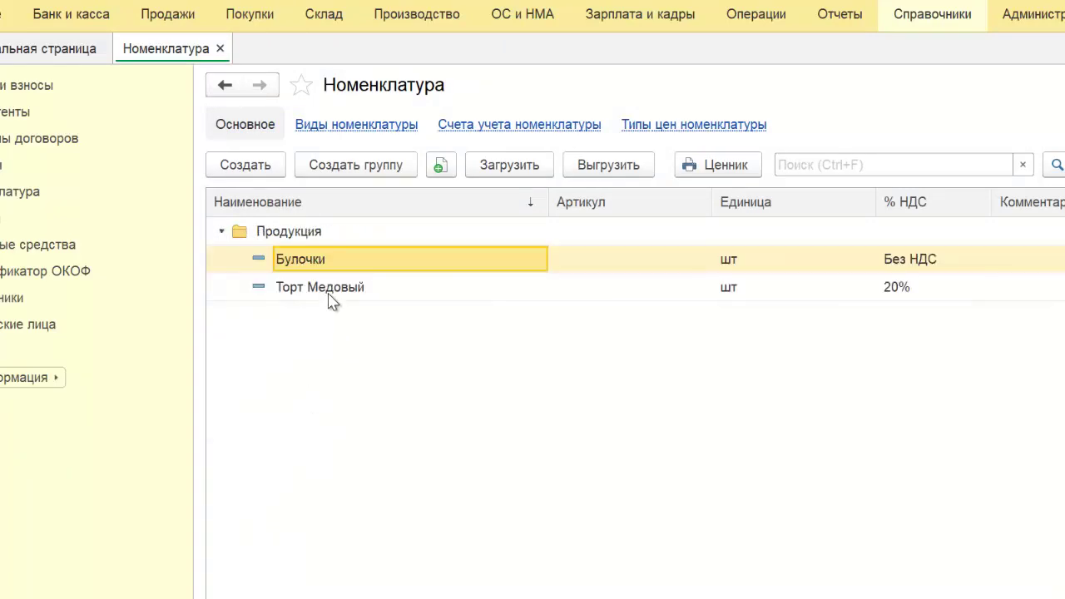
right_click(404, 298)
left_click(446, 316)
left_click(635, 132)
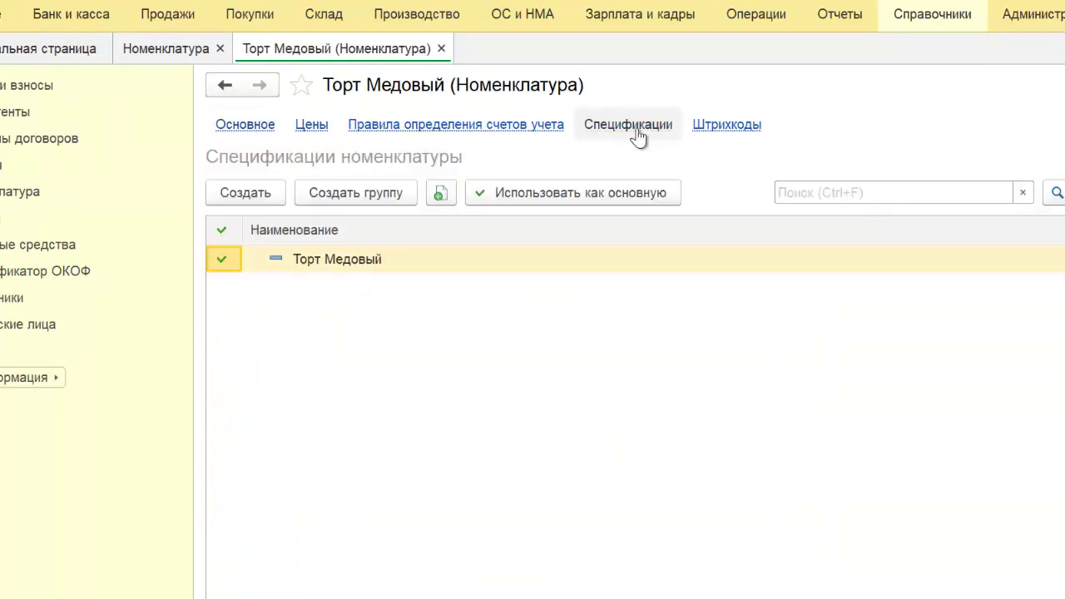
right_click(358, 265)
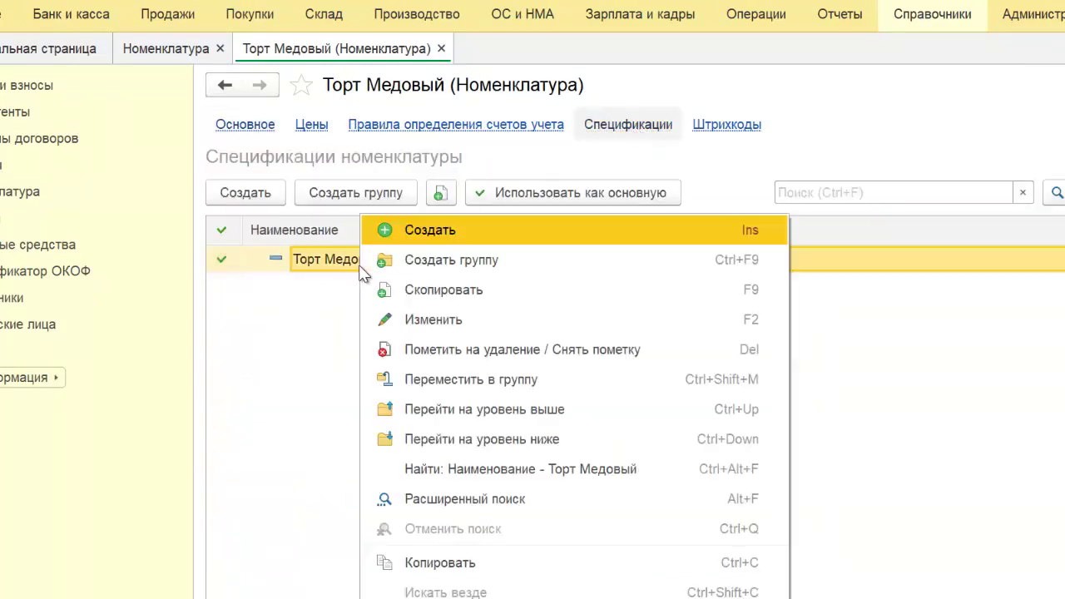
left_click(387, 316)
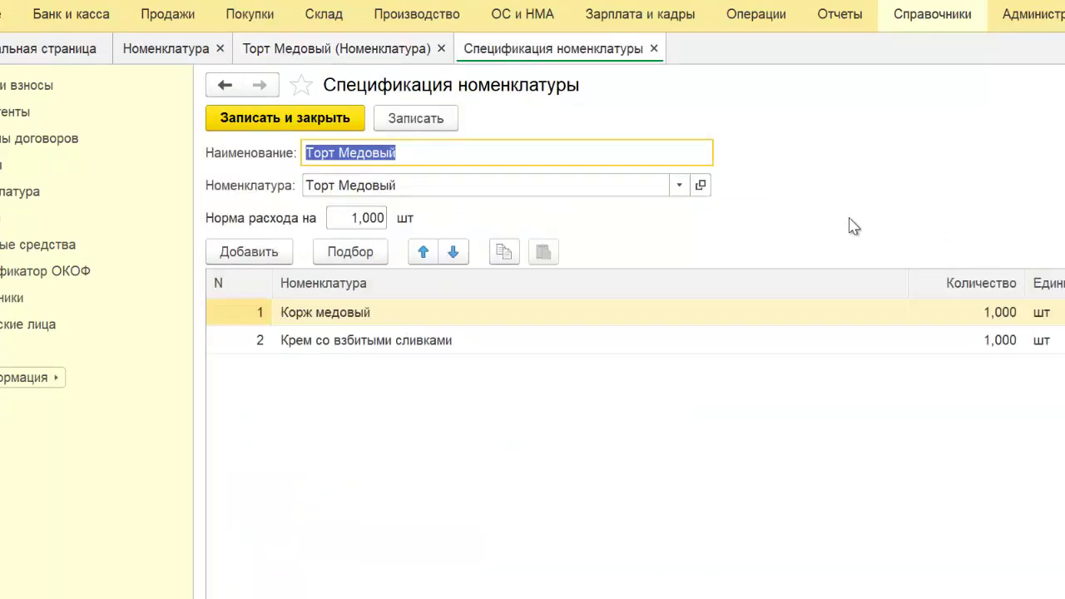
left_click(316, 323)
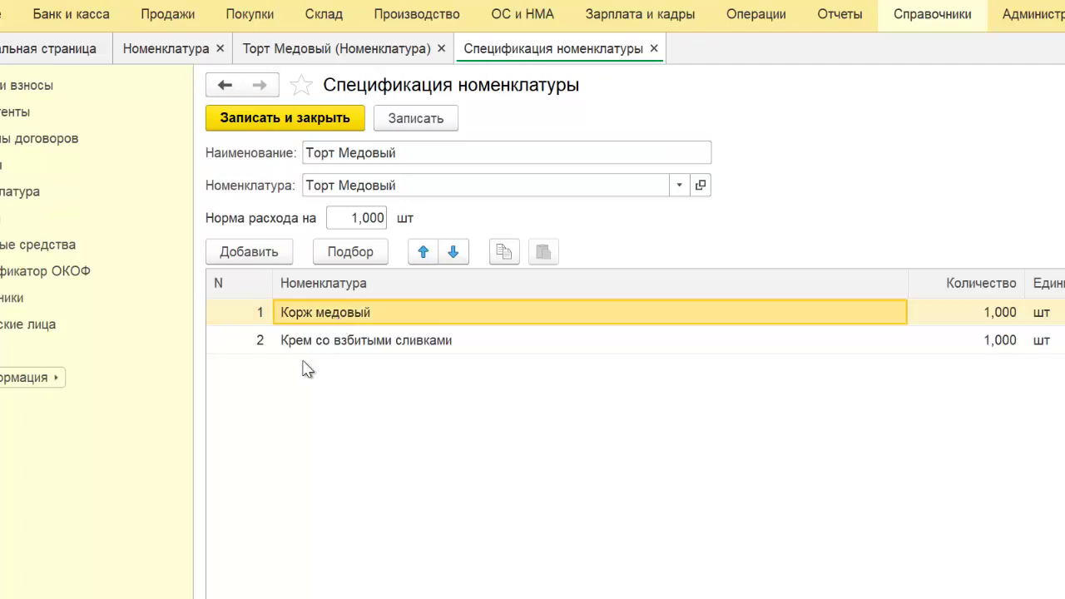
left_click(324, 344)
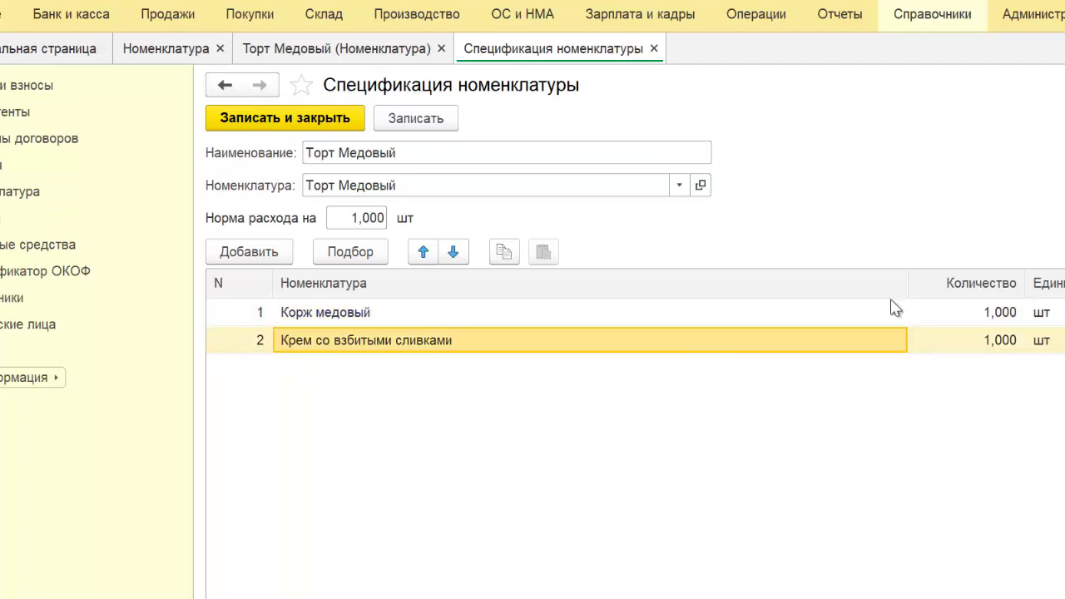
key("ctrl+Return")
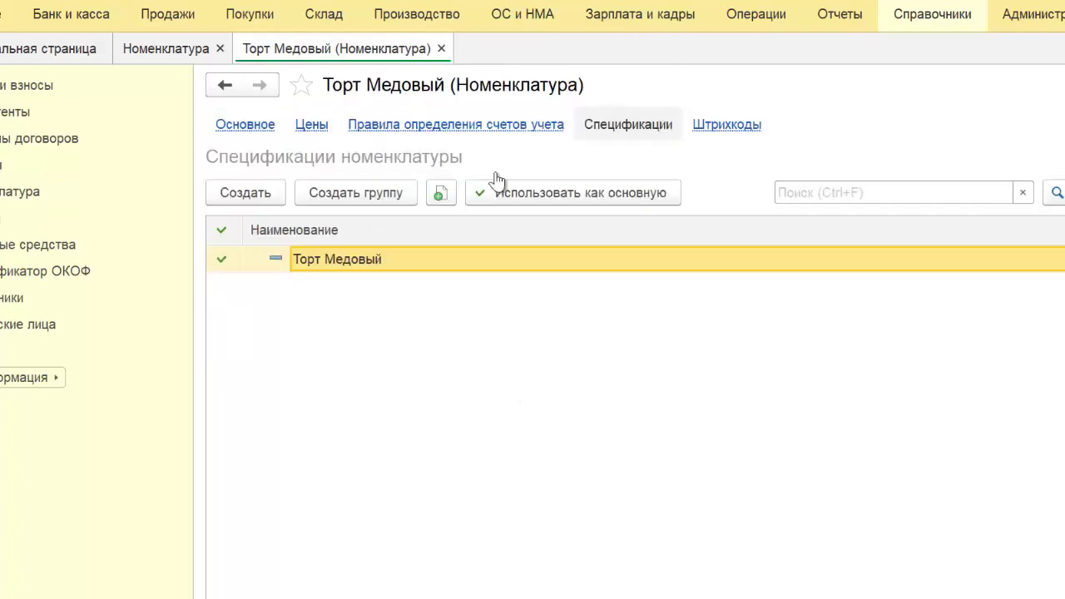
left_click(441, 48)
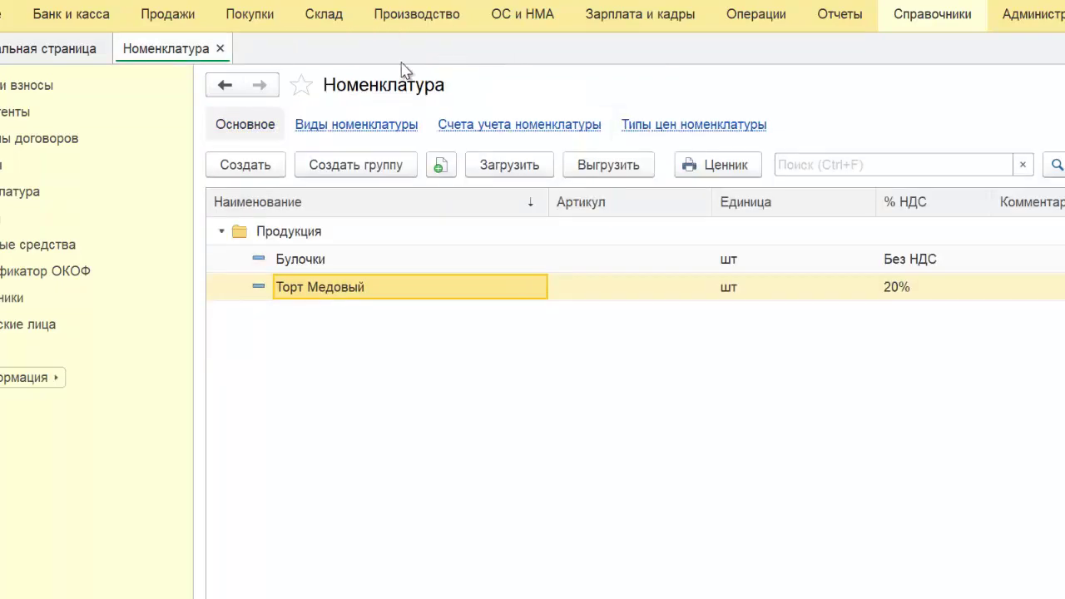
left_click(221, 49)
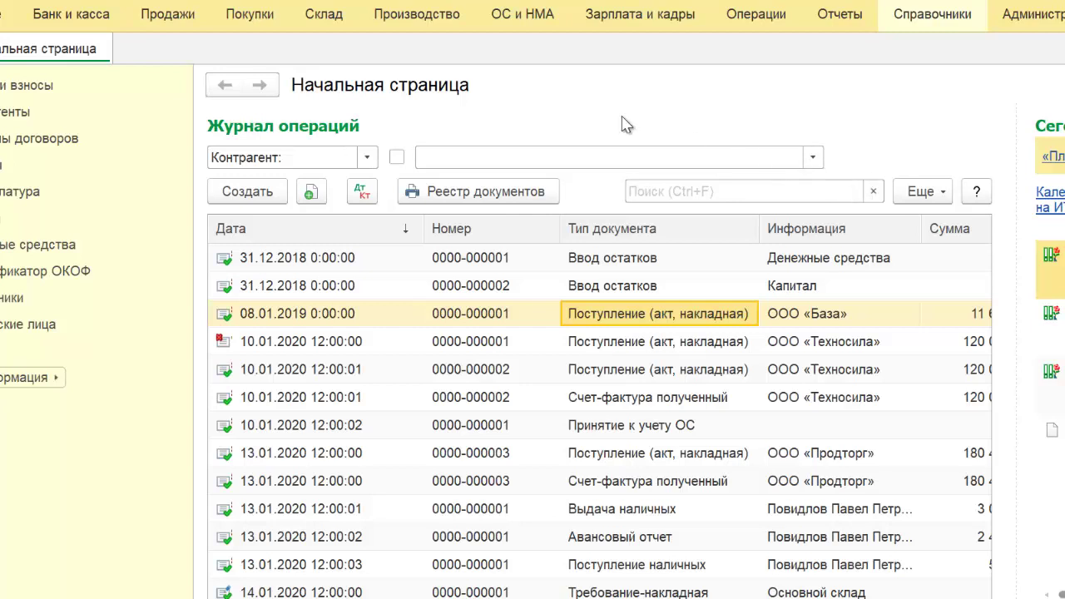
Step: Create a new shift production report dated 14.01.2019 with Цех as the cost department
left_click(429, 21)
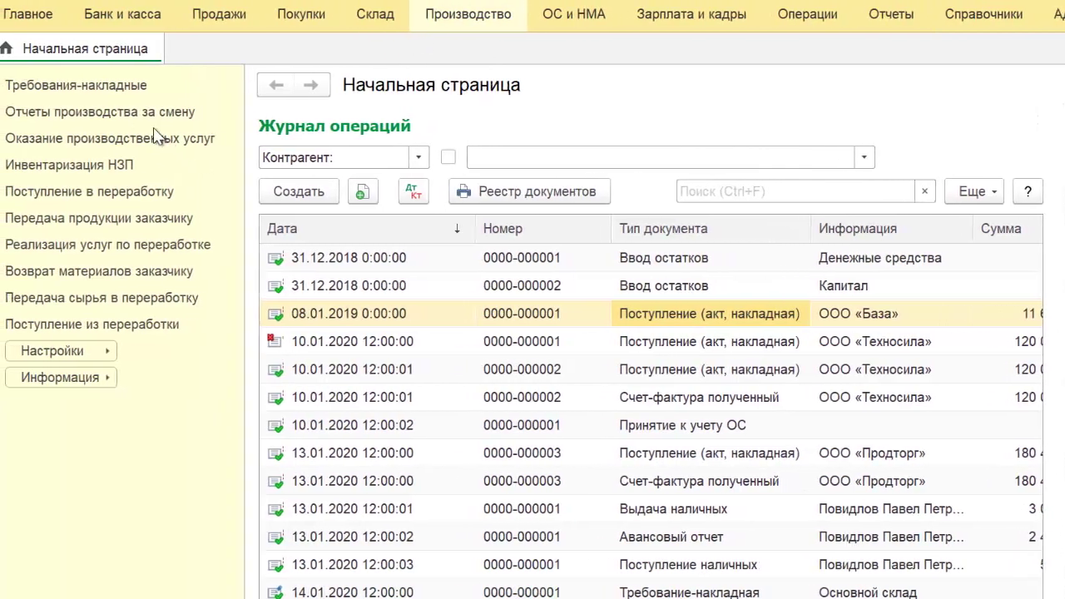
left_click(90, 111)
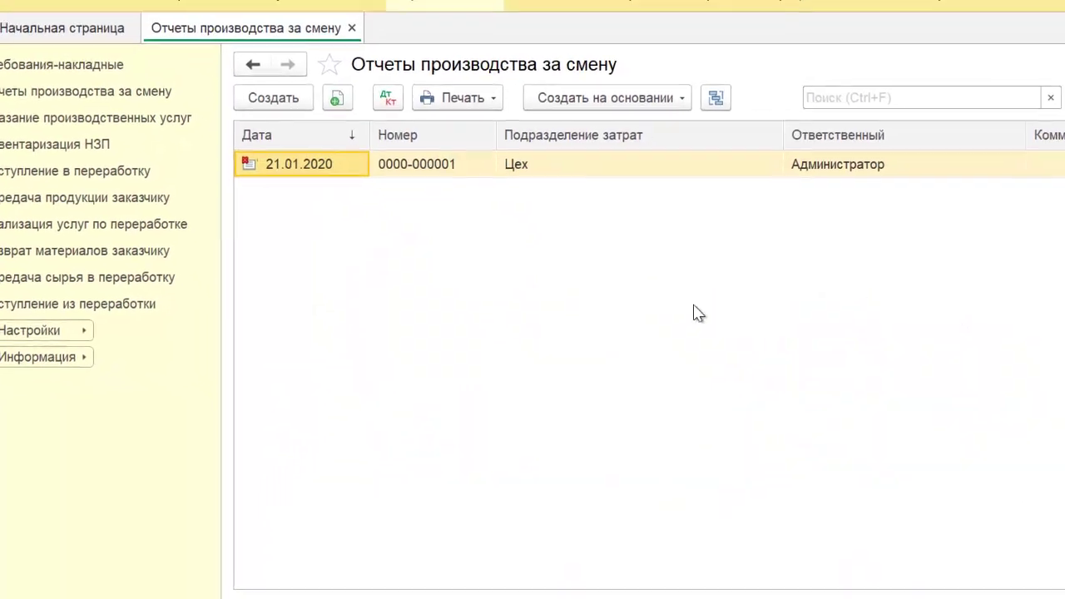
left_click(320, 120)
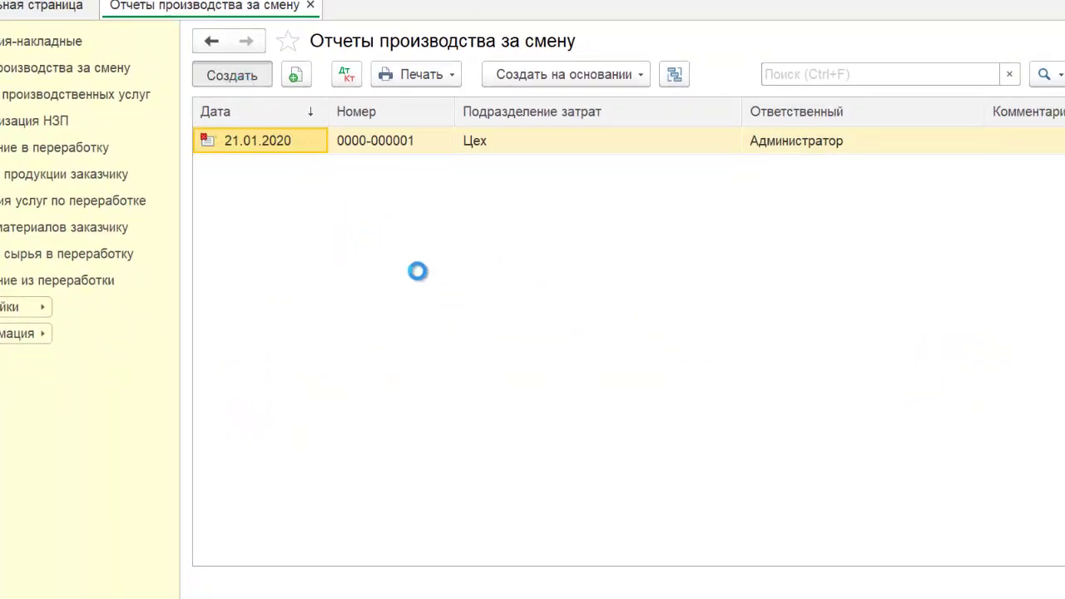
left_click(537, 88)
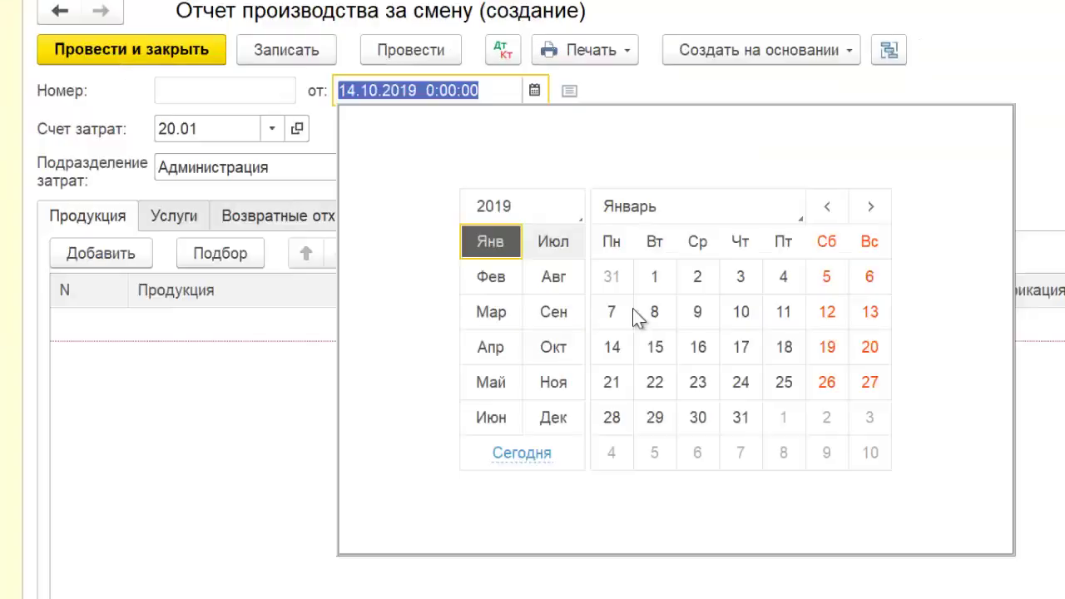
left_click(613, 356)
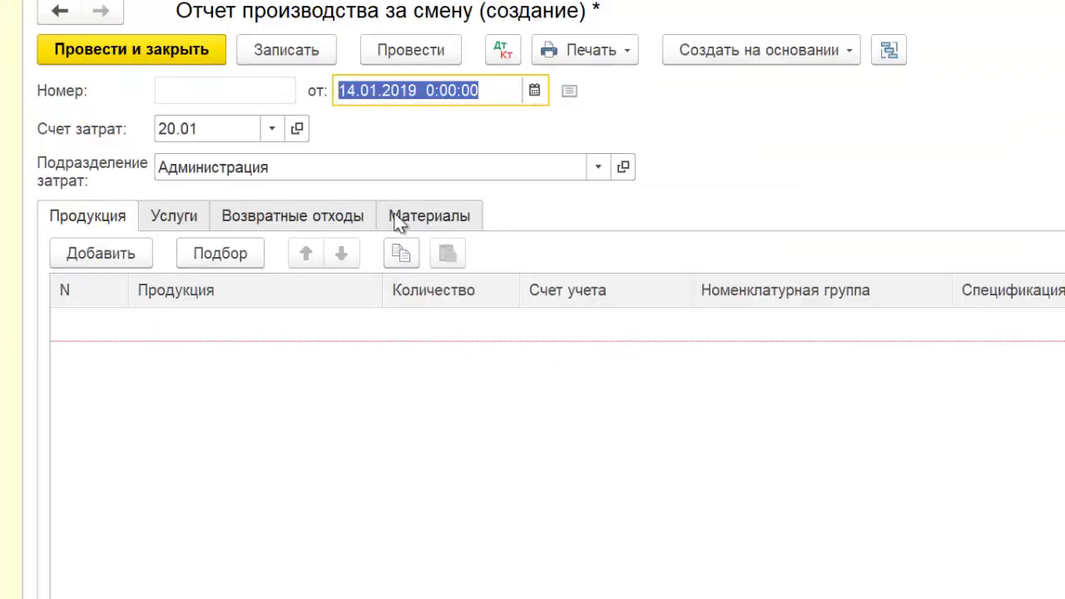
left_click(597, 167)
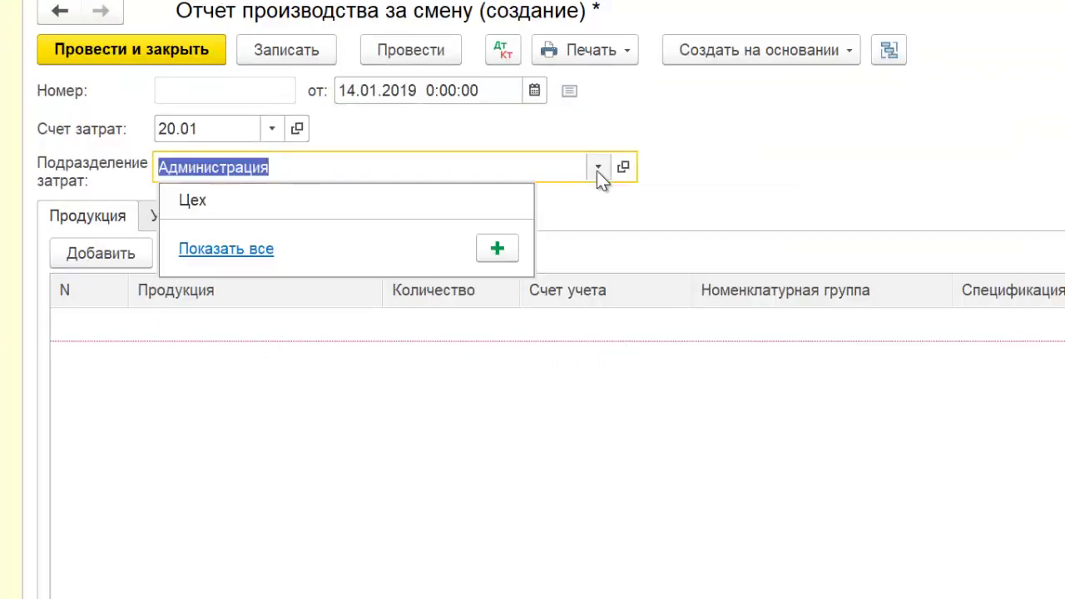
left_click(421, 213)
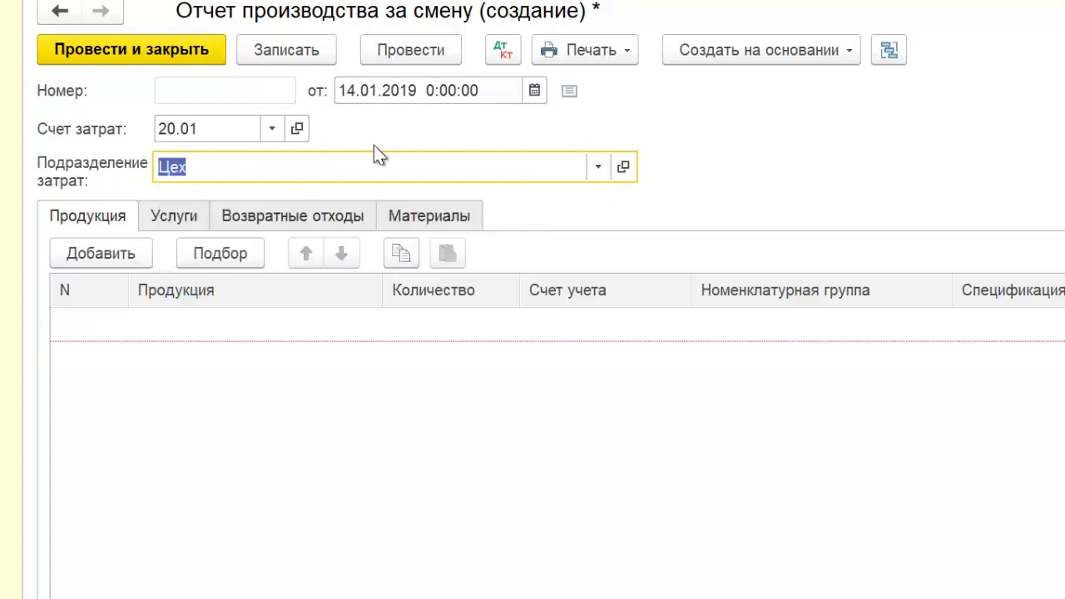
Step: Add a product row with Корж медовый from the Полуфабрикаты group, and check its accounting account
left_click(97, 263)
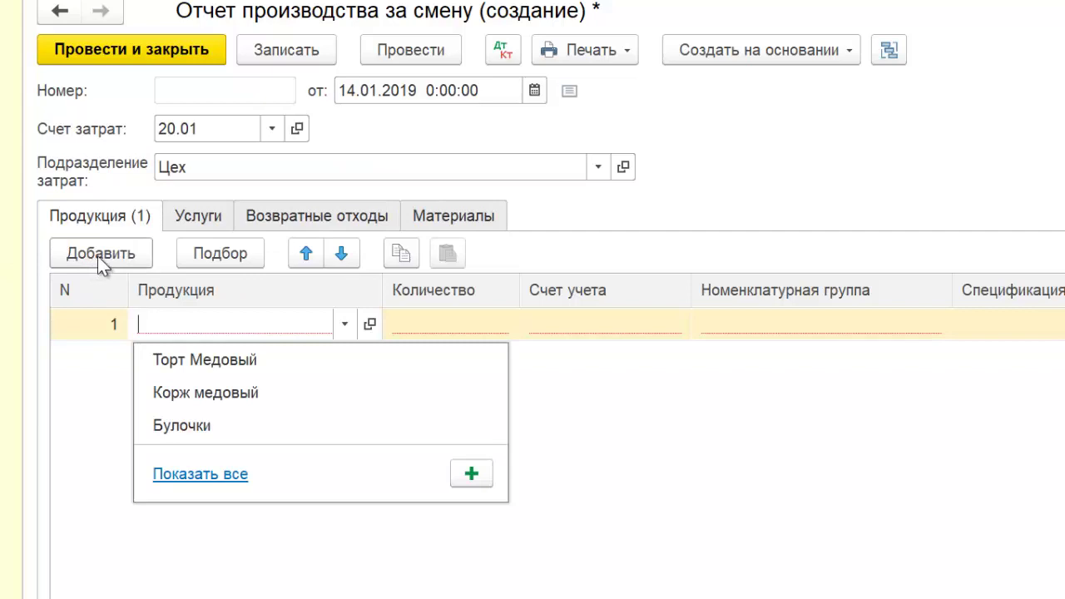
left_click(240, 476)
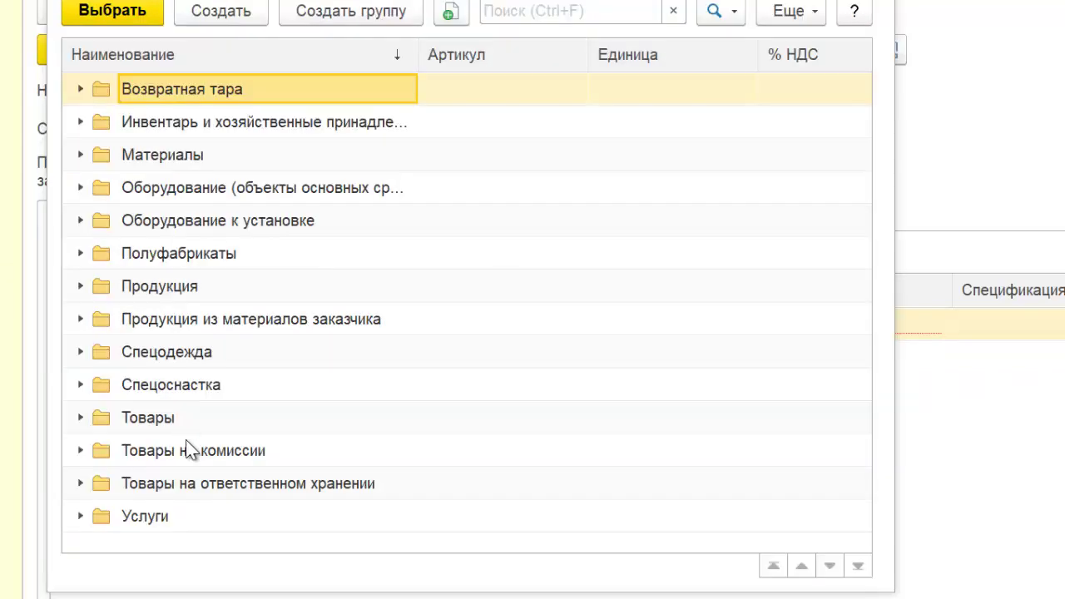
double_click(176, 253)
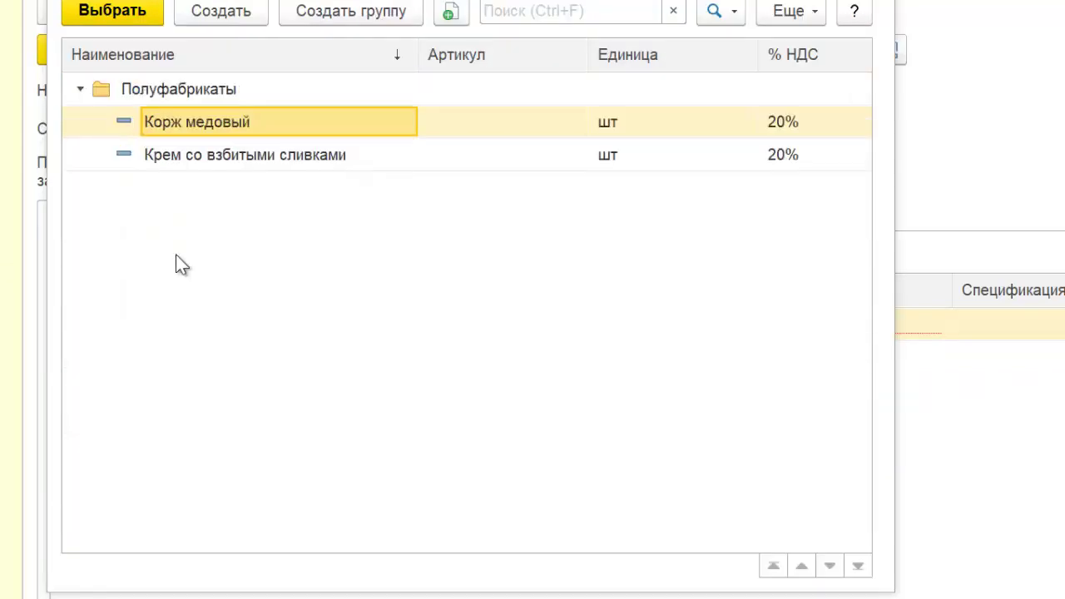
double_click(212, 133)
left_click(231, 407)
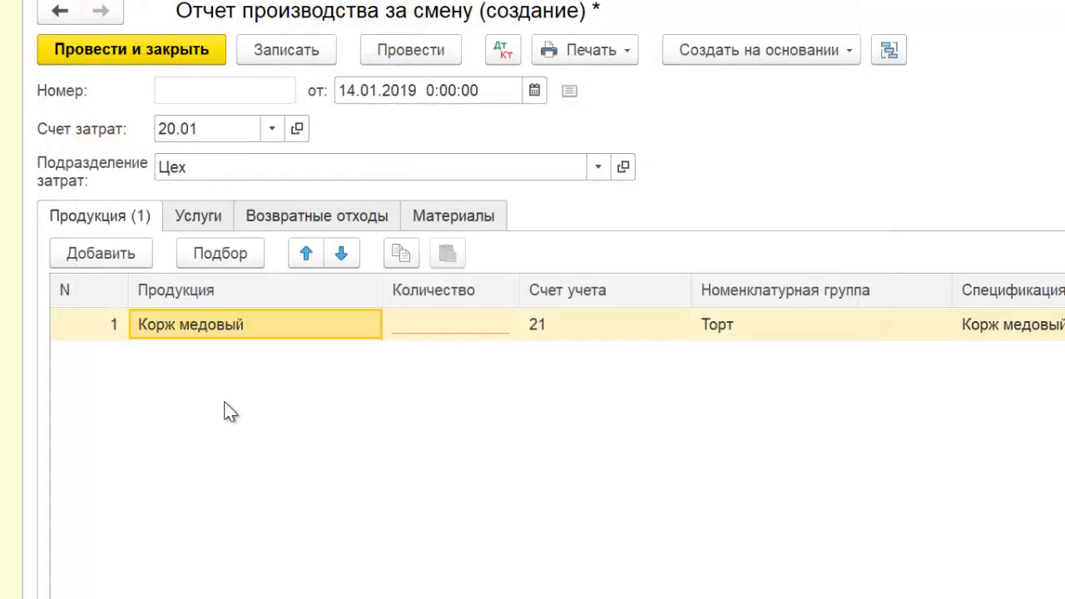
left_click(560, 325)
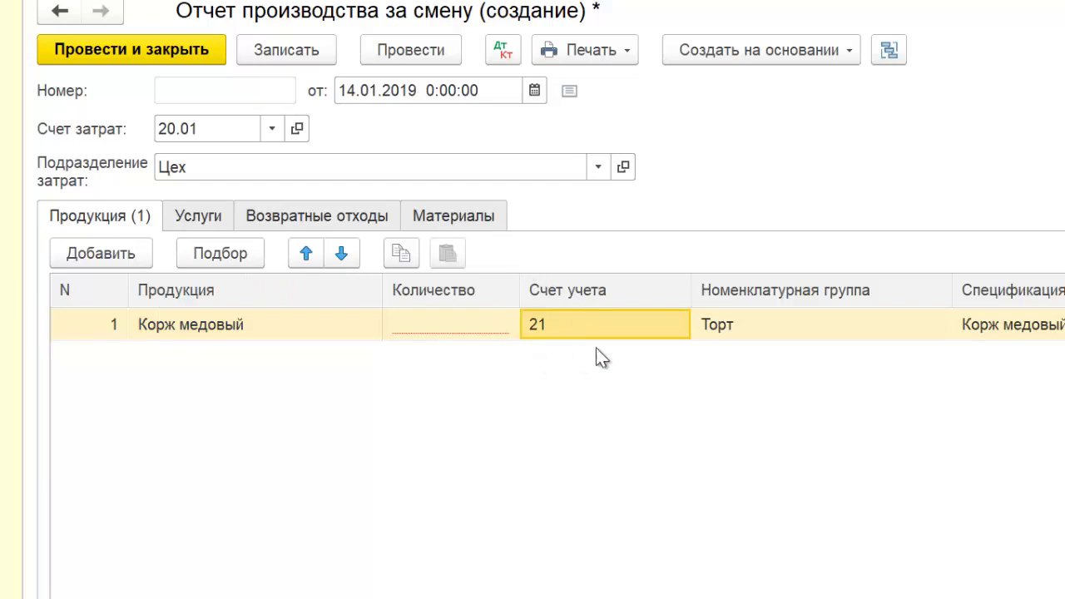
Step: Pick Корж медовый and Крем со взбитыми сливками from the Полуфабрикаты group, 1 unit each, and transfer them to the report
left_click(219, 250)
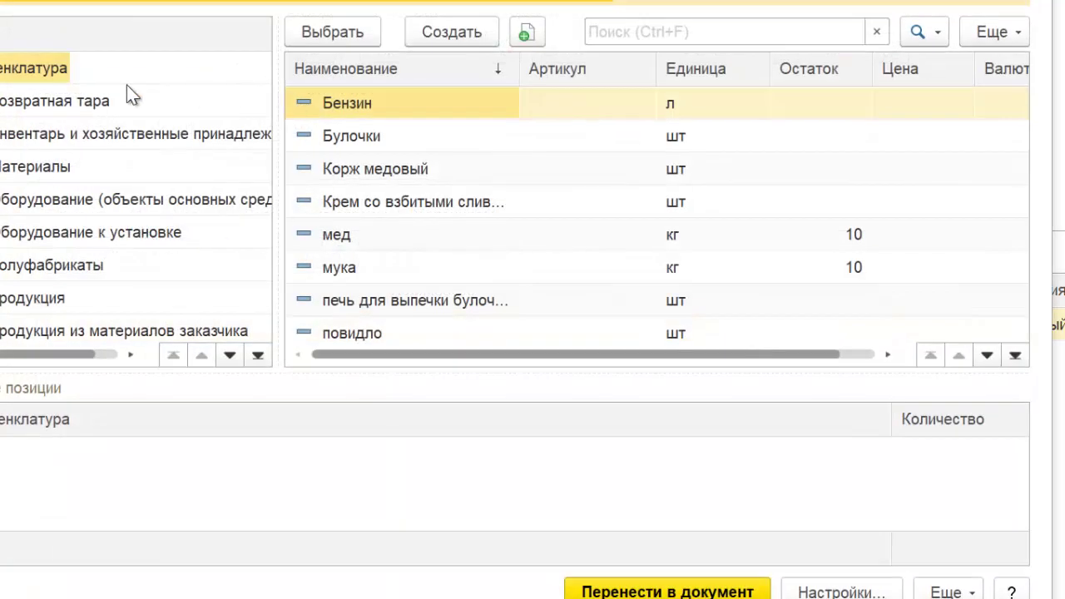
left_click(37, 272)
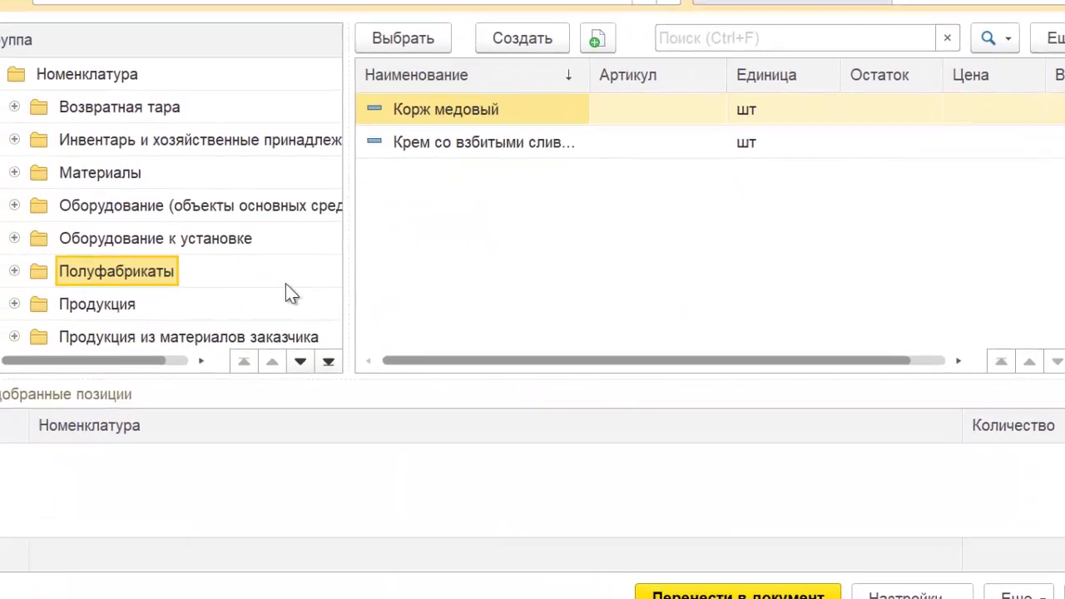
double_click(478, 114)
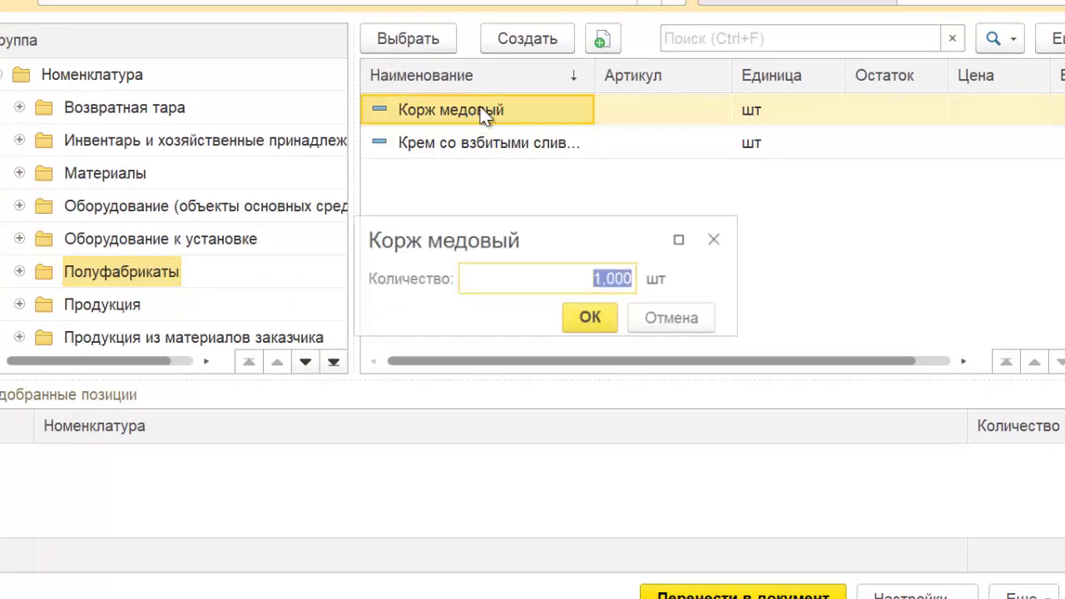
left_click(595, 315)
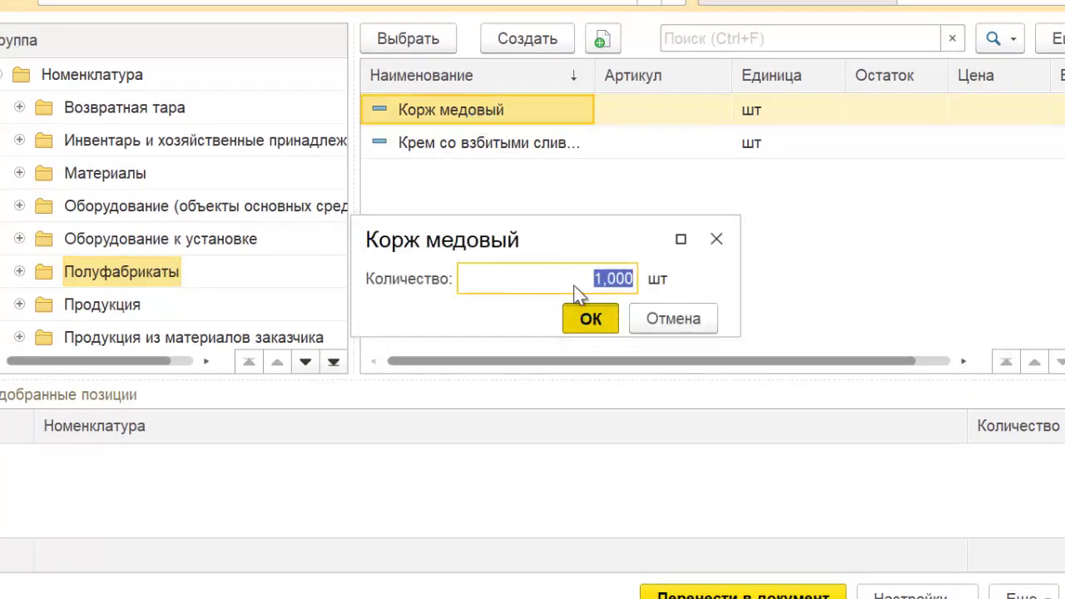
left_click(457, 153)
double_click(458, 153)
left_click(590, 316)
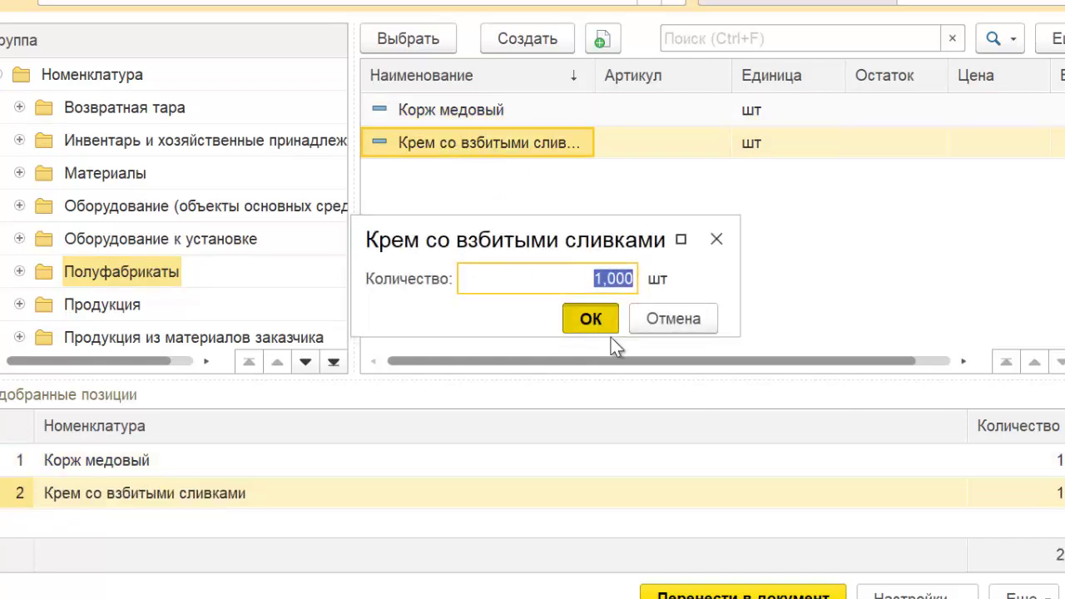
left_click(743, 595)
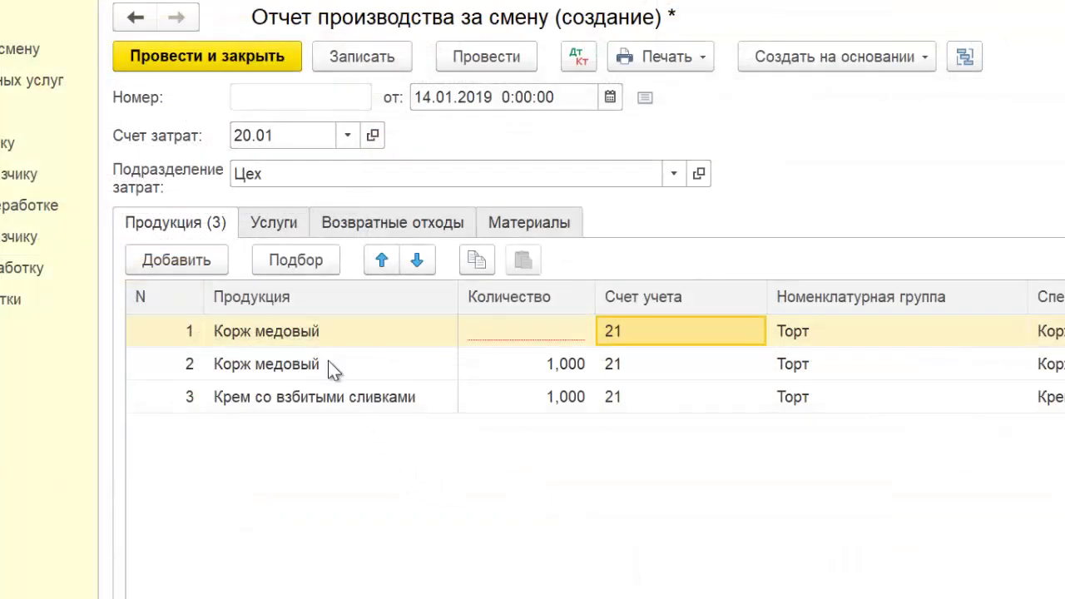
Step: Delete the duplicate Корж медовый row that has no quantity
left_click(326, 331)
right_click(326, 331)
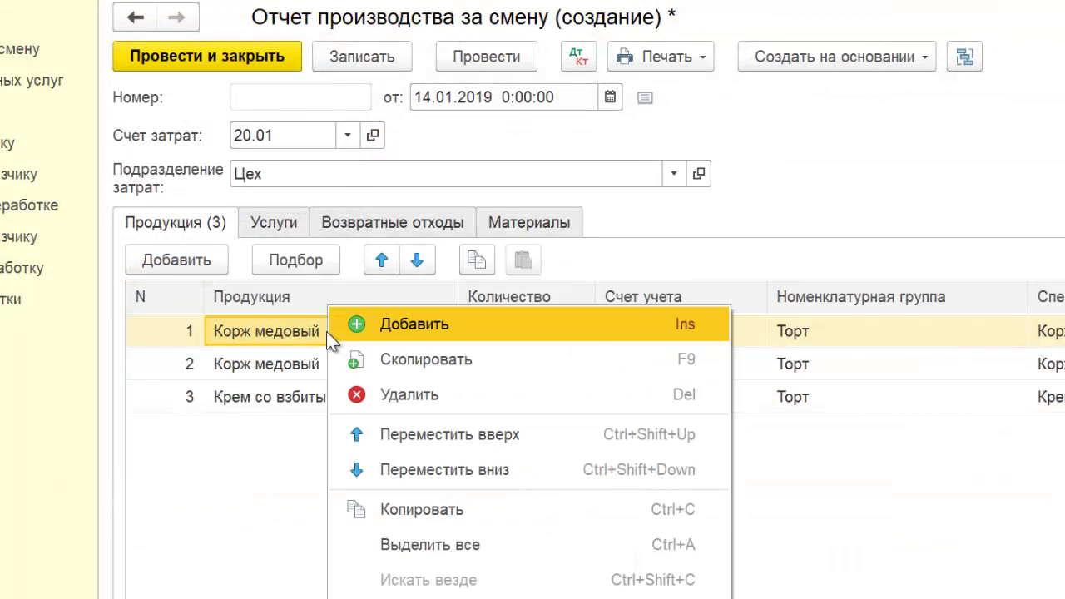
left_click(455, 400)
Step: Set the product quantities of both Корж медовый and Крем со взбитыми сливками to 2
left_click(509, 223)
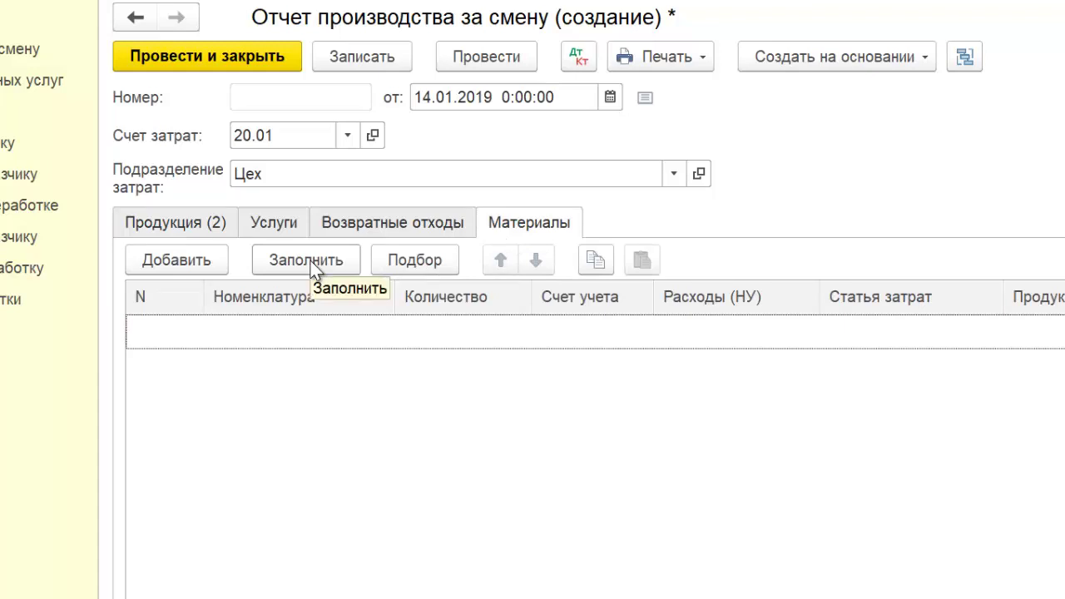
left_click(185, 233)
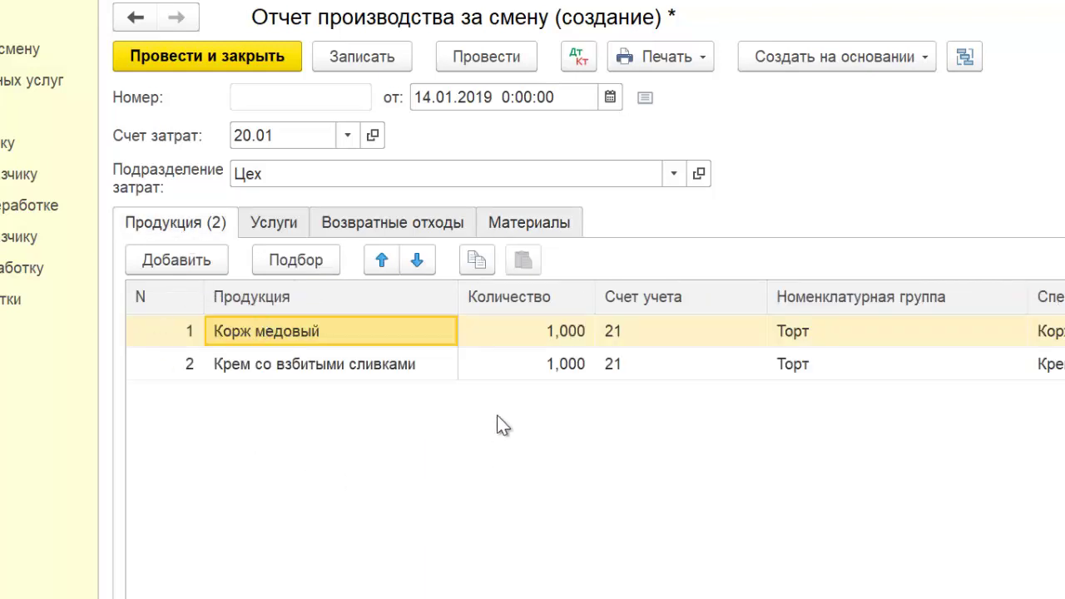
double_click(524, 340)
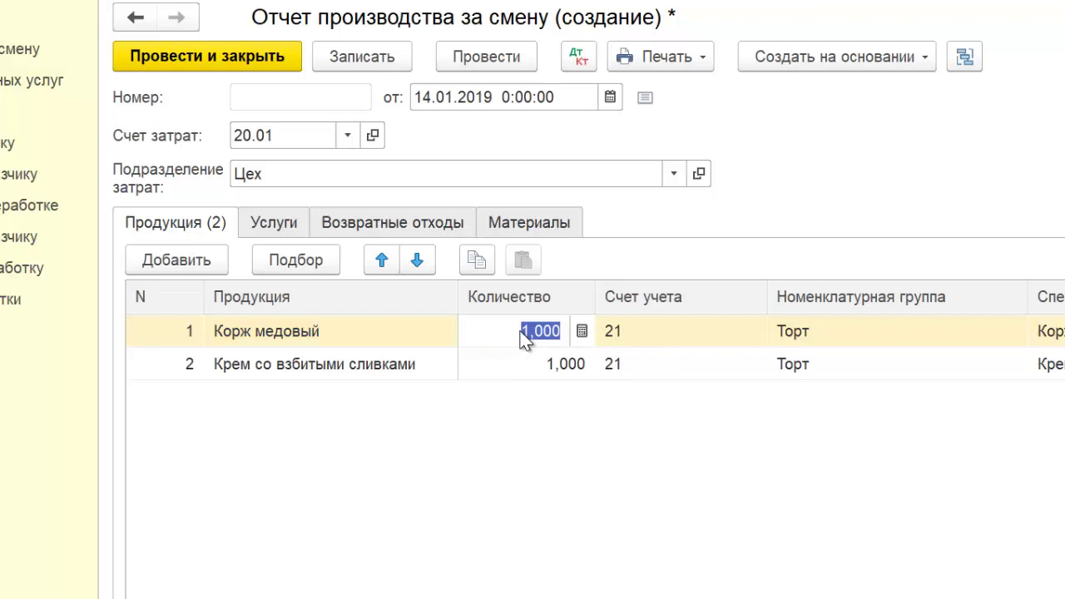
type("2")
left_click(522, 366)
left_click(522, 366)
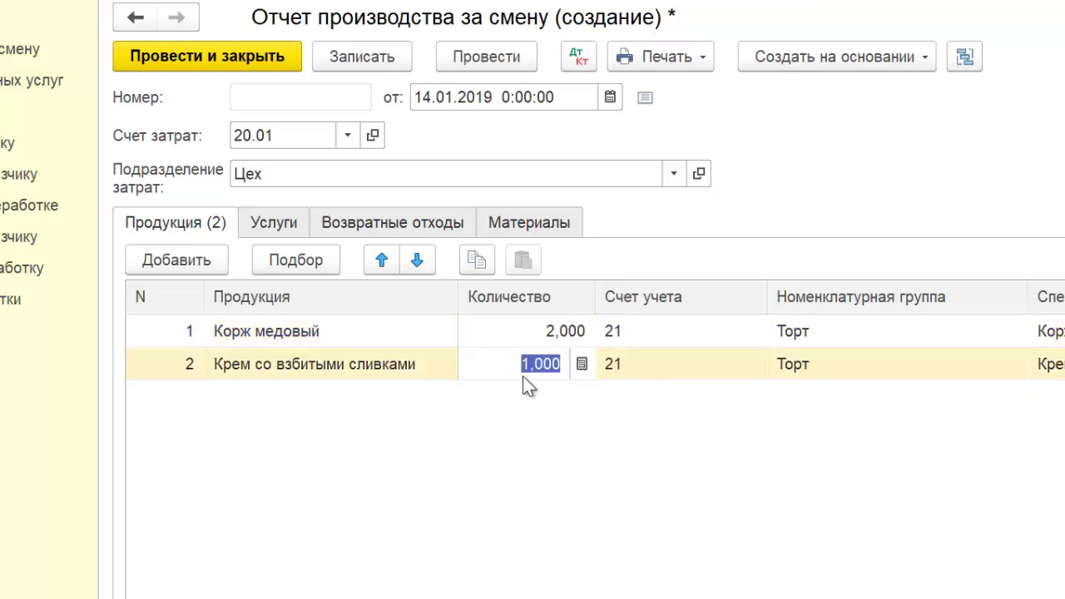
type("2")
Step: Fill the report's materials table automatically from the product specifications, and post the report
left_click(530, 222)
left_click(287, 262)
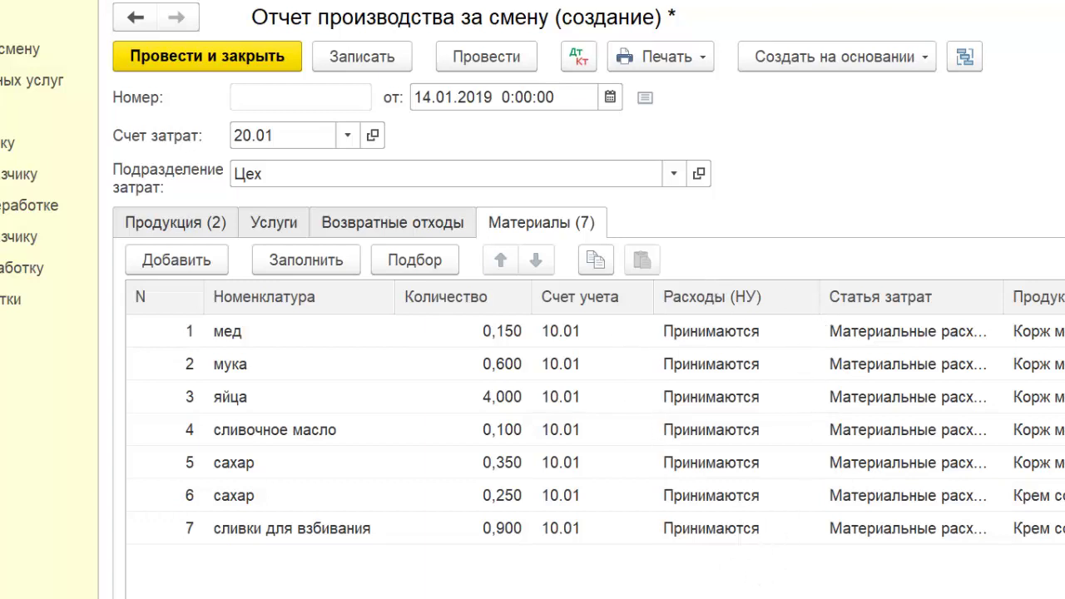
scroll(435, 428, "right", 3)
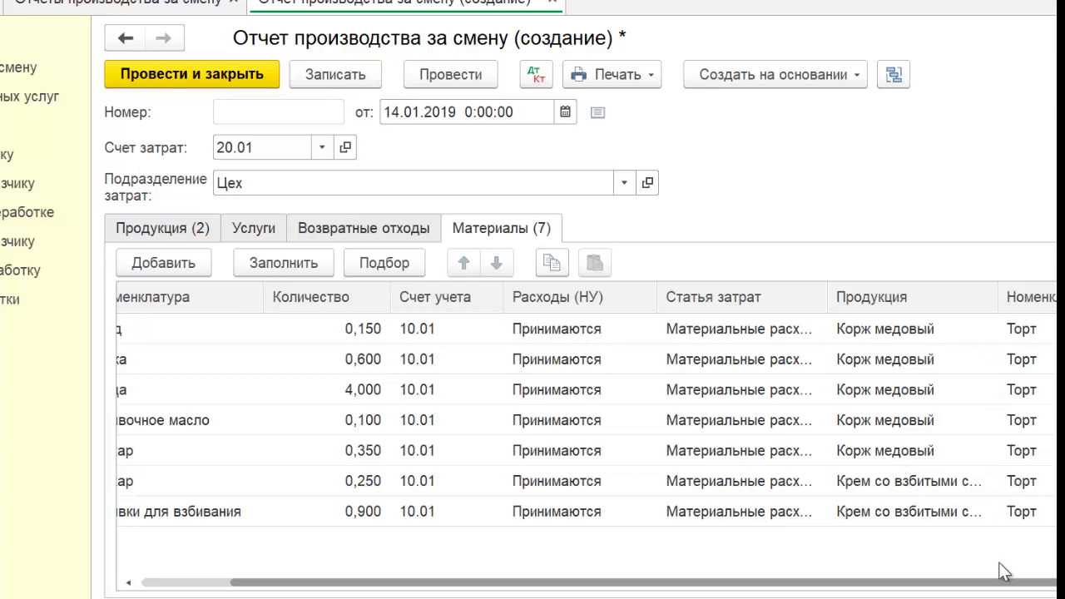
left_click(465, 84)
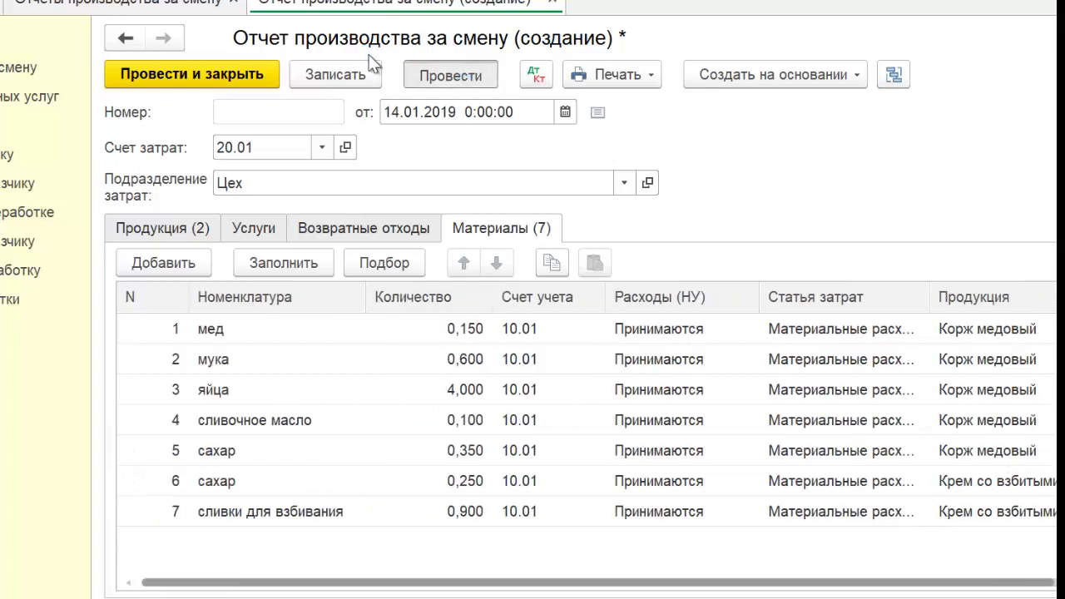
Step: Open the report's accounting movements and examine the accounts, quantities and amounts of the two semi-finished goods output entries
left_click(535, 75)
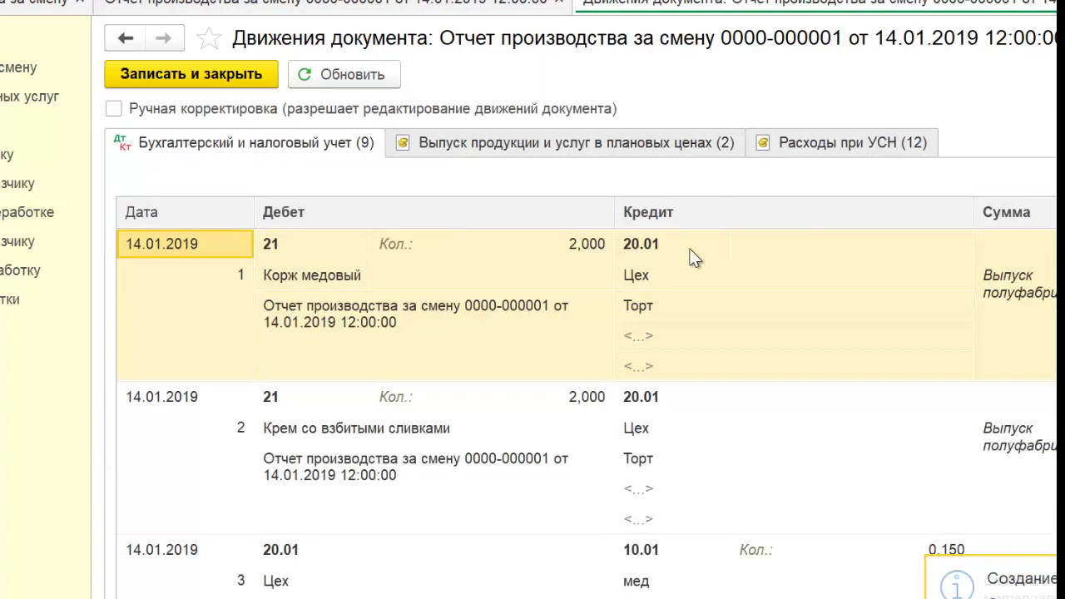
left_click(283, 246)
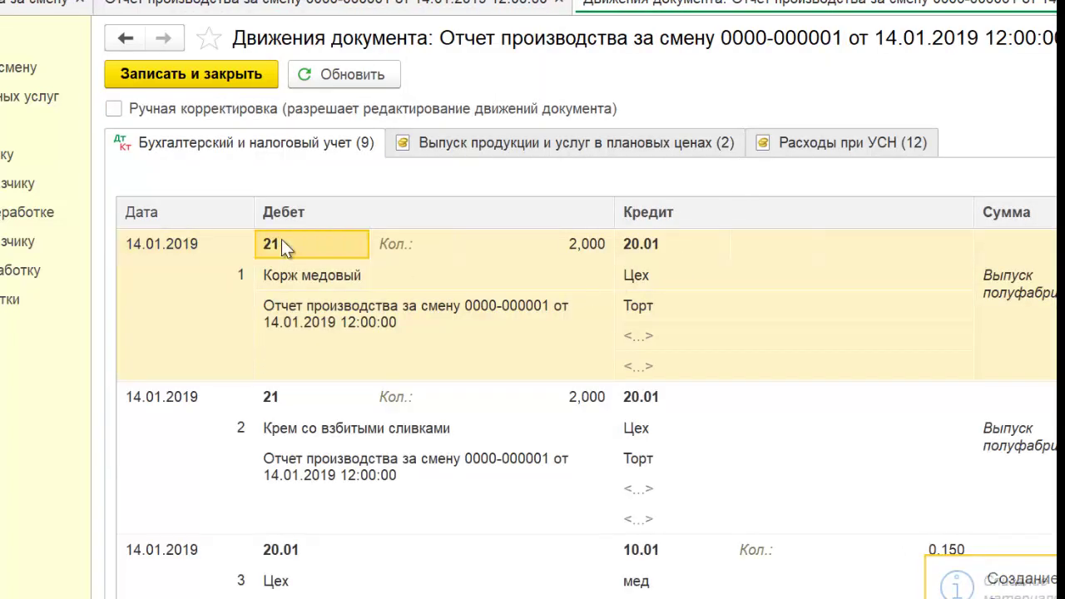
left_click(657, 243)
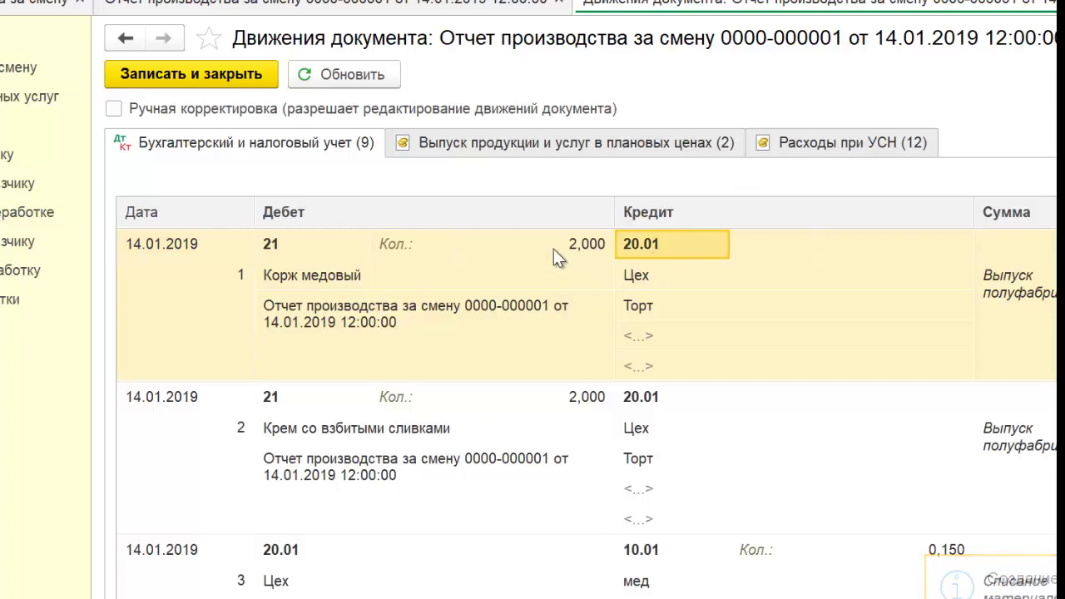
left_click(554, 249)
left_click(593, 401)
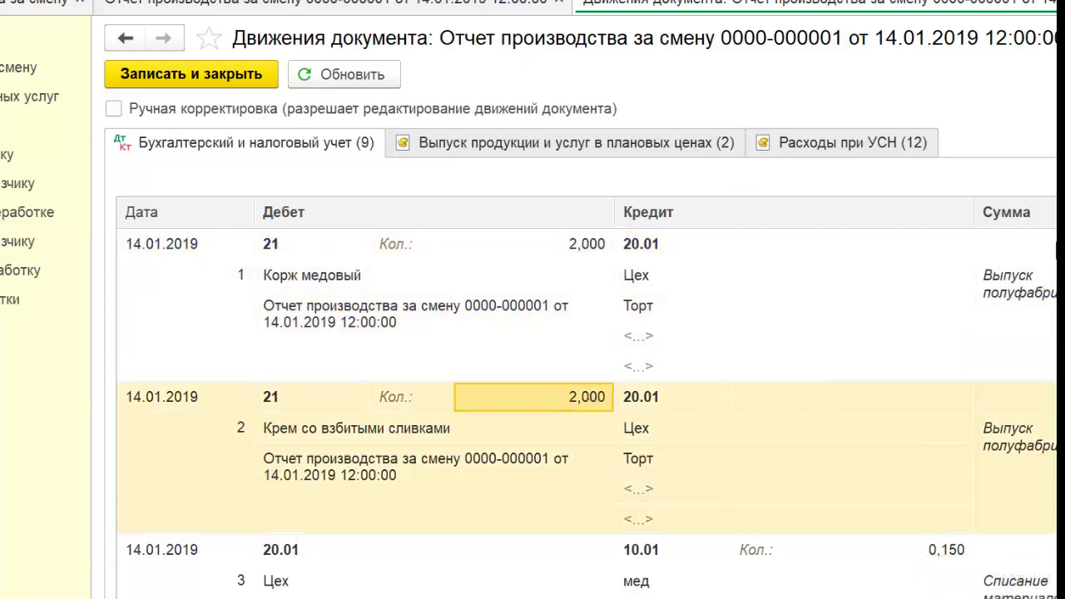
left_click(1052, 244)
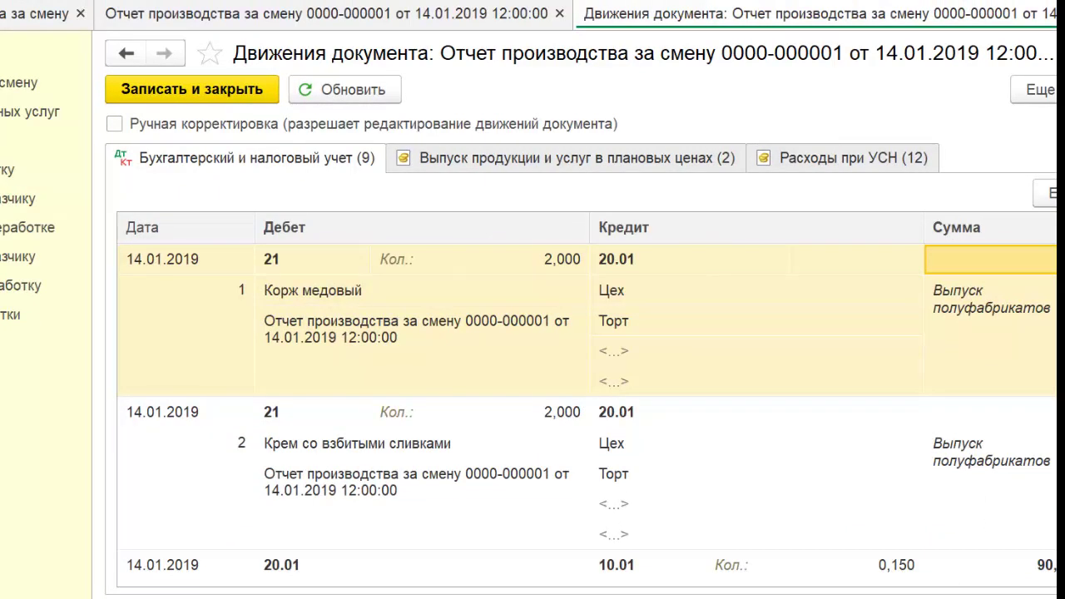
Step: Examine the debit and credit accounts and amounts of the entries writing off materials to production
scroll(582, 399, "down", 1)
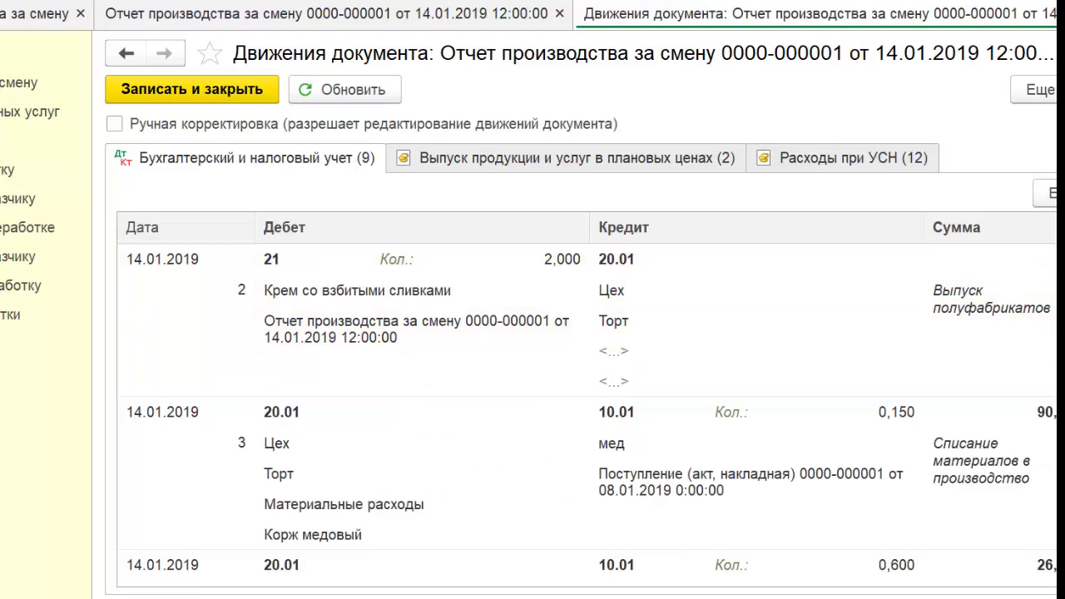
left_click(674, 424)
left_click(300, 413)
left_click(1001, 417)
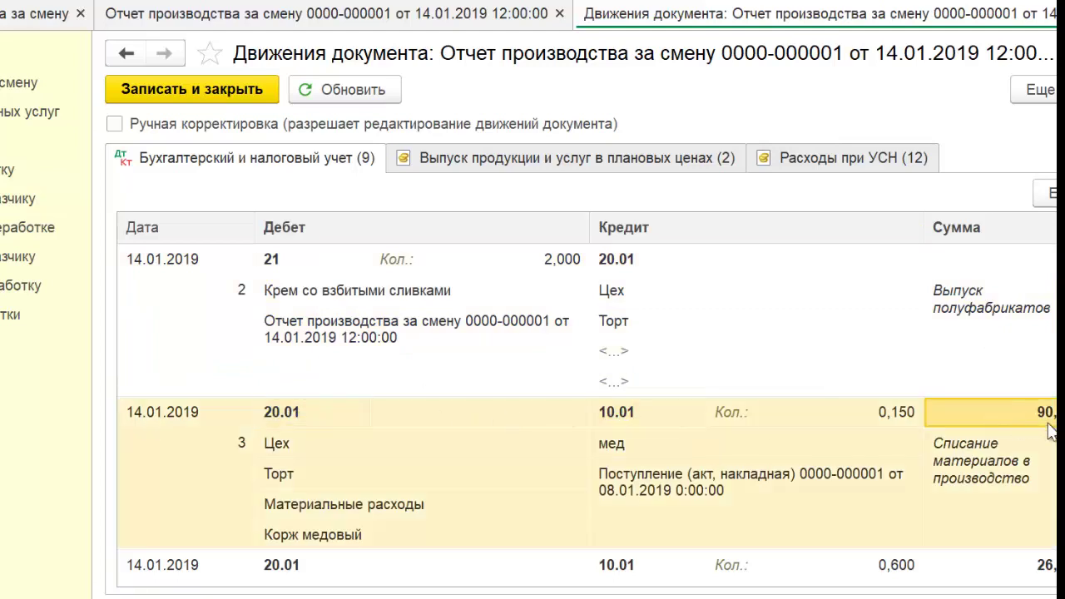
scroll(1053, 433, "down", 6)
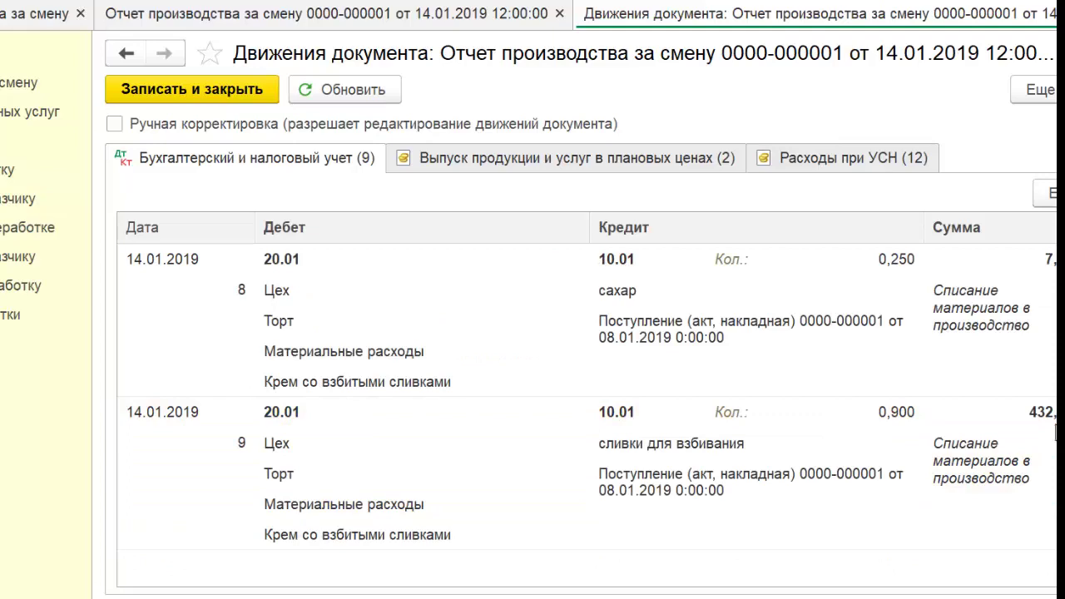
scroll(1047, 437, "up", 4)
left_click(296, 420)
left_click(613, 414)
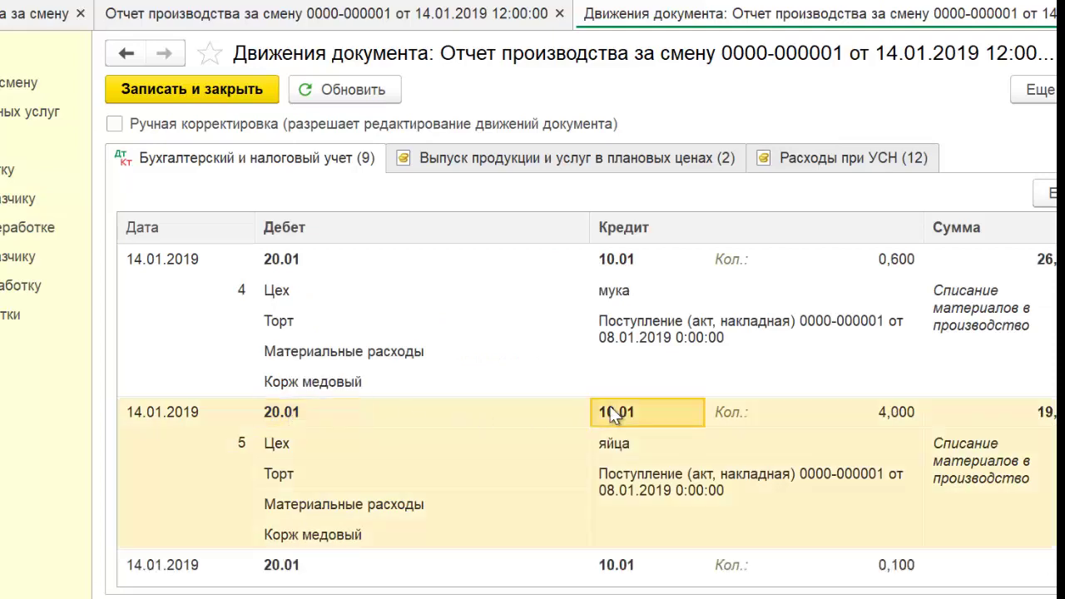
Step: Post and close the current report, and create a new shift production report dated 15.01.2019 for department Цех
left_click(179, 88)
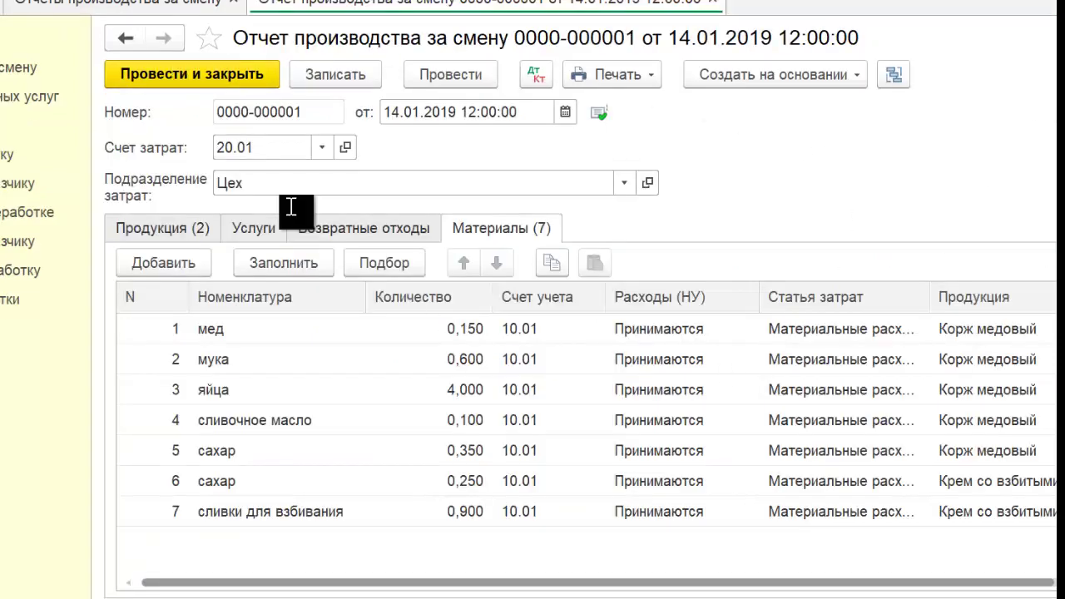
left_click(216, 77)
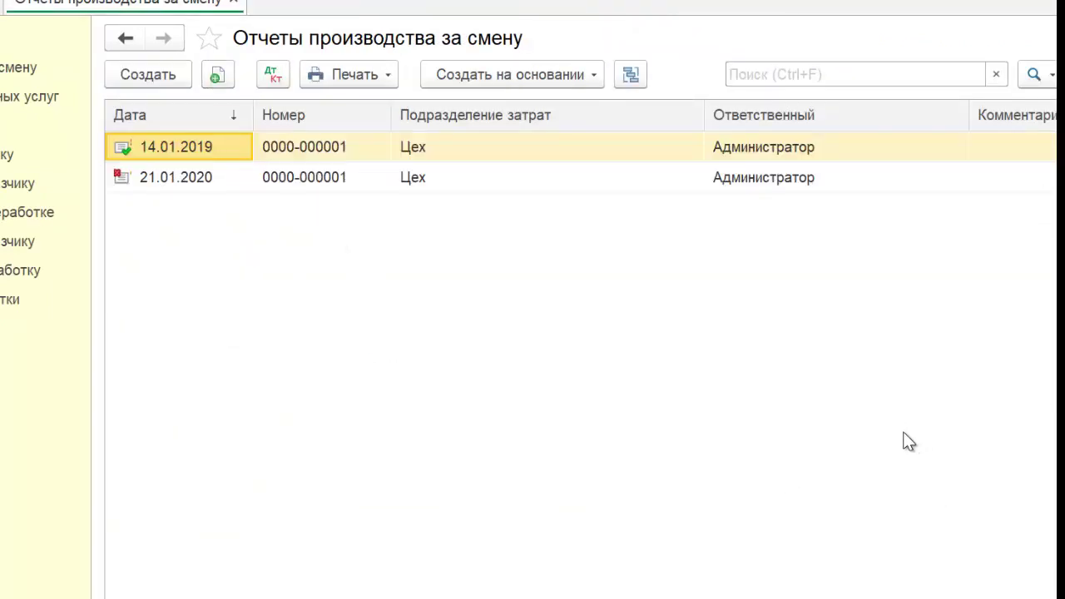
left_click(150, 80)
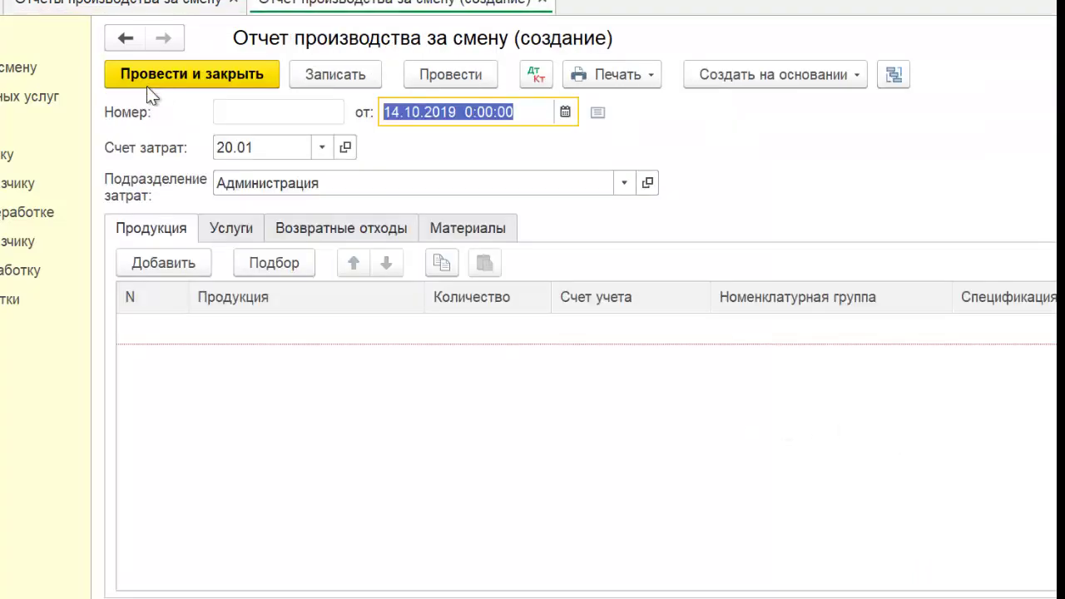
left_click(565, 112)
left_click(521, 247)
left_click(623, 344)
left_click(624, 182)
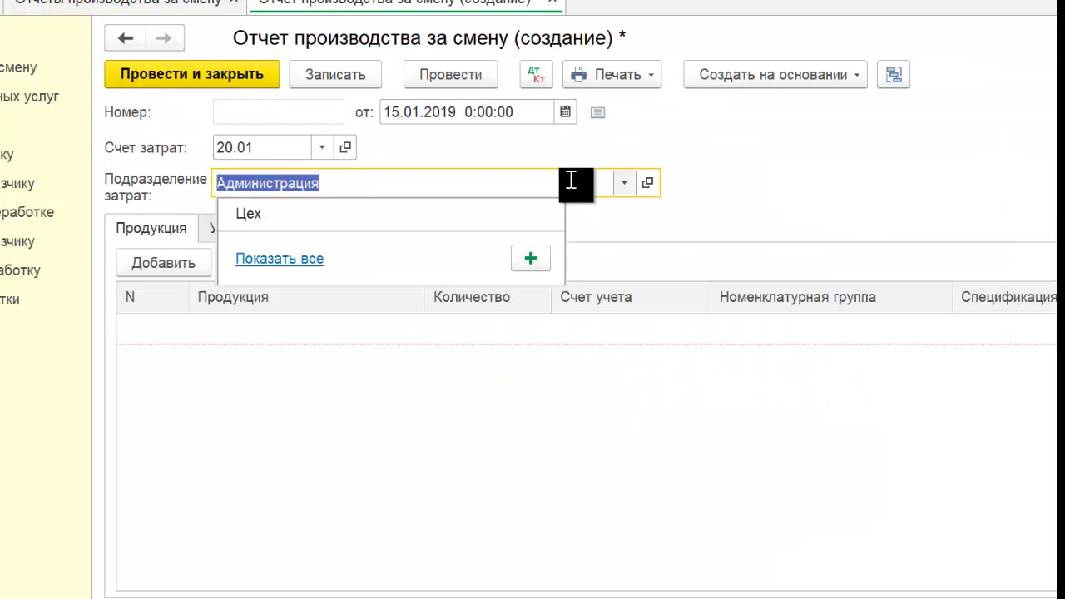
left_click(296, 218)
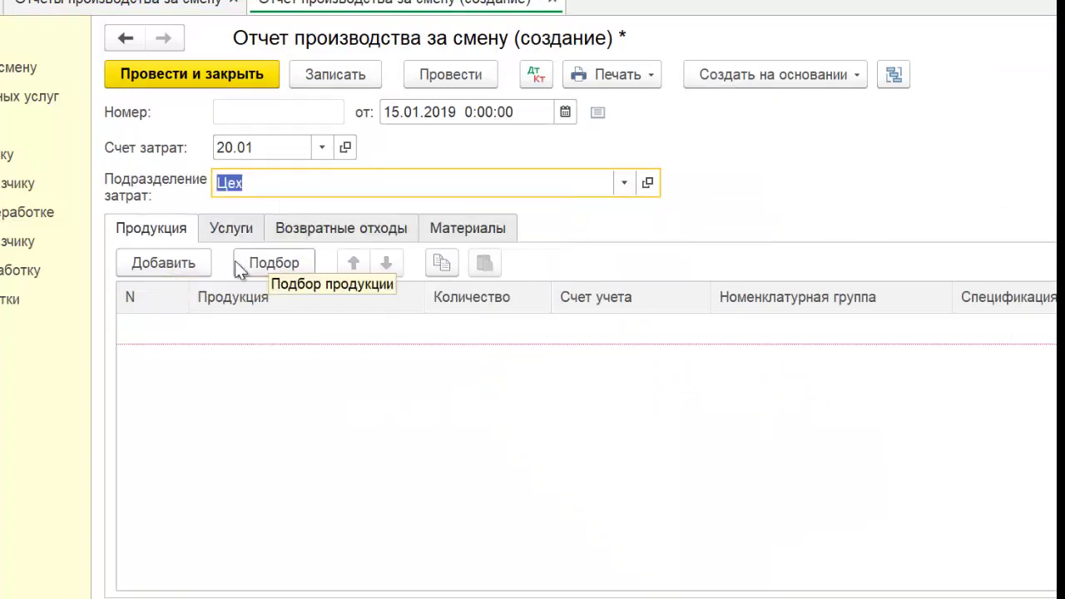
Step: Add Торт Медовый to the report's products with a quantity of 2
left_click(171, 266)
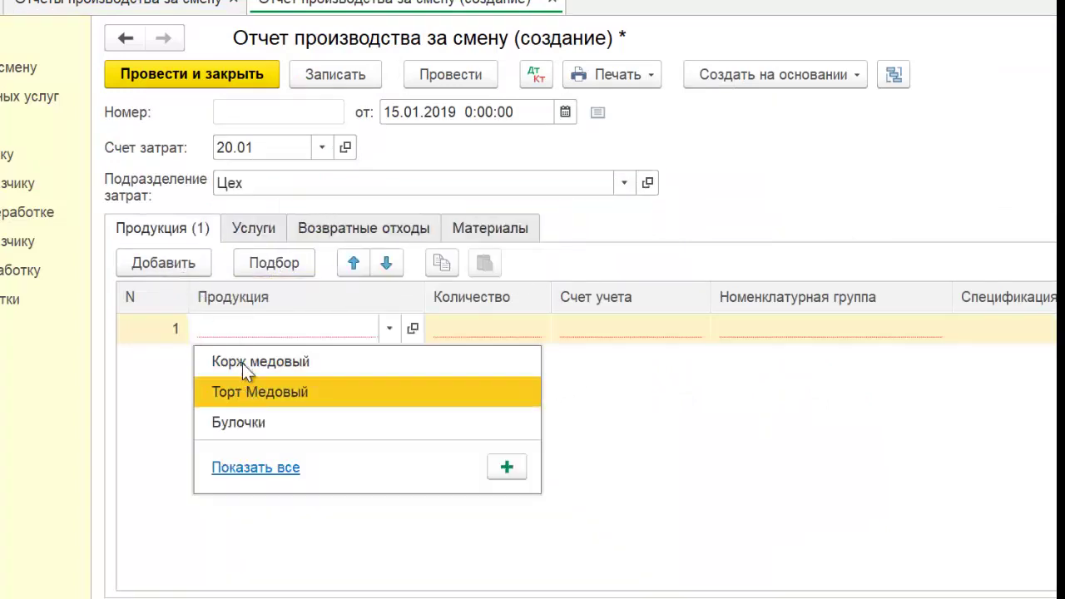
type("то")
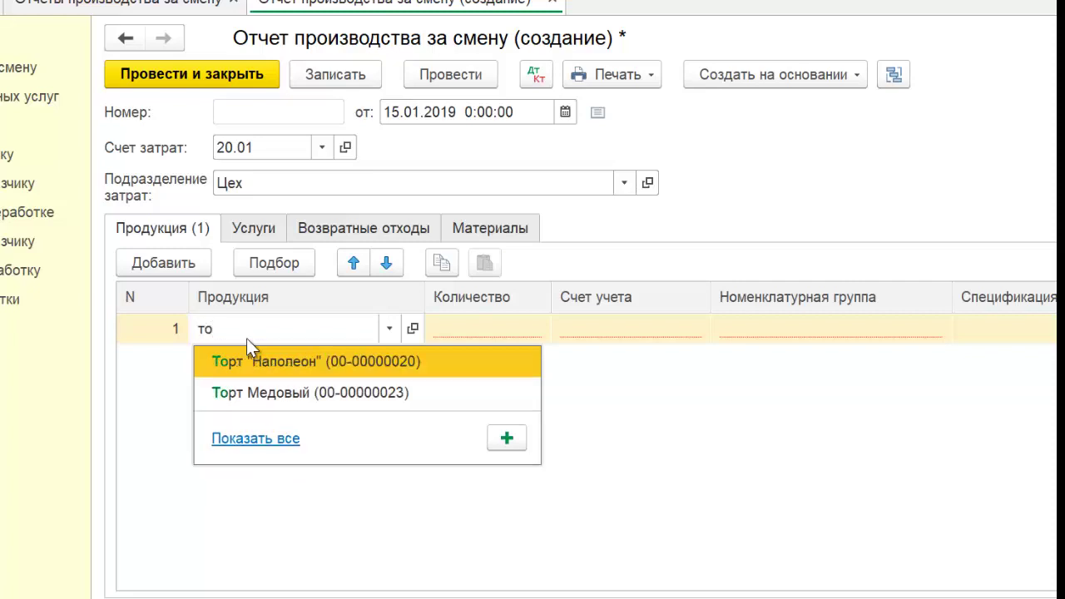
left_click(252, 393)
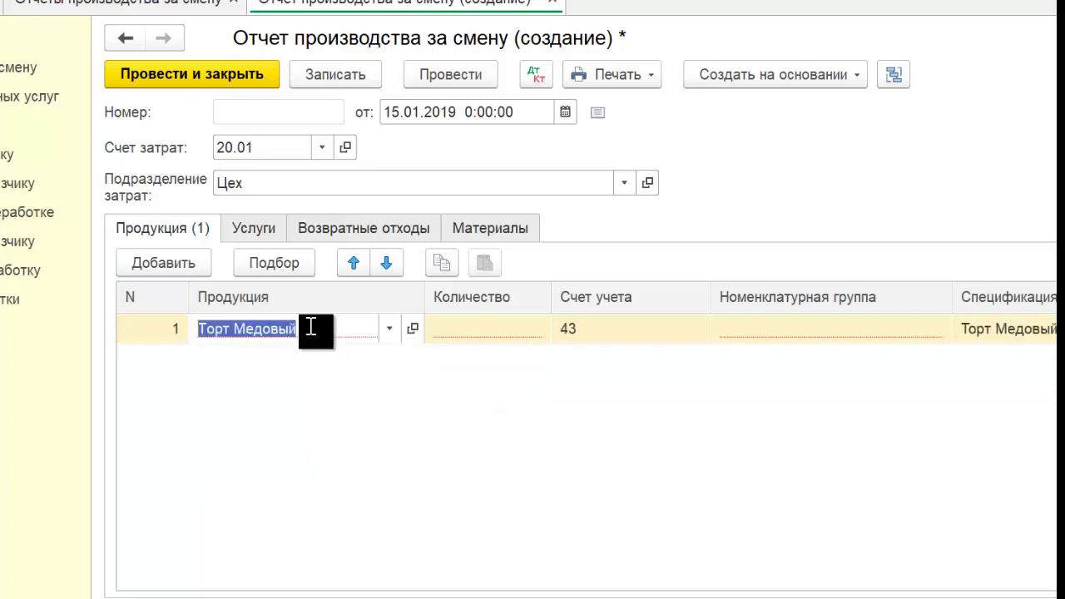
left_click(465, 326)
type("2")
key("Return")
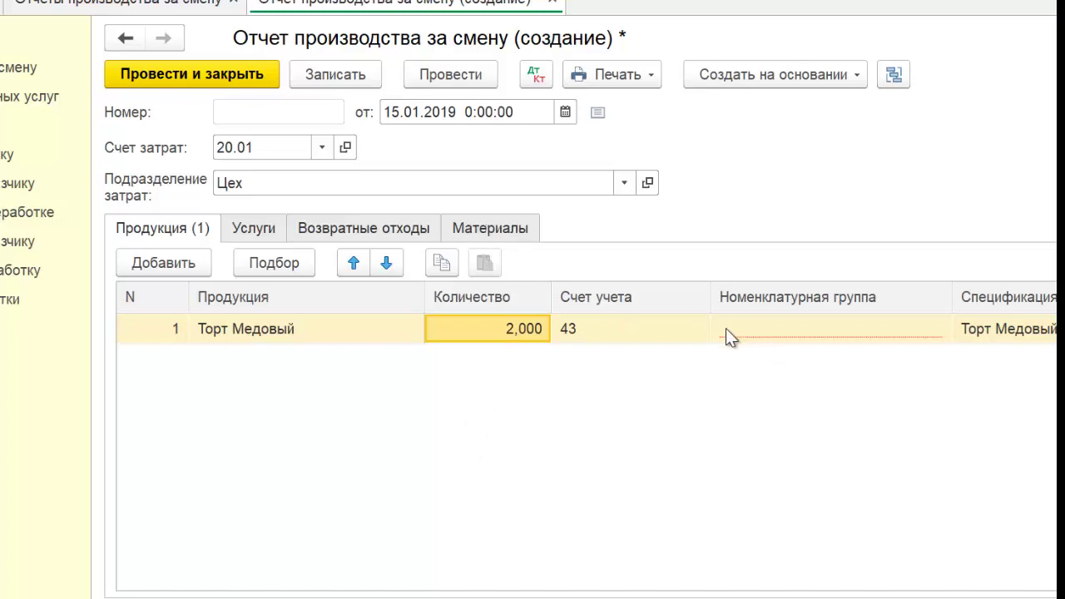
Step: Open the item card of Торт Медовый from the product selection list, set its nomenclature group to Торт, and save the card
left_click(801, 340)
left_click(246, 330)
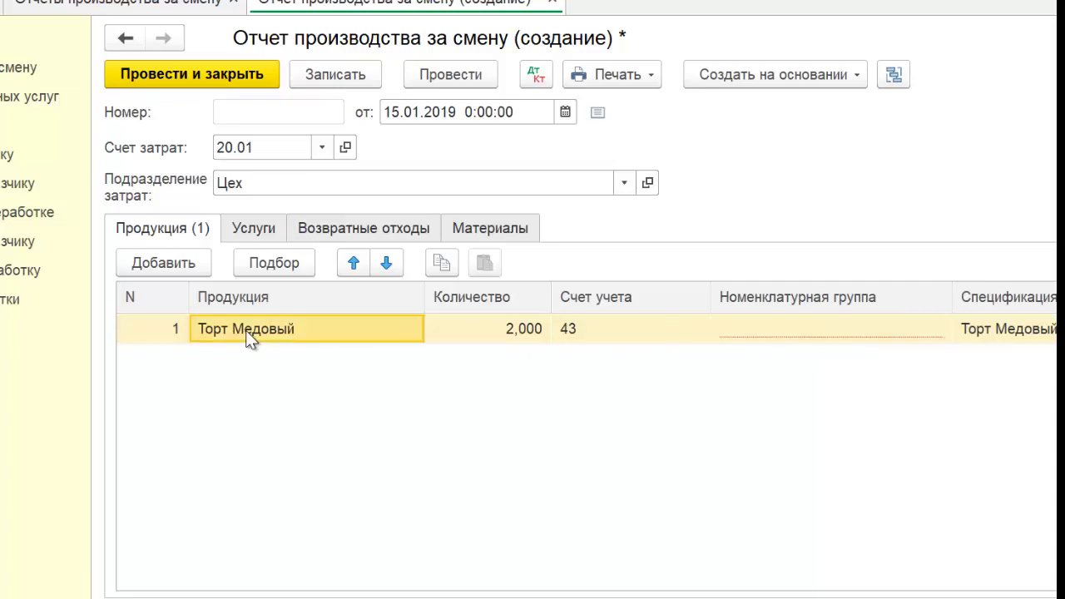
left_click(246, 330)
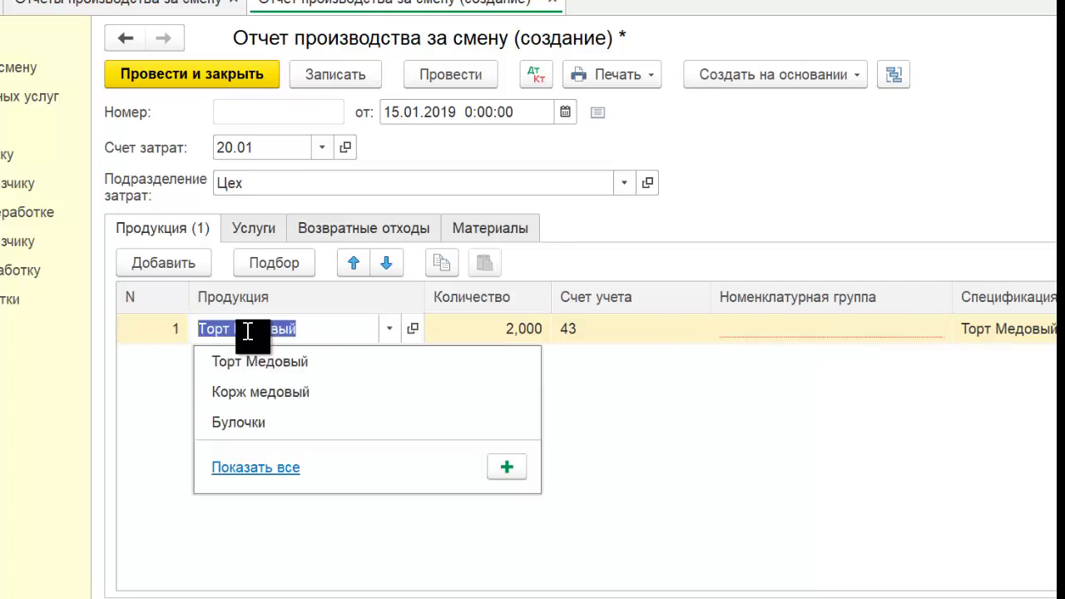
left_click(266, 470)
right_click(242, 177)
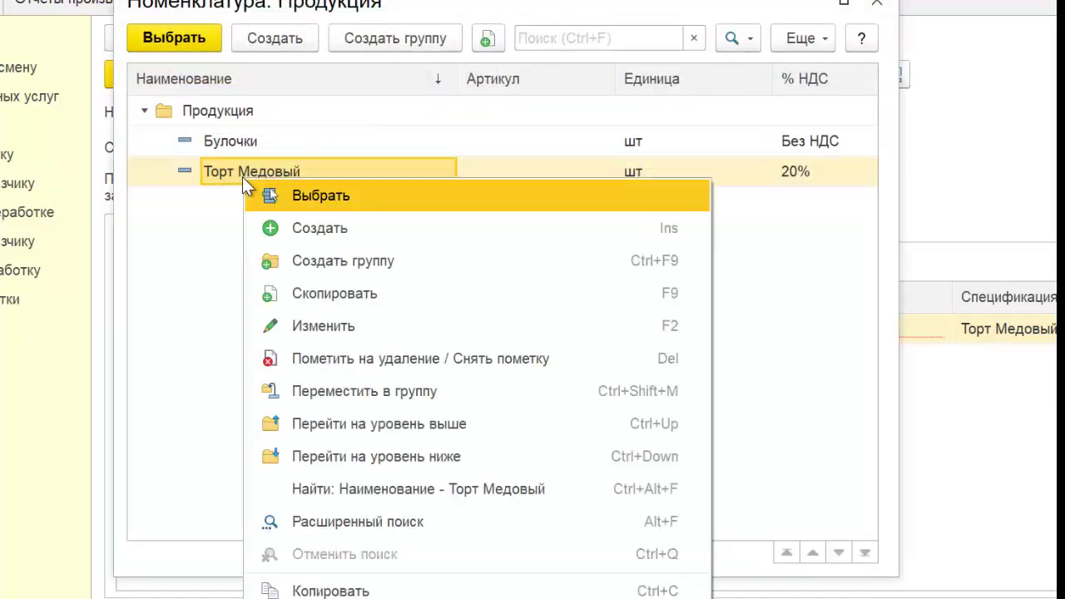
left_click(310, 330)
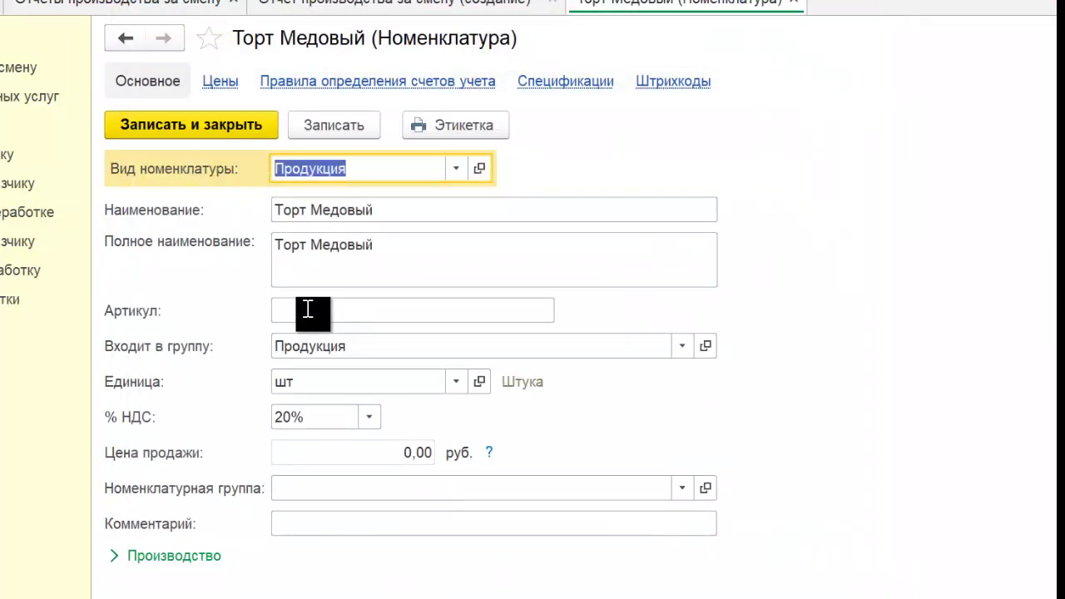
left_click(684, 490)
left_click(378, 514)
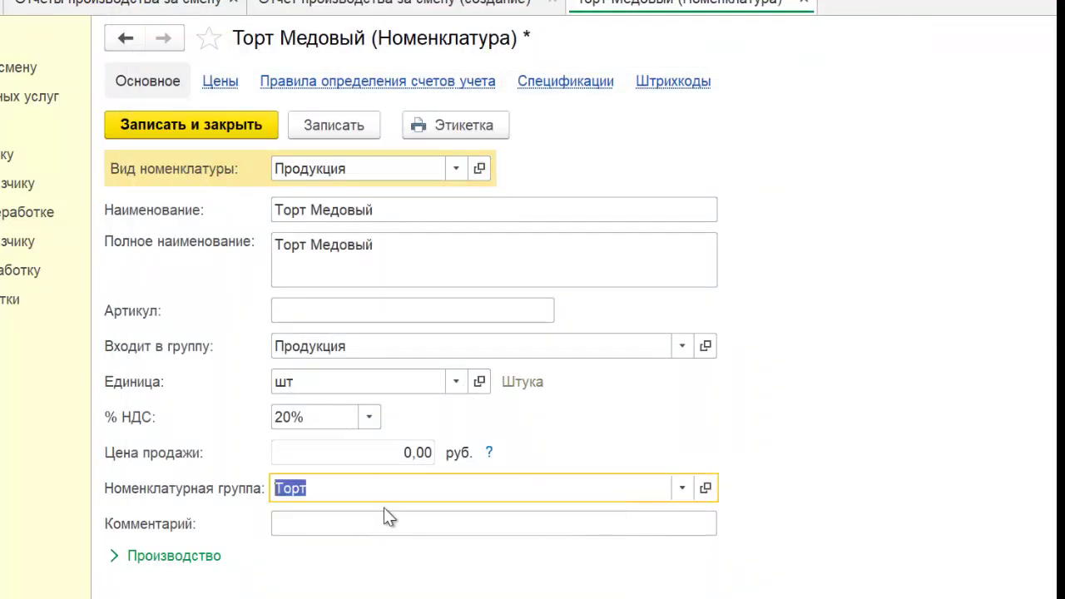
left_click(231, 133)
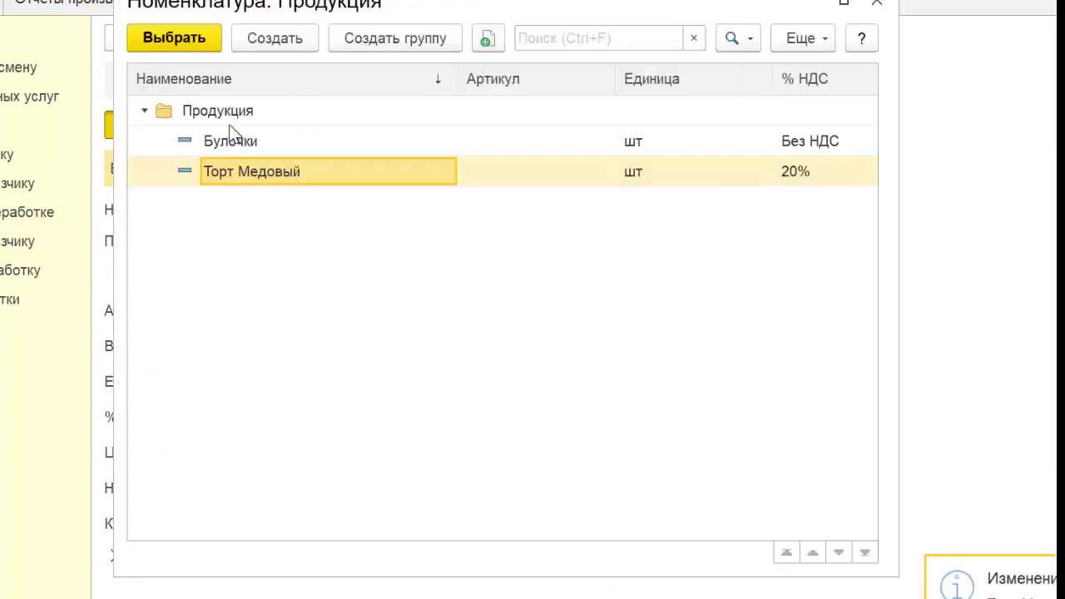
Step: Reselect Торт Медовый in the product row to update it, and check the row's nomenclature group and specification
left_click(174, 38)
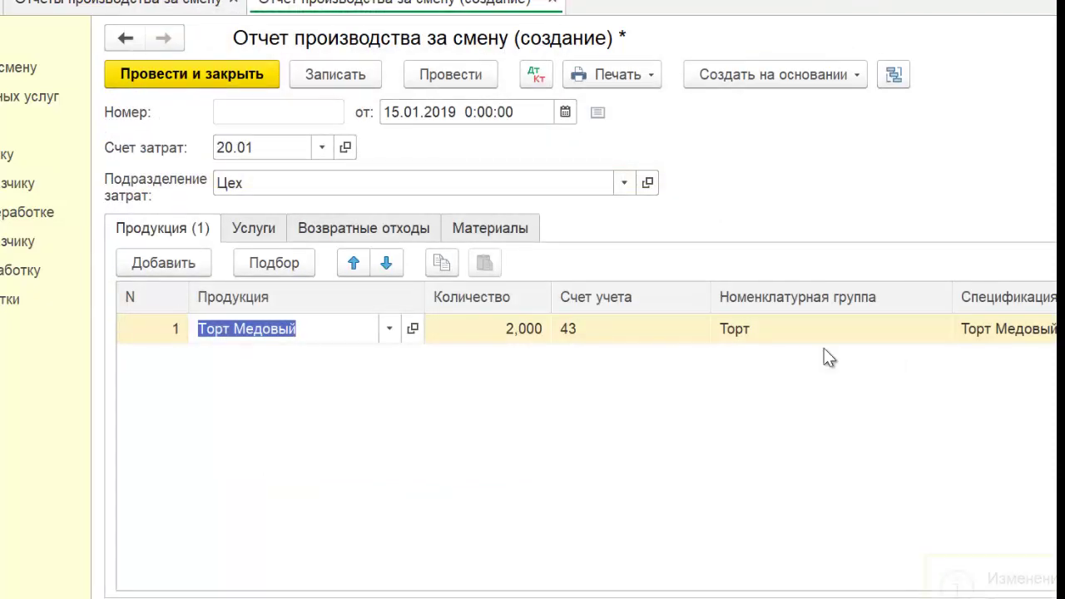
left_click(880, 329)
key("Escape")
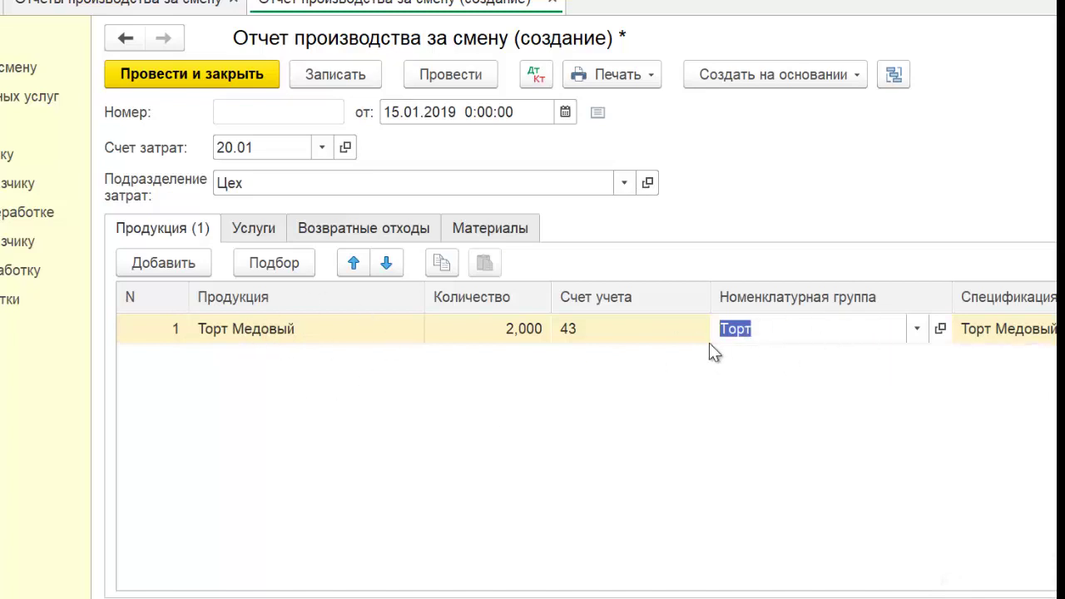
left_click(897, 535)
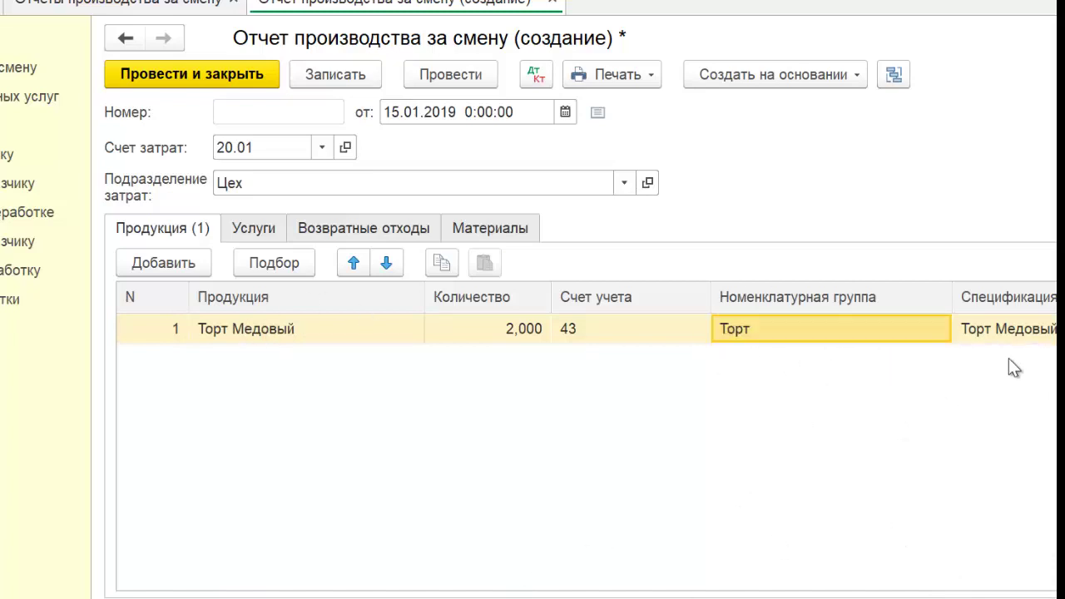
left_click(1022, 337)
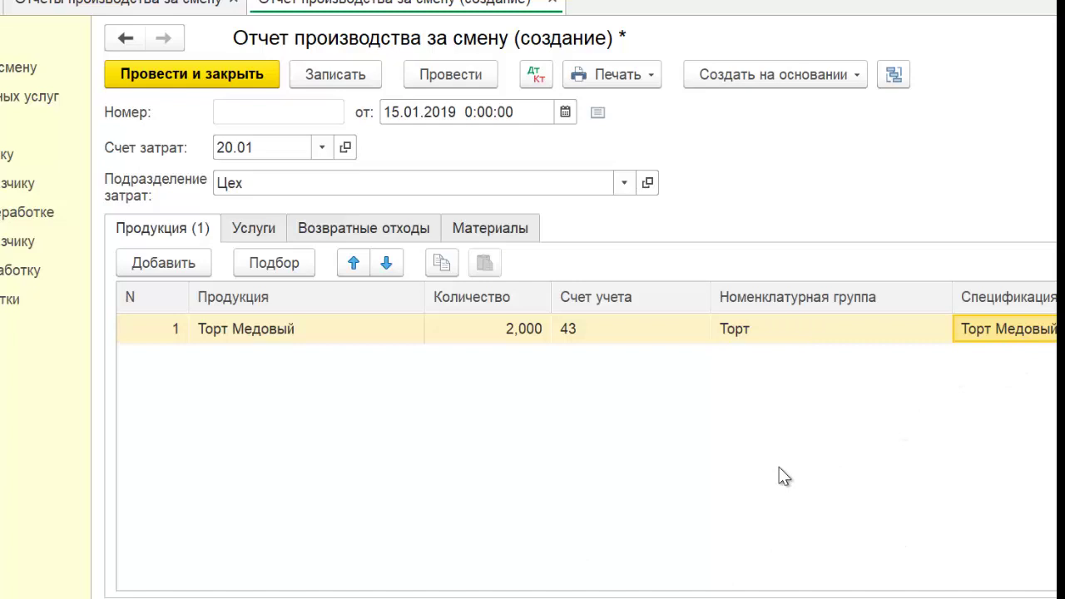
Step: Fill the materials table automatically from the specification, check the semi-finished goods' accounts and target product, and post the report
left_click(509, 226)
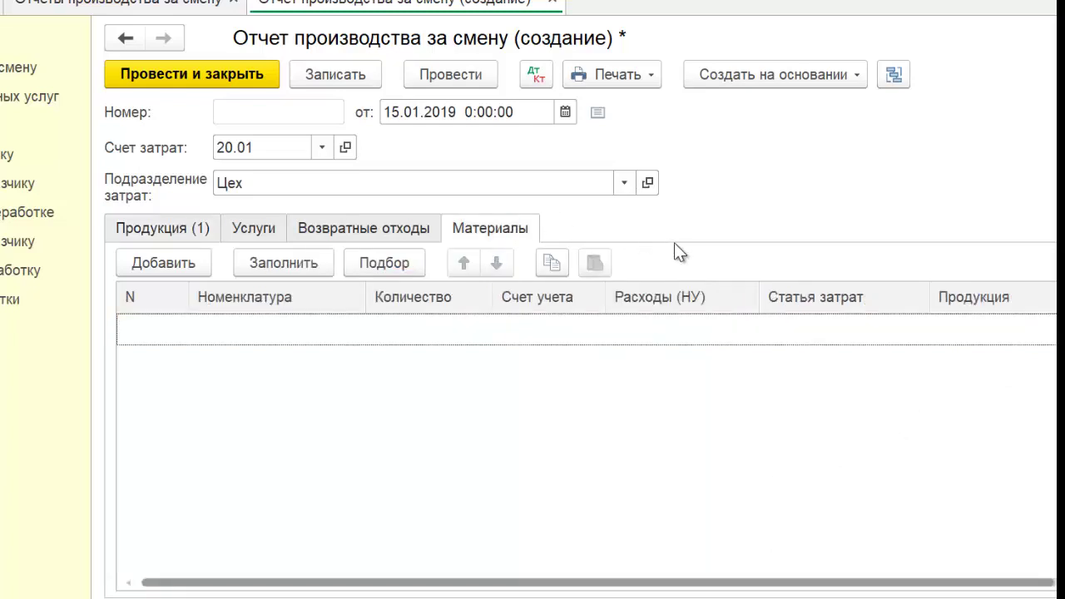
left_click(287, 265)
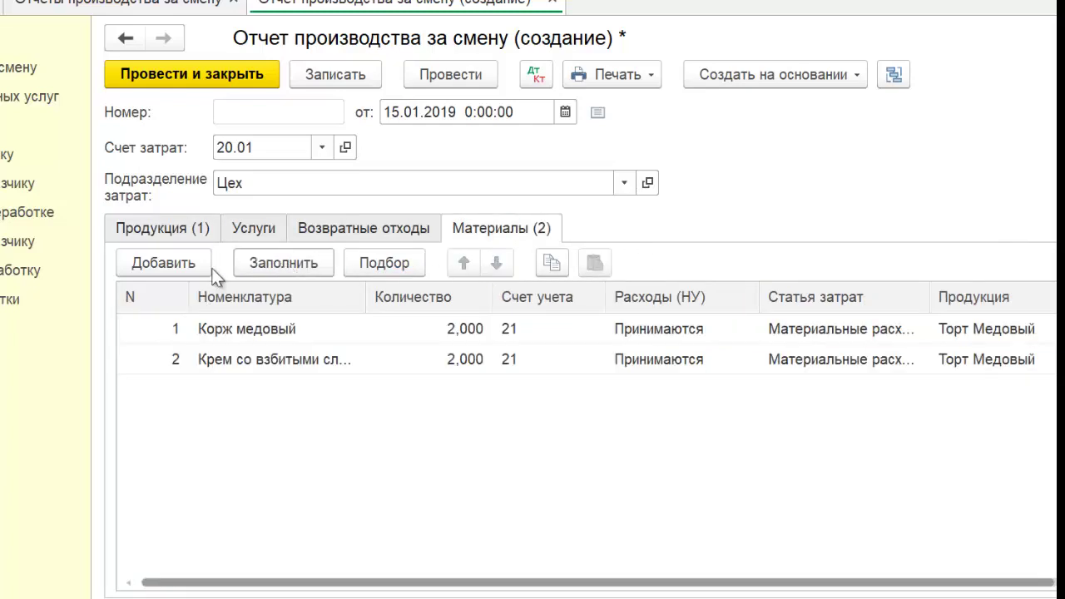
left_click(529, 328)
left_click(535, 366)
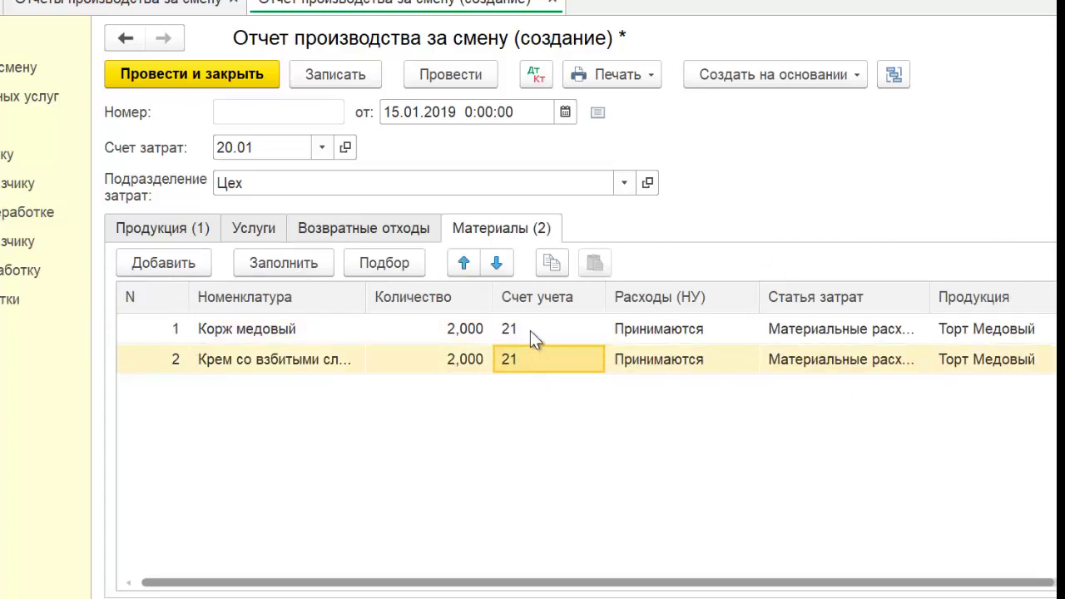
left_click(530, 332)
left_click(530, 356)
left_click(981, 359)
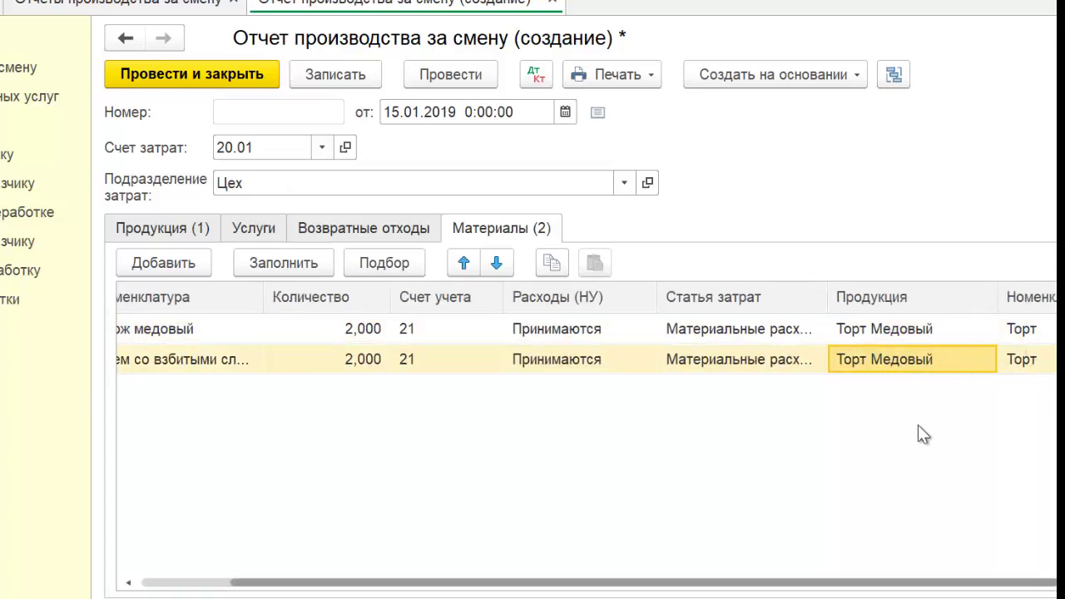
key("ctrl+s")
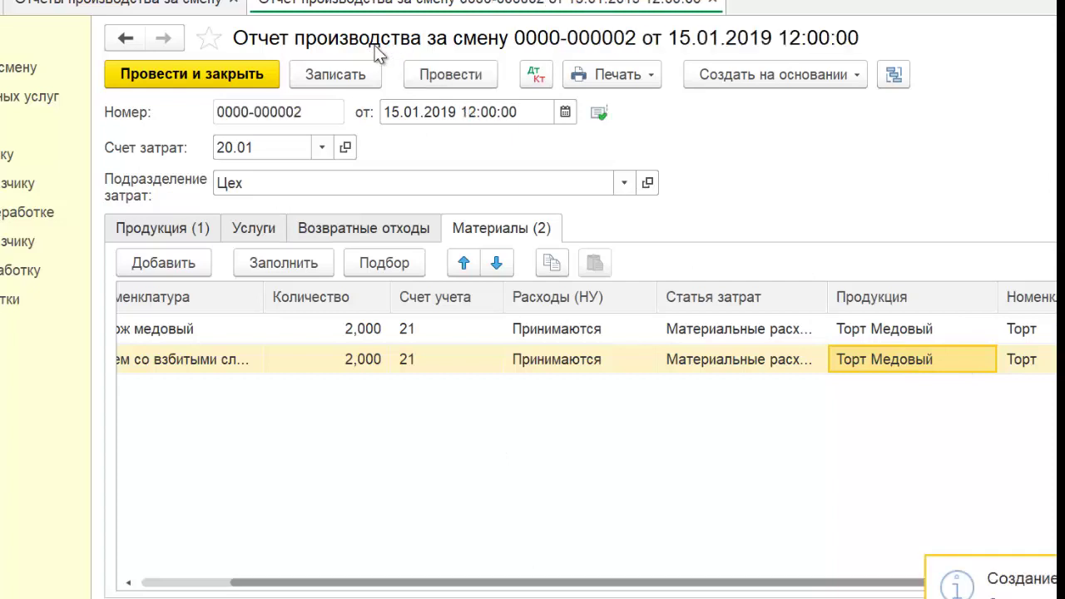
Step: Open the report's accounting movements and examine the accounts of the Торт Медовый output entry and the semi-finished goods write-off entries
left_click(535, 74)
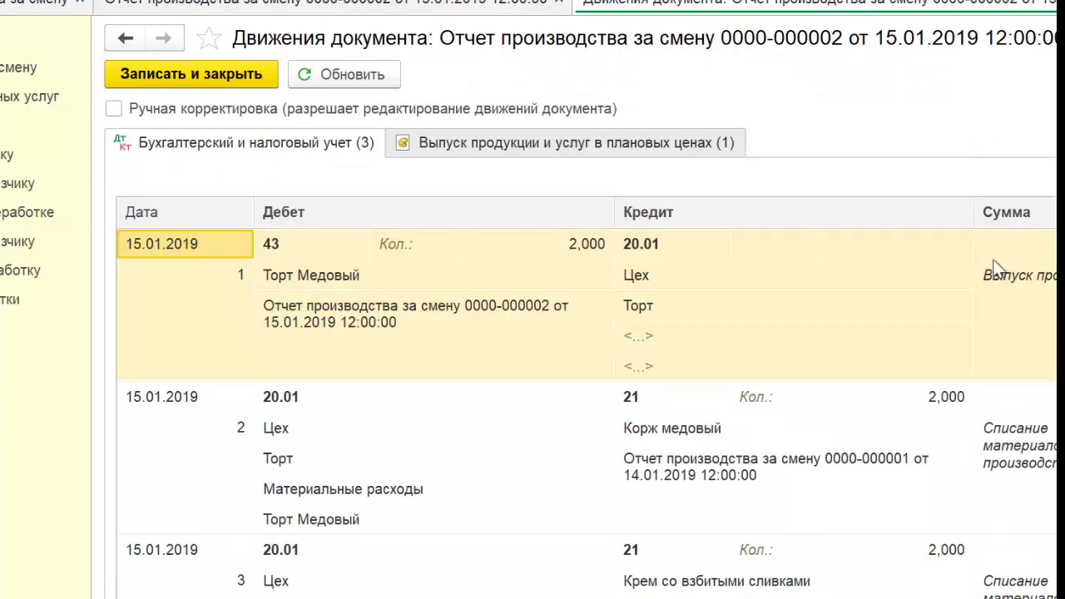
left_click(278, 240)
left_click(685, 241)
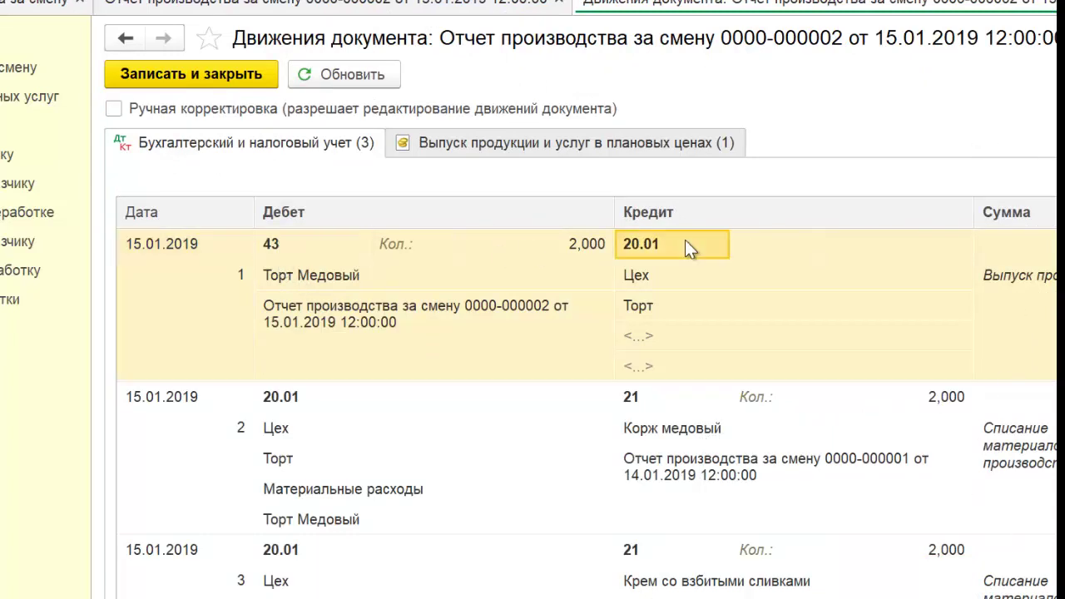
left_click(285, 399)
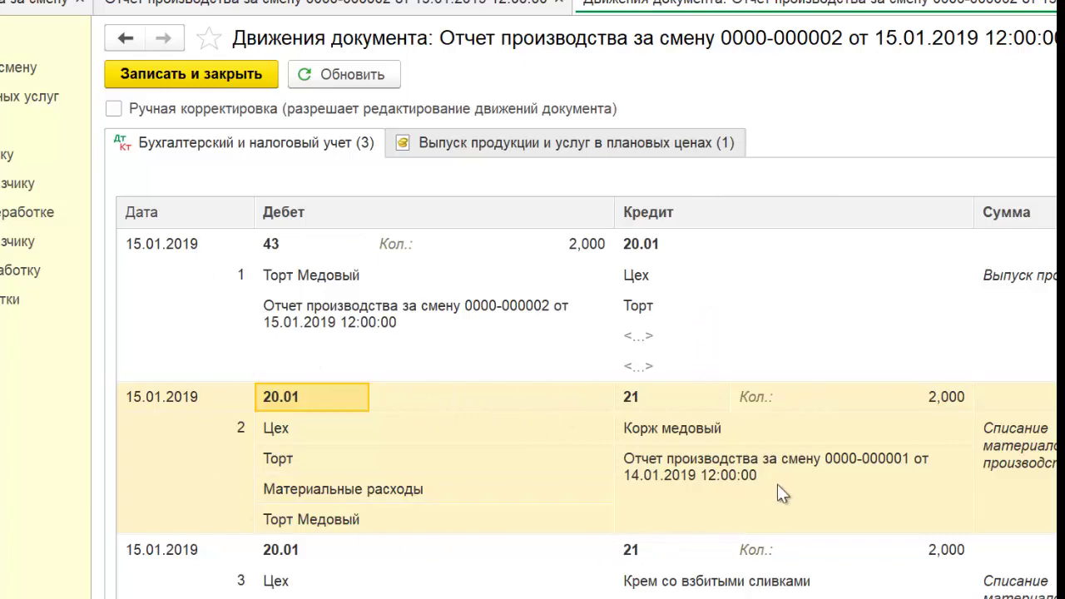
left_click(649, 397)
left_click(480, 452)
scroll(856, 429, "down", 1)
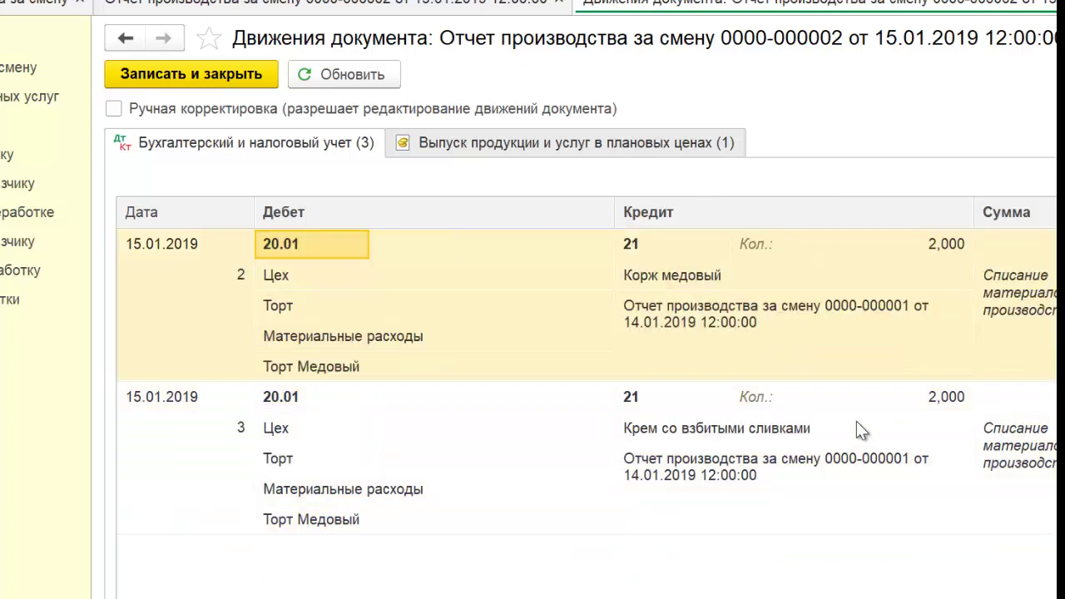
key("Escape")
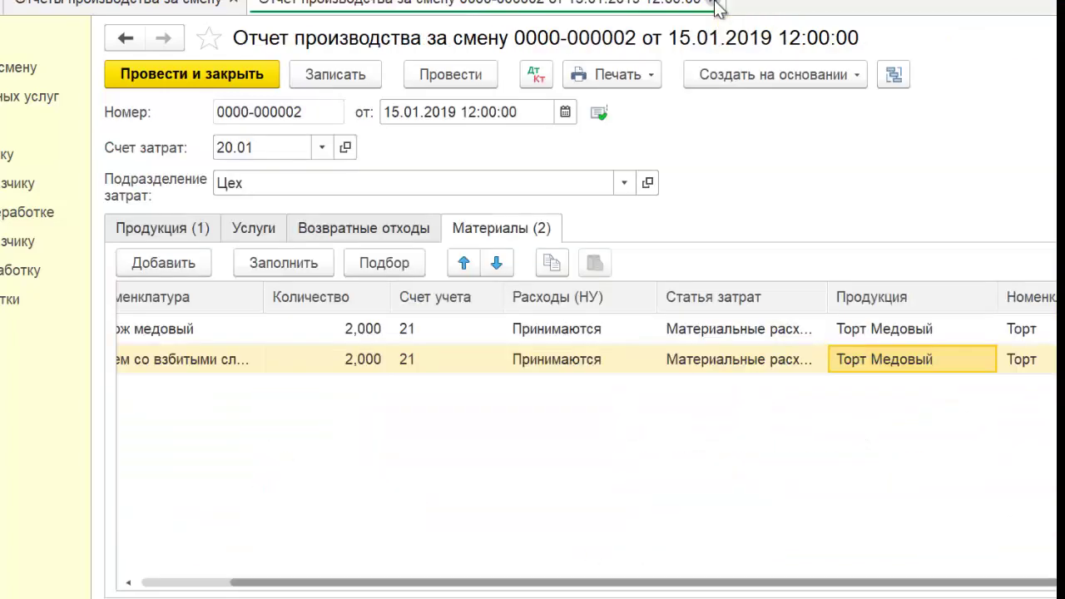
Step: Close the report and the report list, open the month-end closing, and run it for January 2019
left_click(716, 4)
left_click(230, 3)
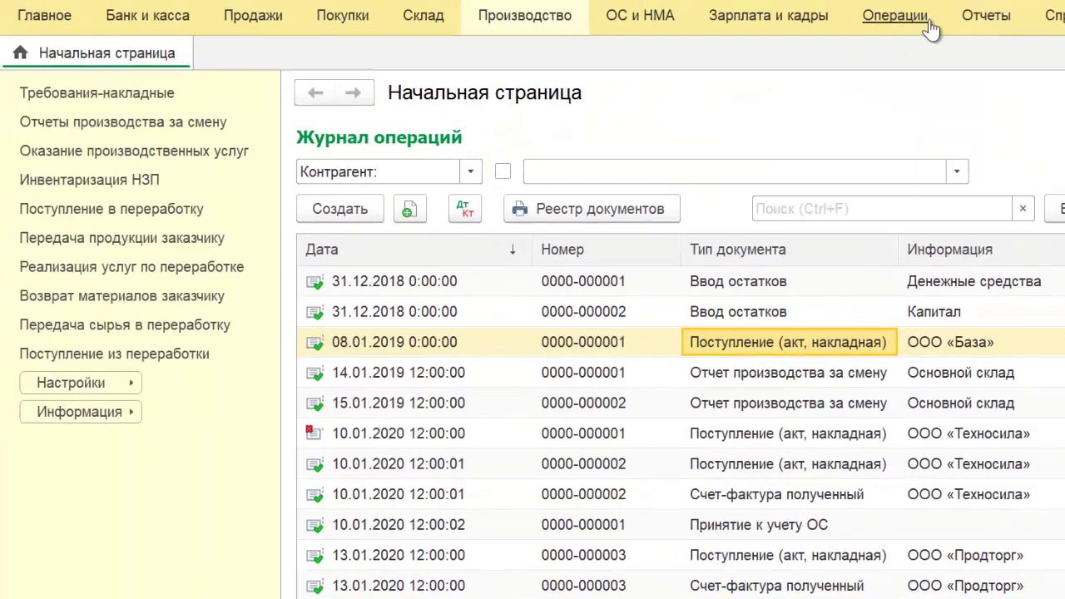
left_click(926, 23)
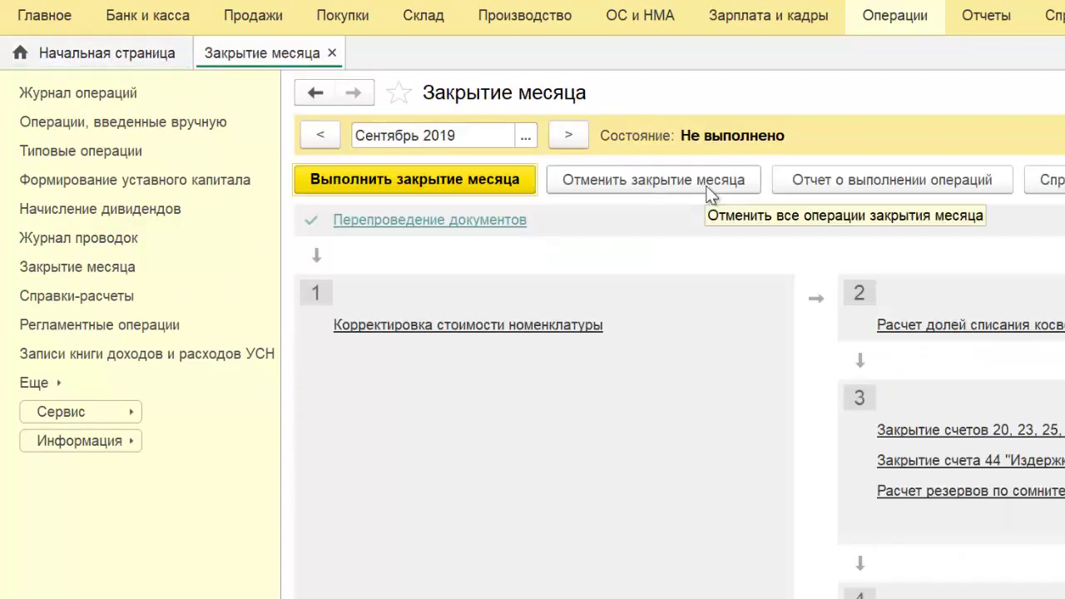
left_click(320, 141)
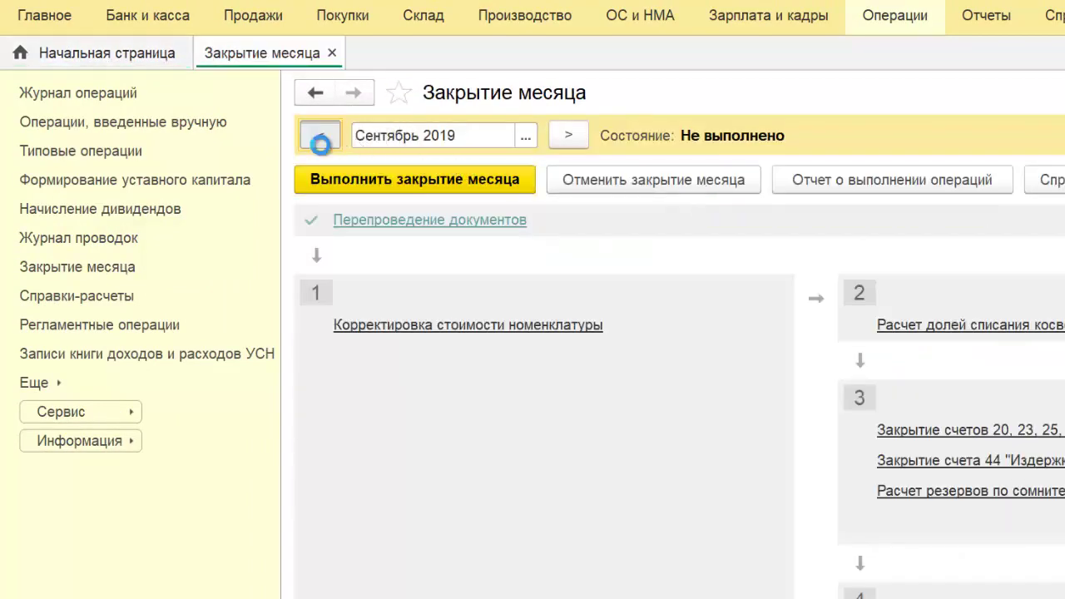
left_click(320, 141)
left_click(321, 140)
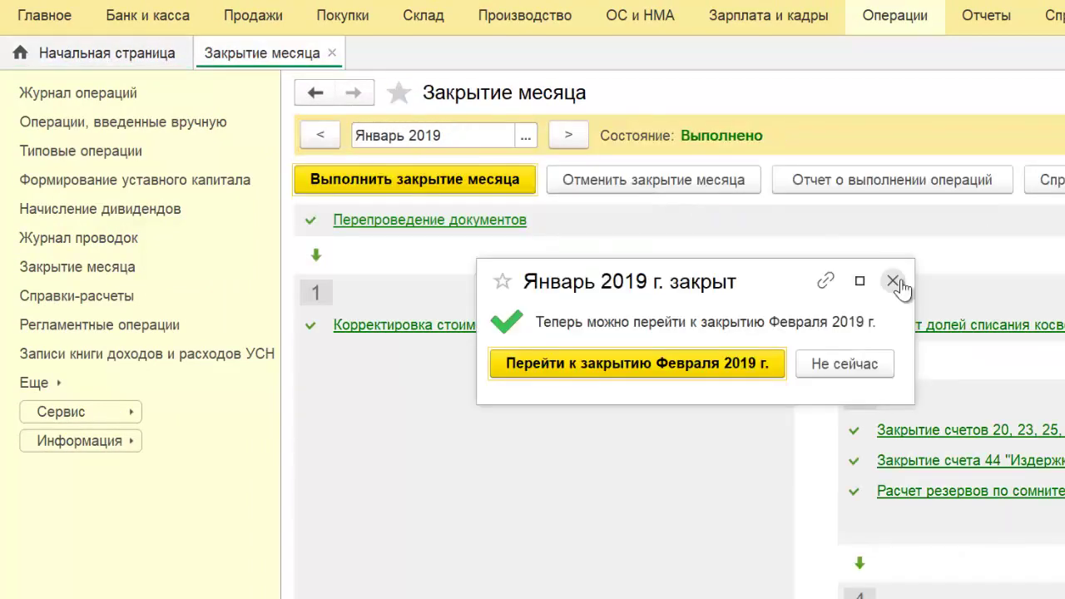
left_click(893, 211)
Step: Open the entries of the Закрытие счетов 20, 23, 25, 26 operation and examine the semi-finished goods' output and write-off adjustments
left_click(946, 430)
left_click(812, 354)
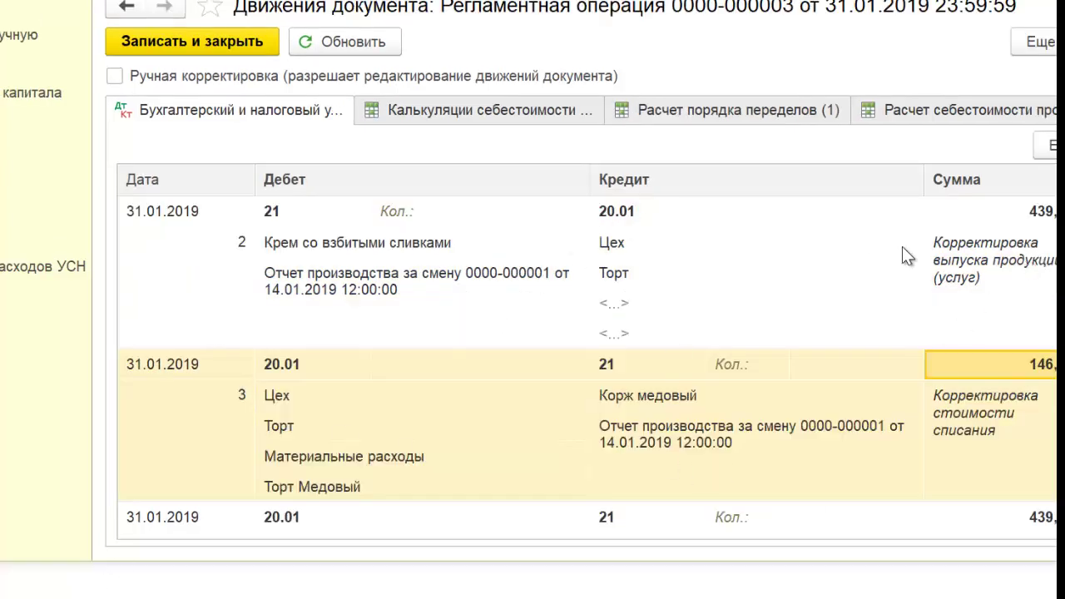
left_click(266, 218)
left_click(637, 214)
left_click(320, 514)
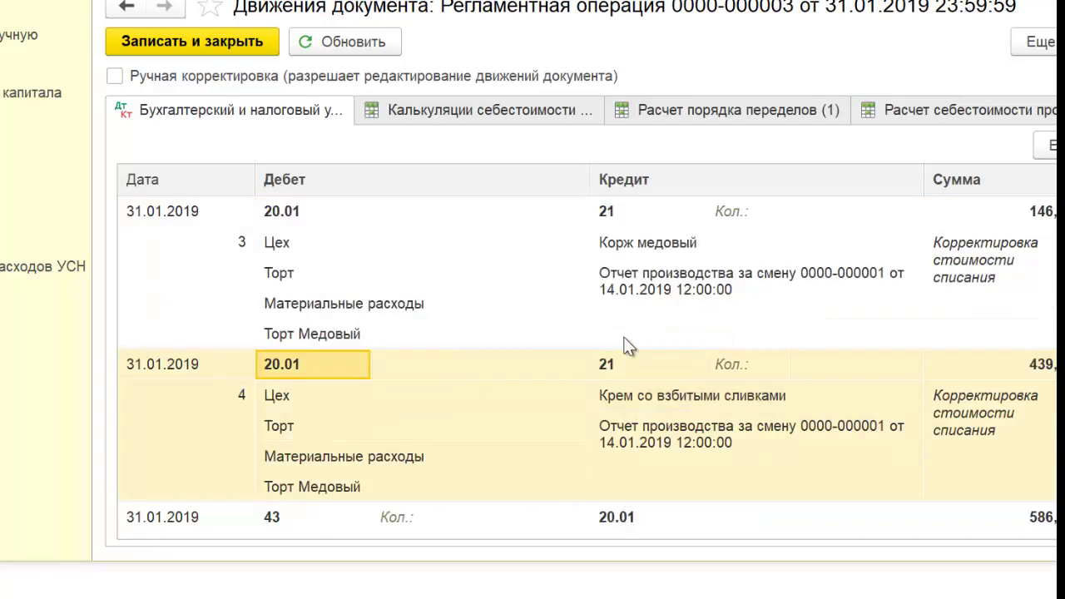
left_click(638, 371)
scroll(847, 369, "down", 1)
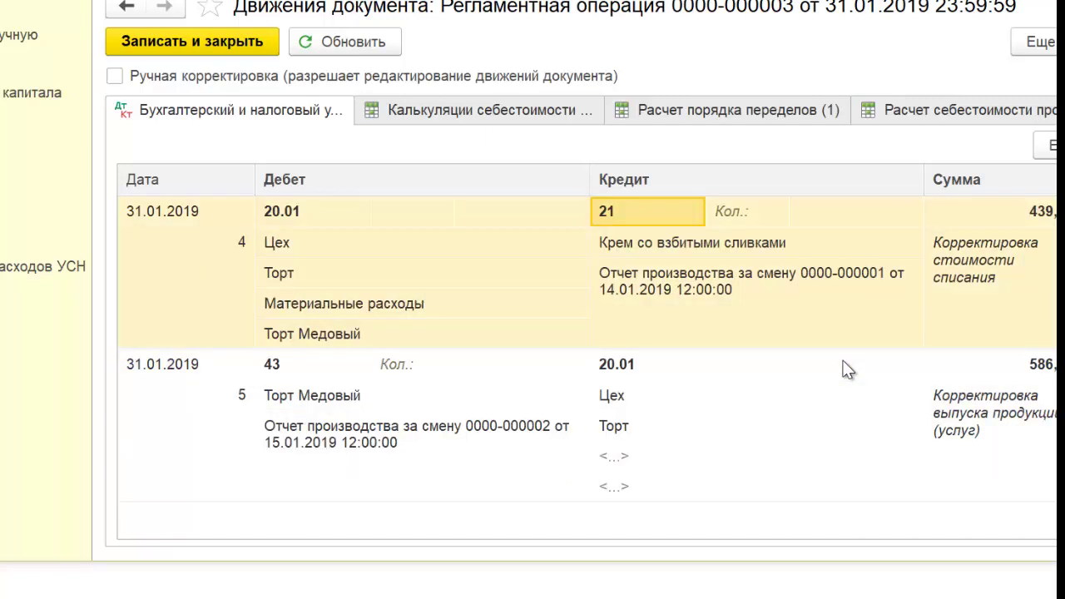
Step: Examine the accounts and amount of the Торт Медовый output adjustment, look over the remaining entries again, and close the movements
left_click(287, 366)
left_click(604, 367)
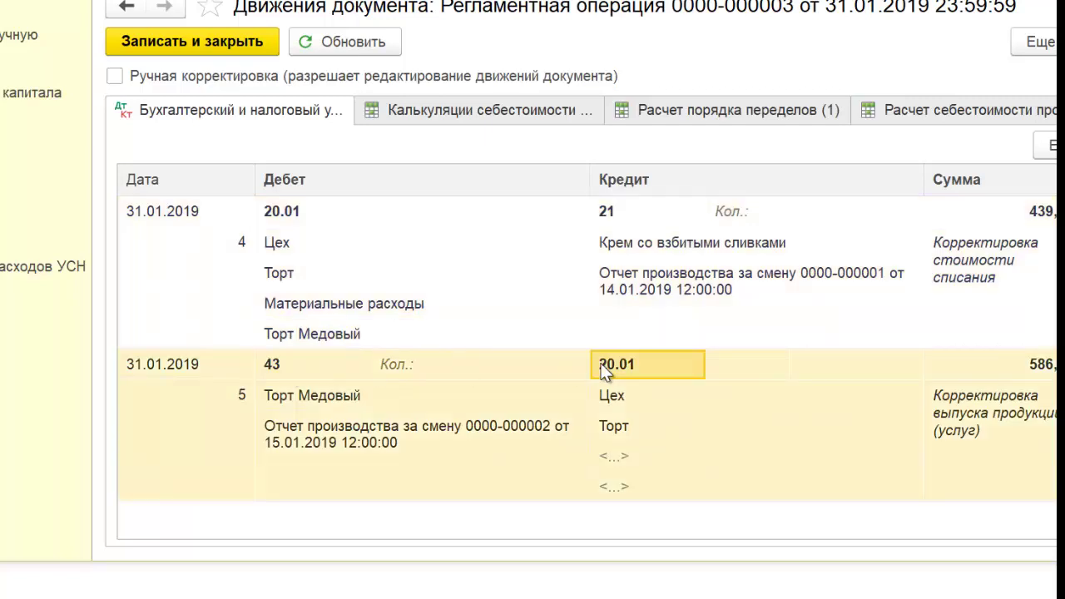
left_click(993, 372)
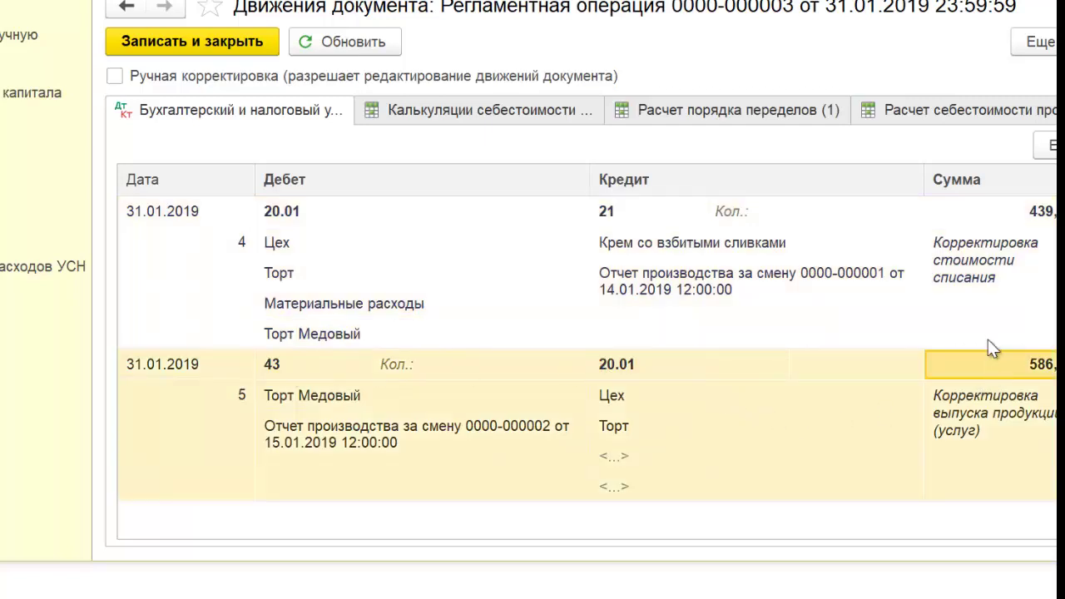
left_click(339, 396)
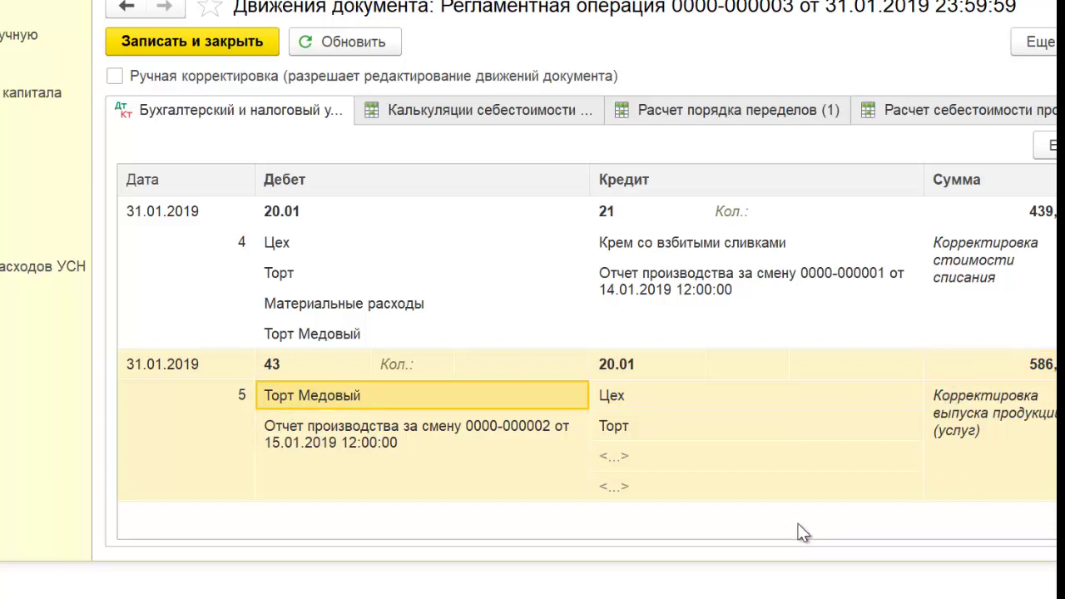
left_click(983, 486)
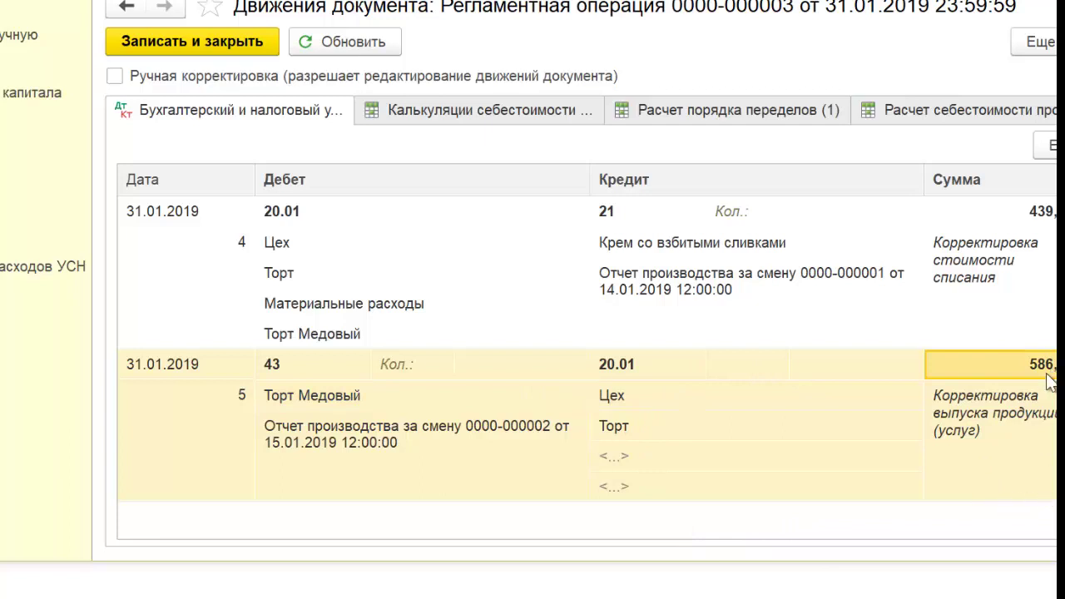
scroll(888, 485, "up", 3)
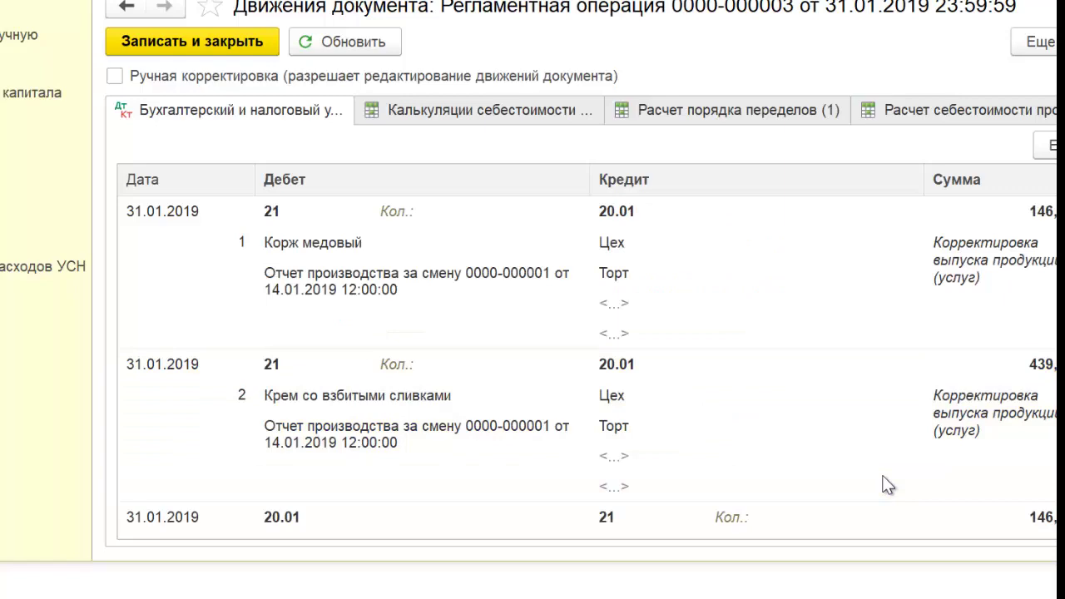
scroll(888, 485, "down", 3)
key("Escape")
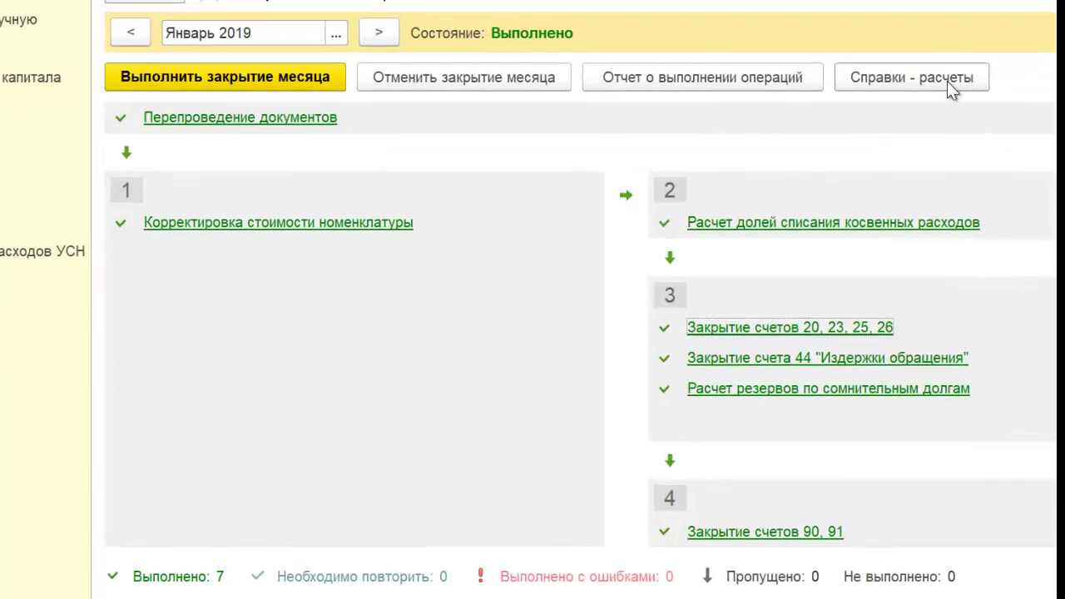
Step: Open the cost calculation report for January 2019 and examine the cost totals of Корж медовый and Крем со взбитыми сливками
left_click(947, 94)
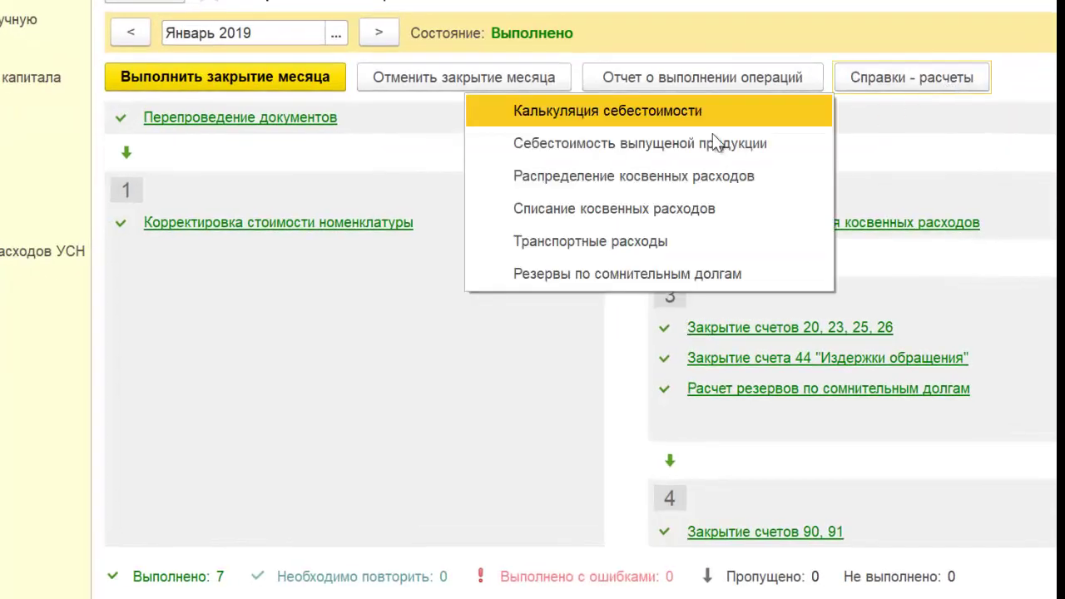
left_click(872, 148)
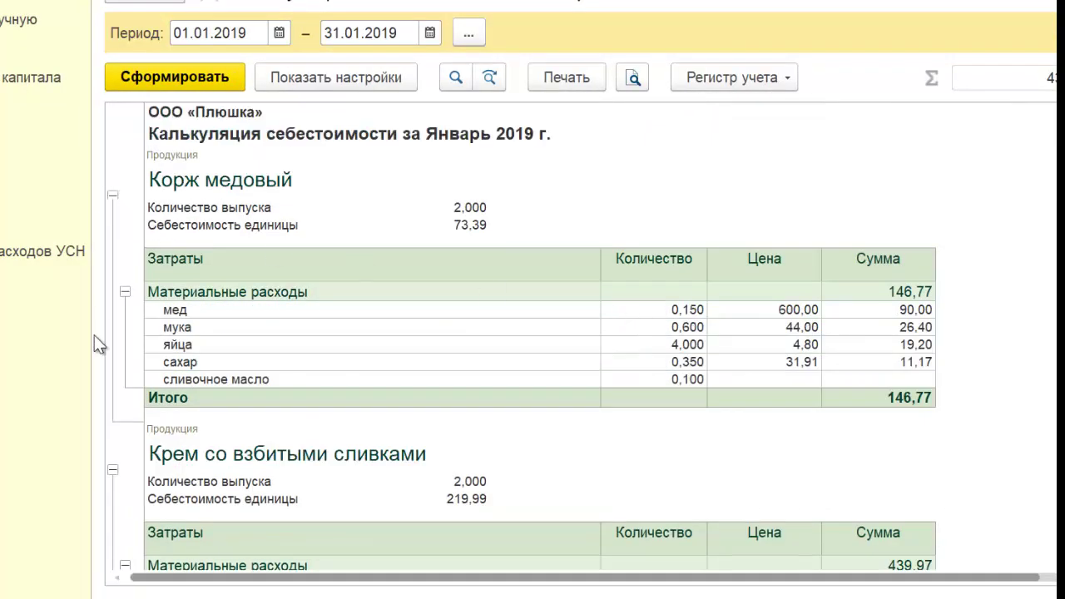
left_click(922, 398)
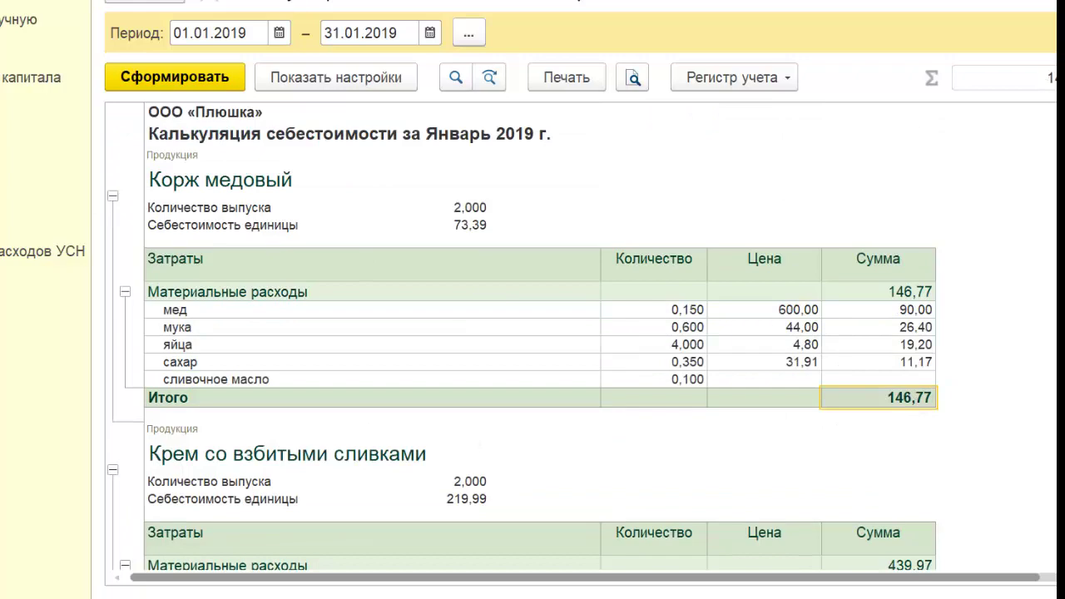
scroll(993, 446, "down", 3)
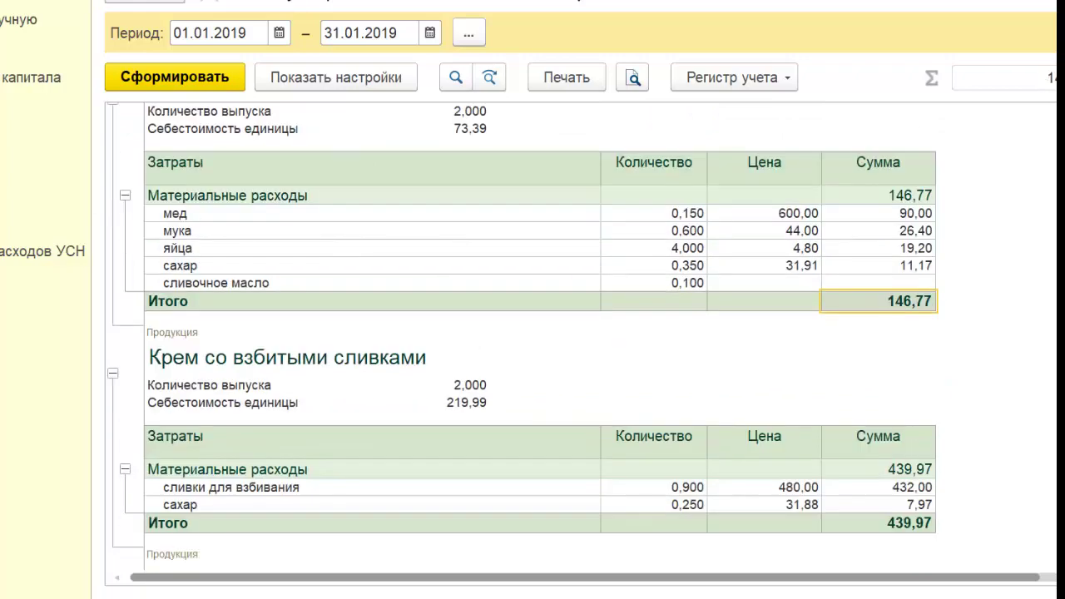
left_click(892, 530)
scroll(533, 333, "down", 8)
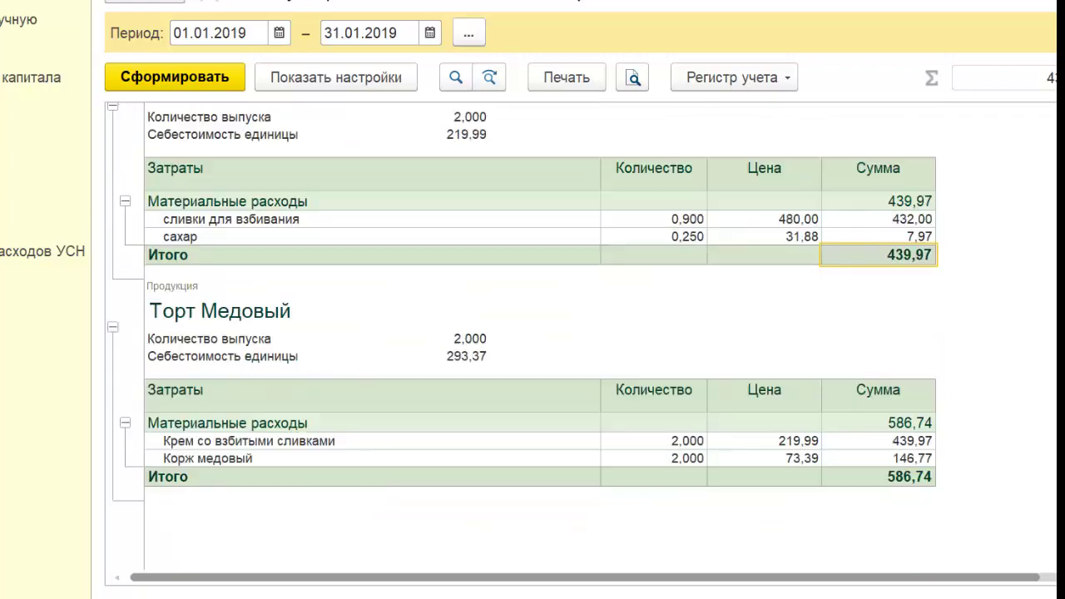
Step: Examine the total, components, output quantity and unit cost of Торт Медовый, and check the price of сливочное масло under Корж медовый
left_click(889, 473)
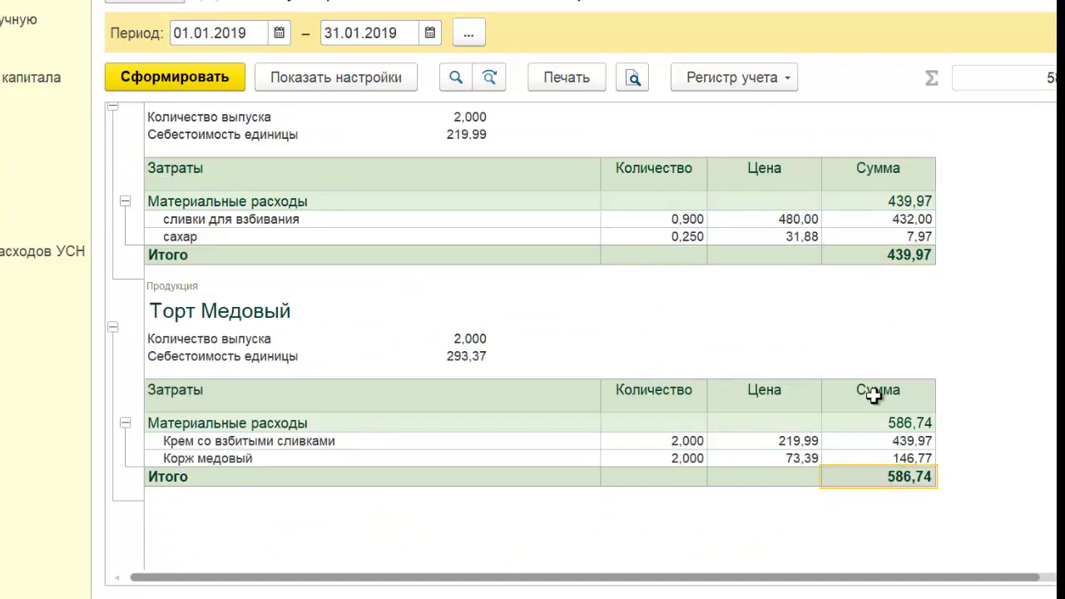
left_click(191, 456)
left_click(201, 440)
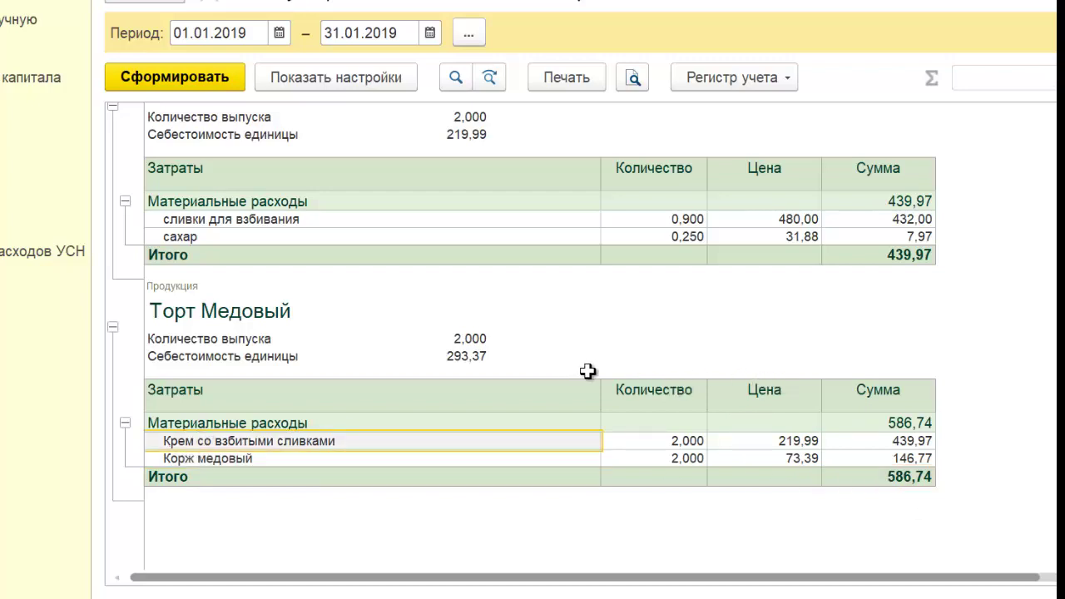
left_click(481, 338)
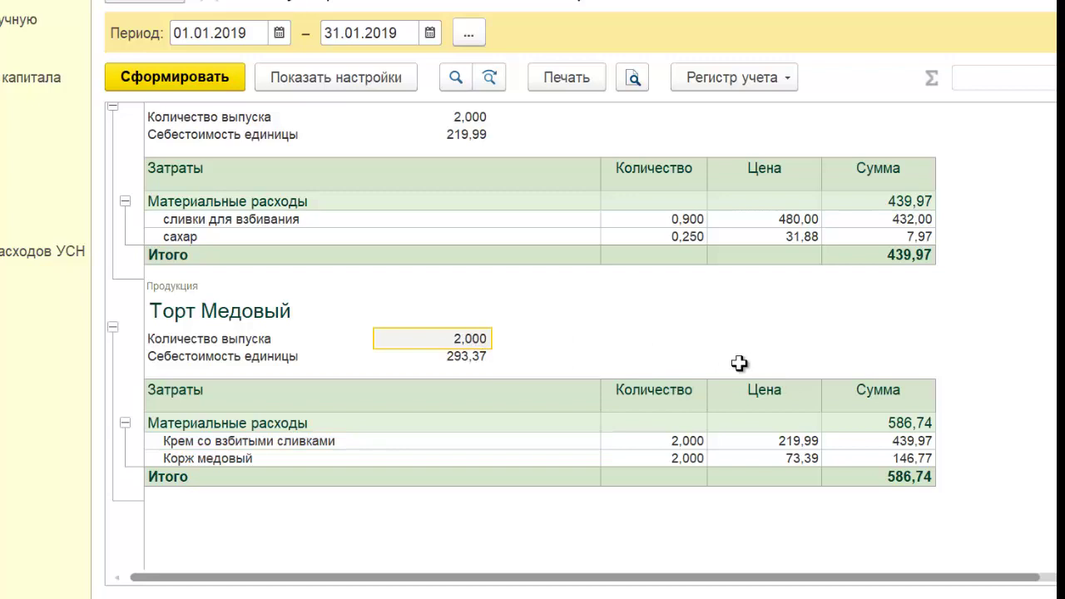
left_click(456, 358)
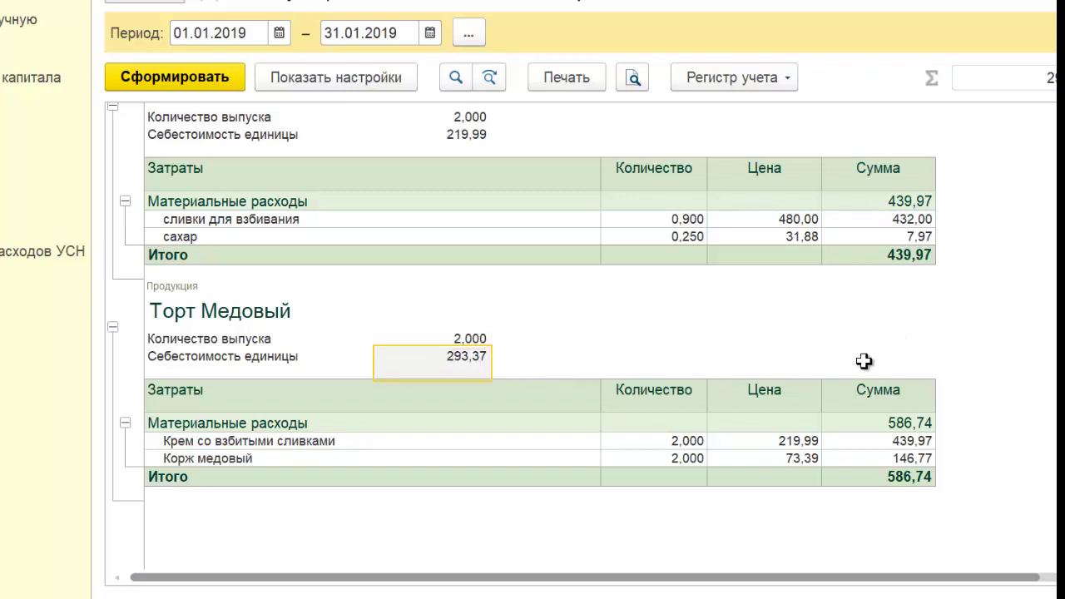
scroll(864, 360, "up", 5)
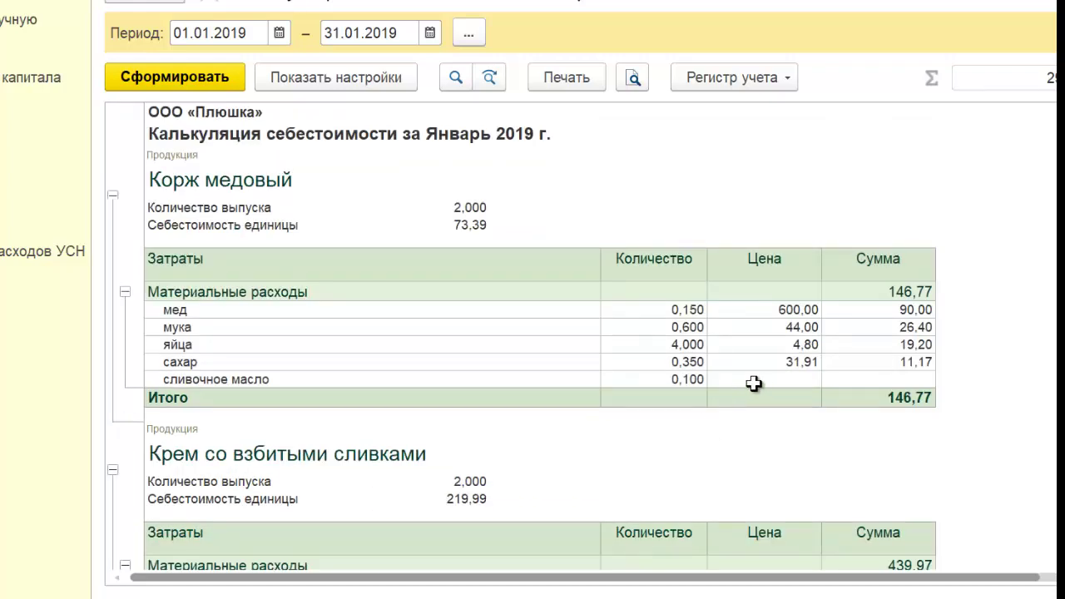
left_click(759, 379)
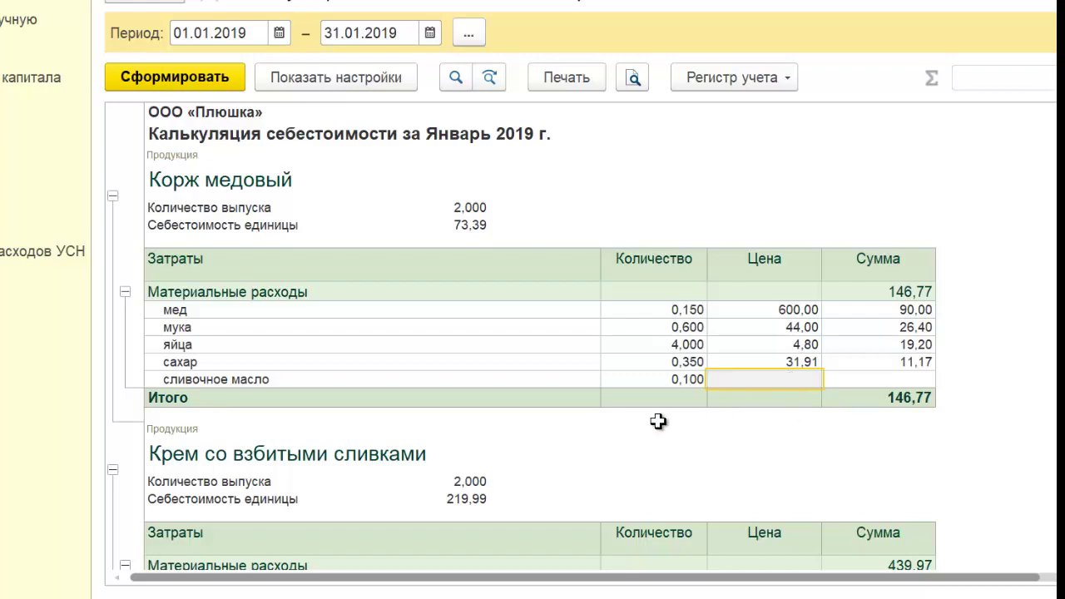
Step: Open the 08.01.2019 receipt from ООО «База» in the operations journal and add сливочное масло as a new line
left_click(15, 20)
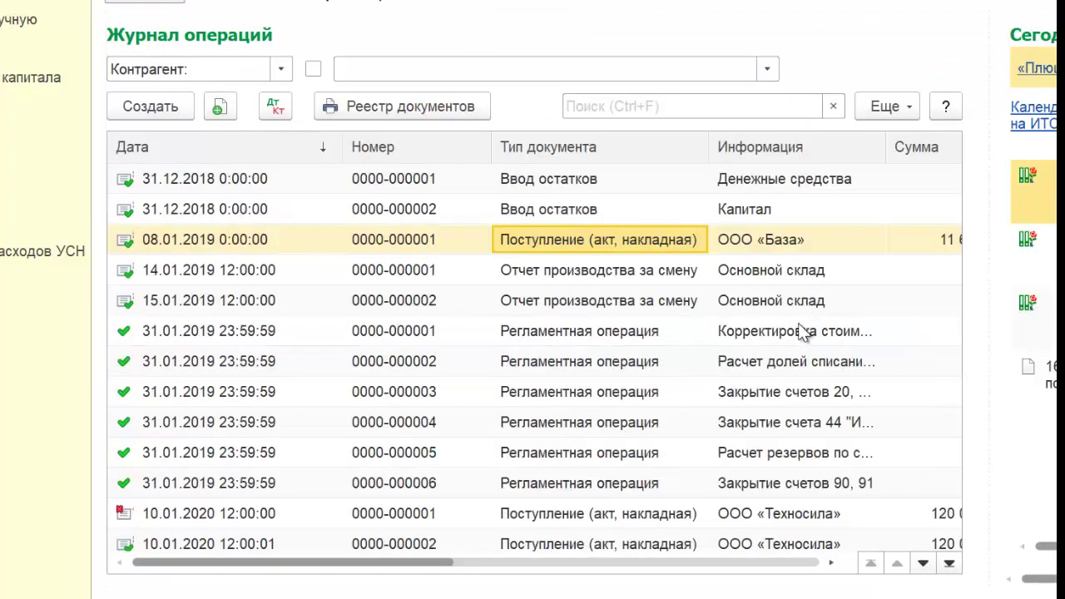
double_click(595, 233)
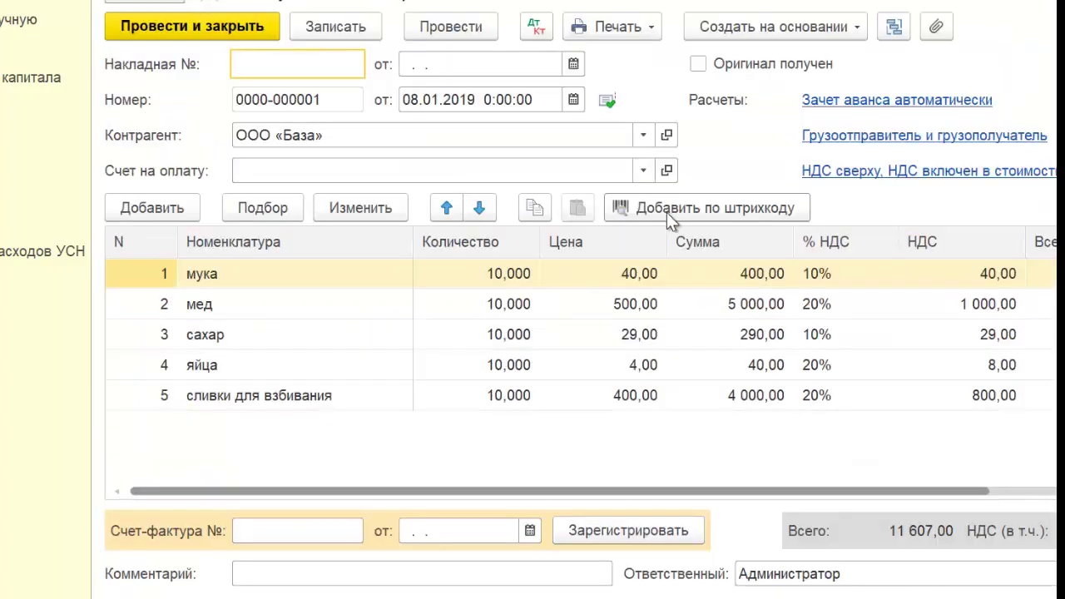
left_click(130, 213)
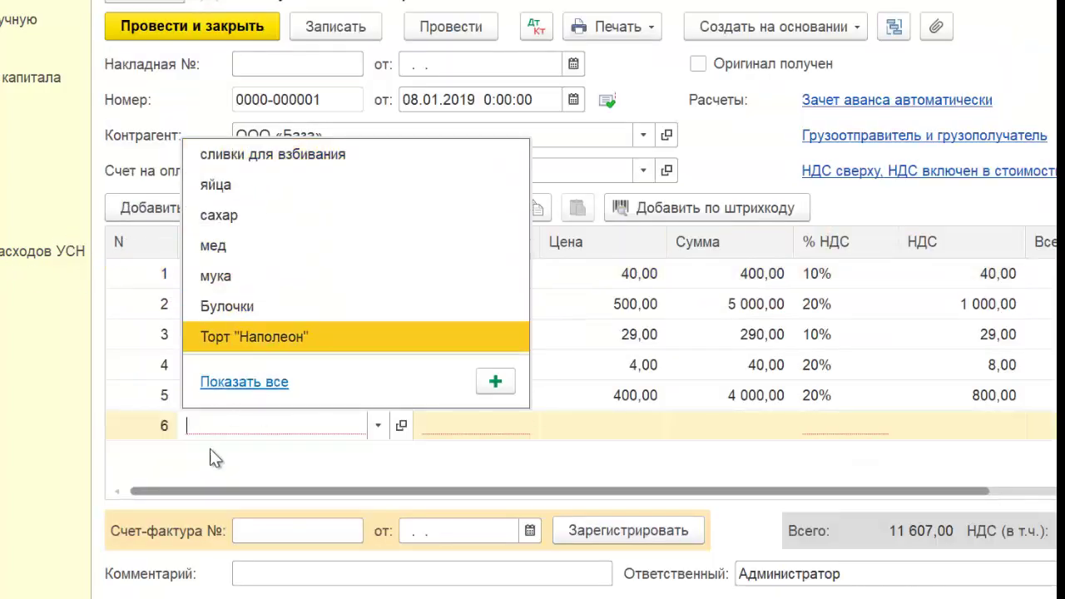
type("сли")
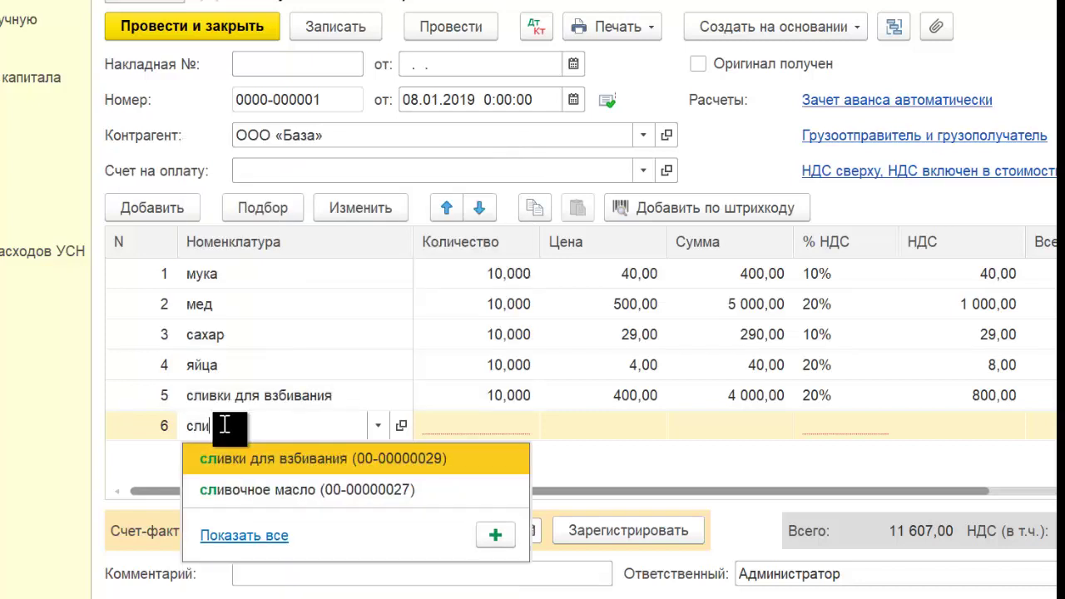
left_click(242, 489)
Step: Set the сливочное масло line to quantity 10 and price 200, and post and close the receipt
left_click(475, 428)
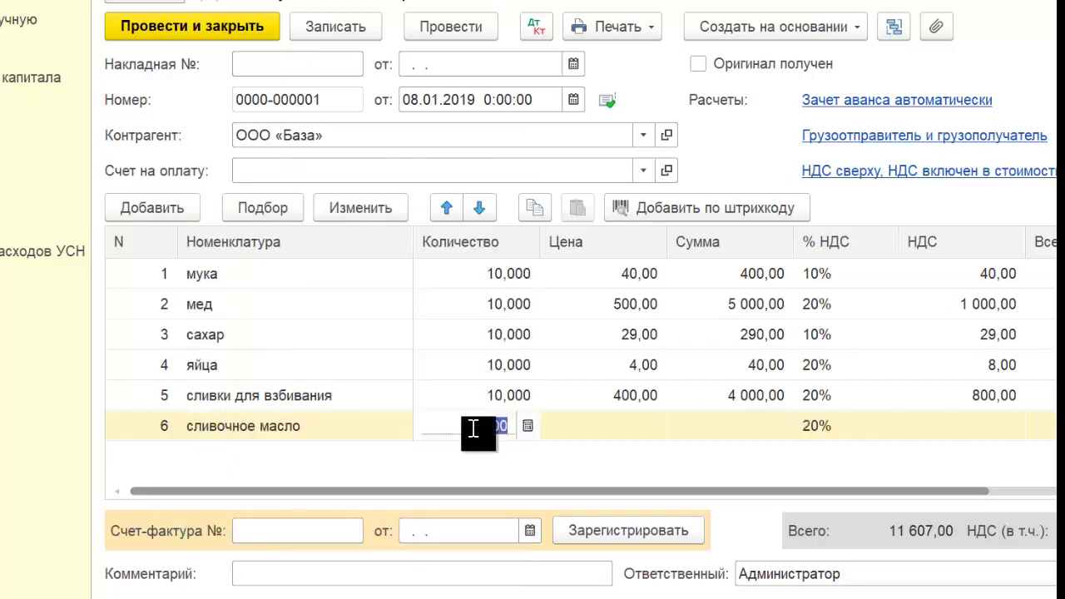
type("10")
left_click(571, 426)
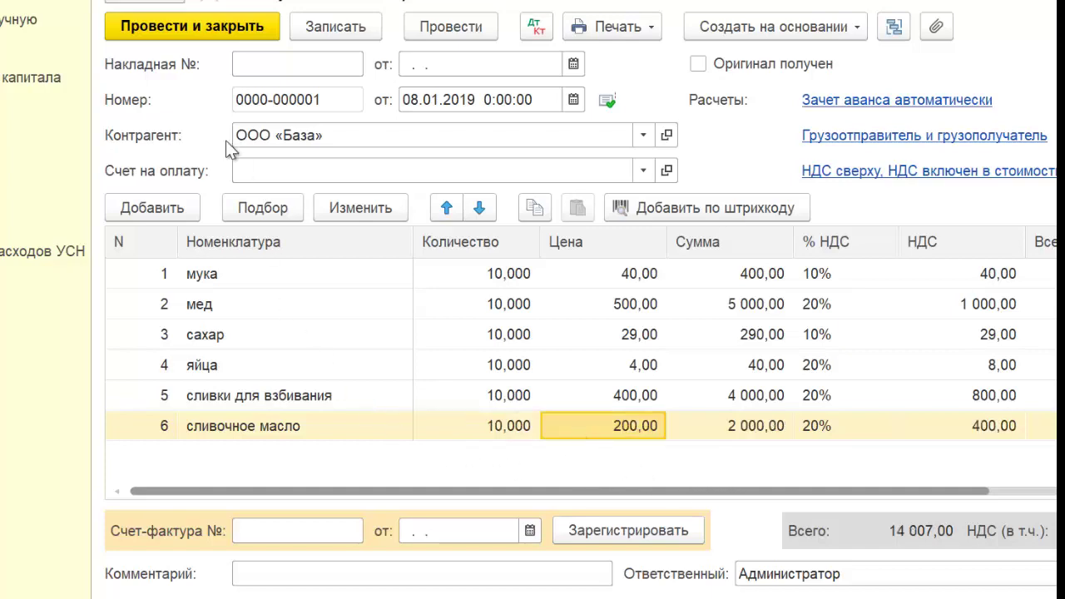
left_click(179, 27)
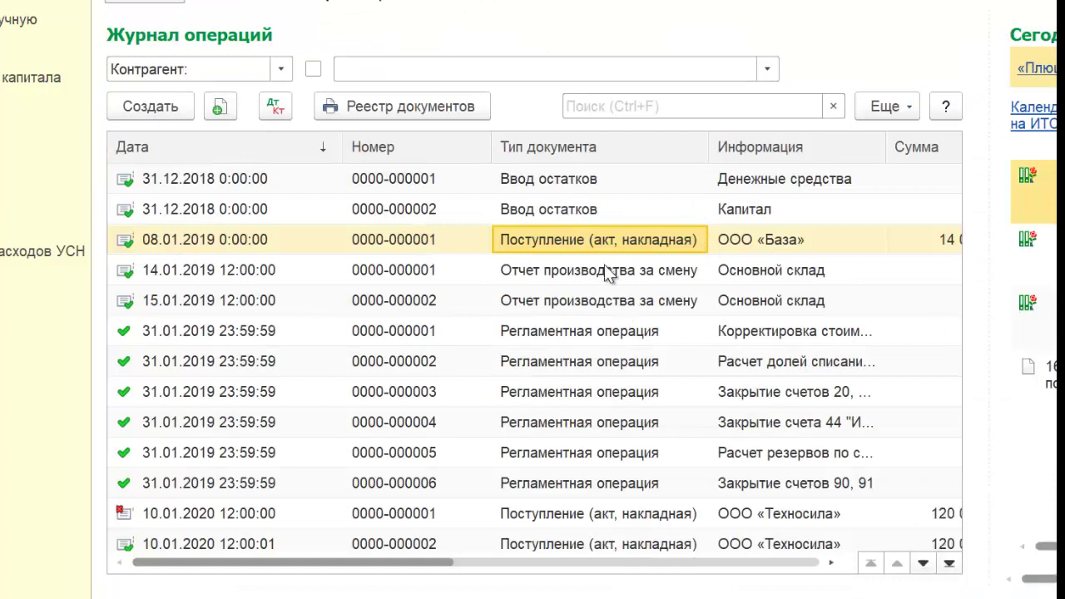
Step: Open the 15.01.2019 shift production report to re-post it, and return to the January 2019 month-end closing
double_click(604, 300)
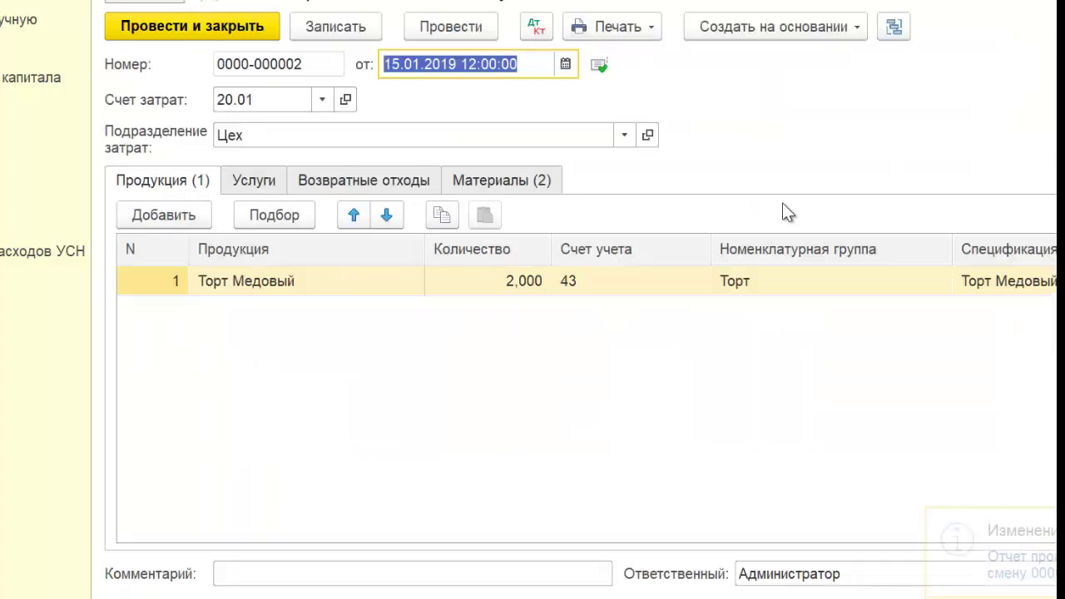
key("Escape")
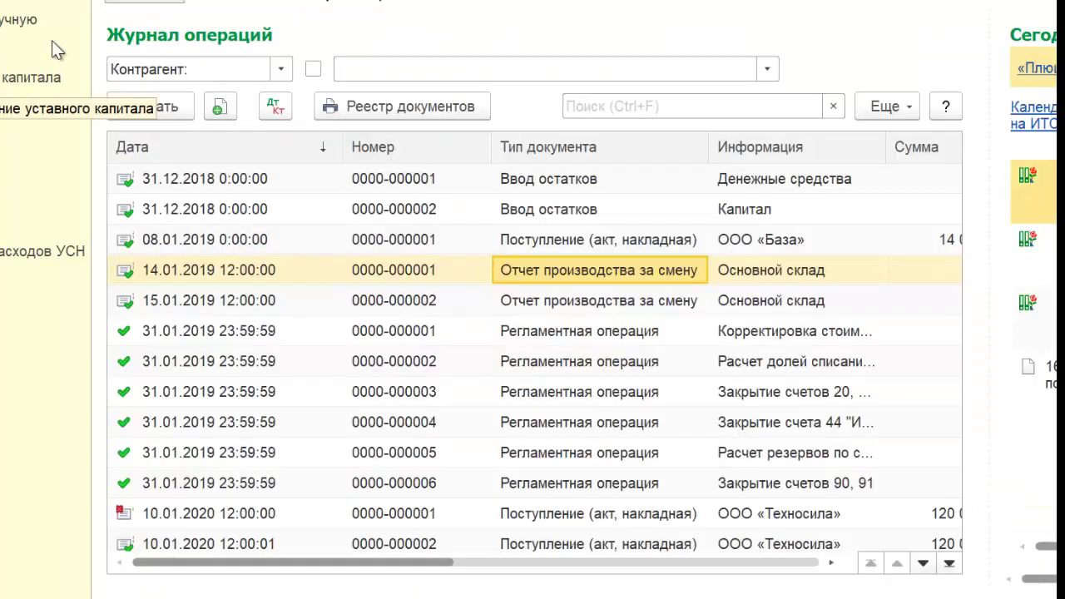
key("Escape")
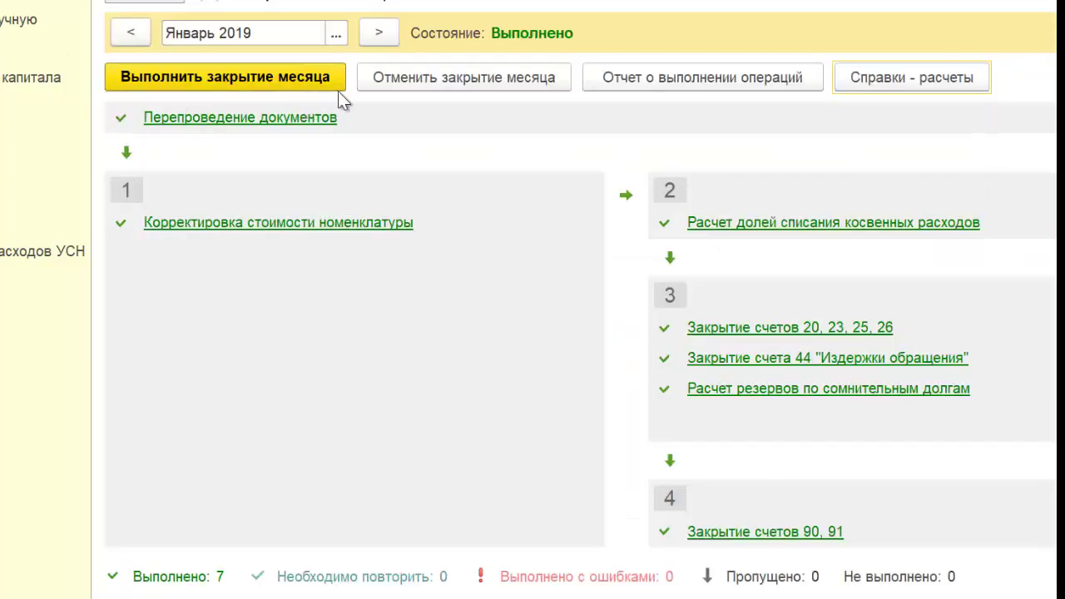
Step: Cancel the January 2019 closing and run the month-end closing again
left_click(455, 86)
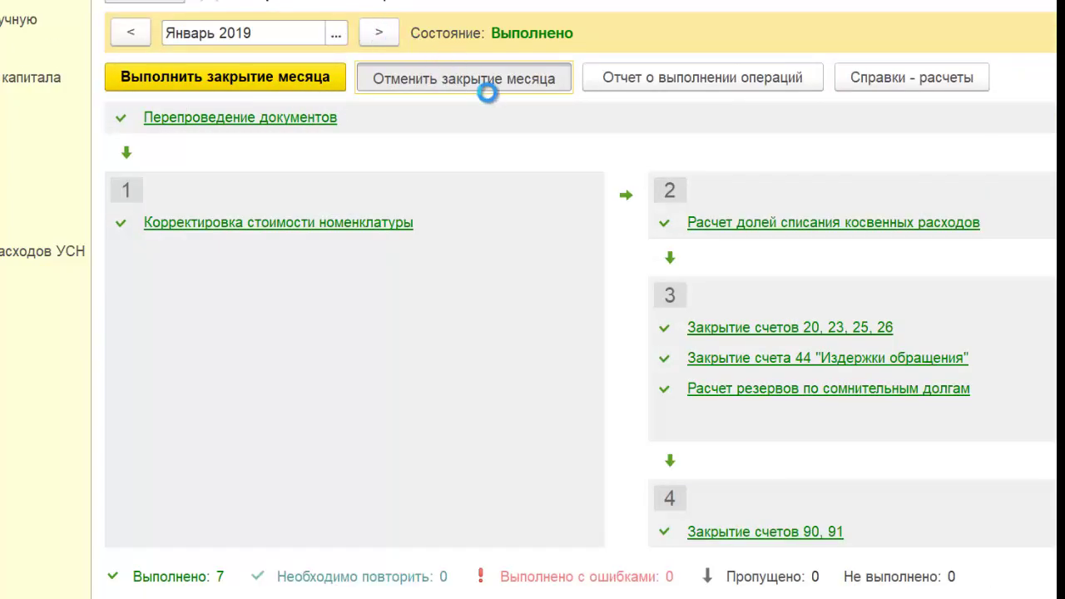
left_click(269, 77)
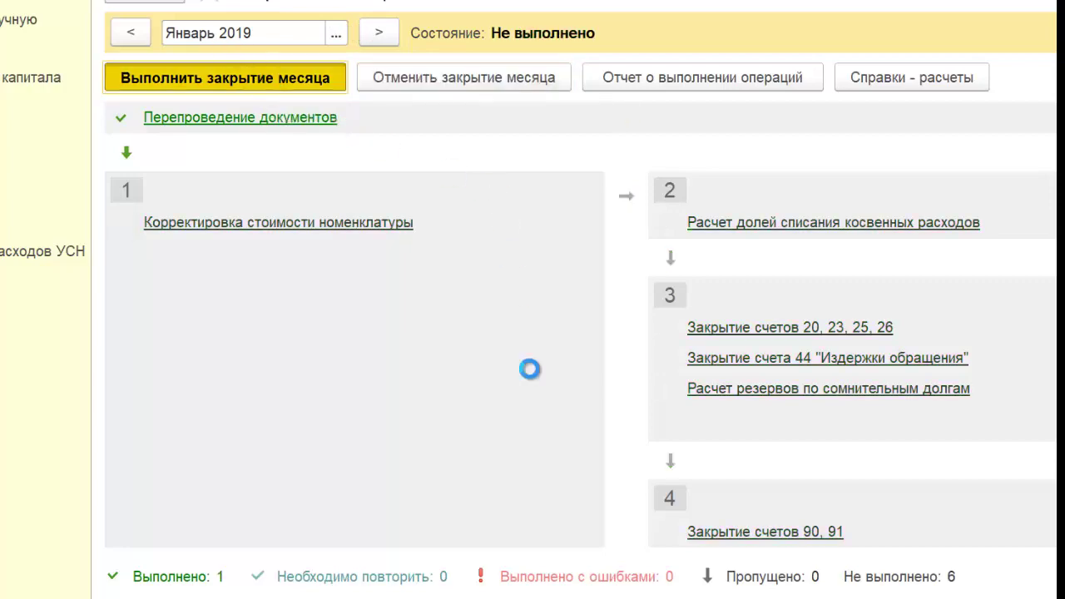
Step: Reopen the entries of the Закрытие счетов 20, 23, 25, 26 operation and check the recalculated Торт Медовый output adjustment
left_click(769, 329)
left_click(802, 319)
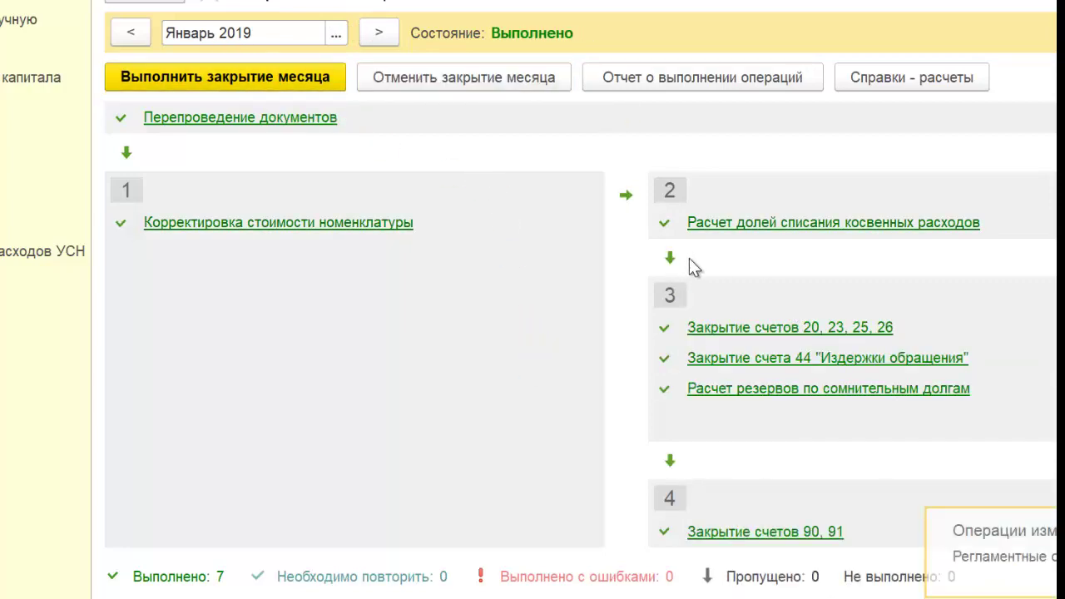
left_click(1015, 349)
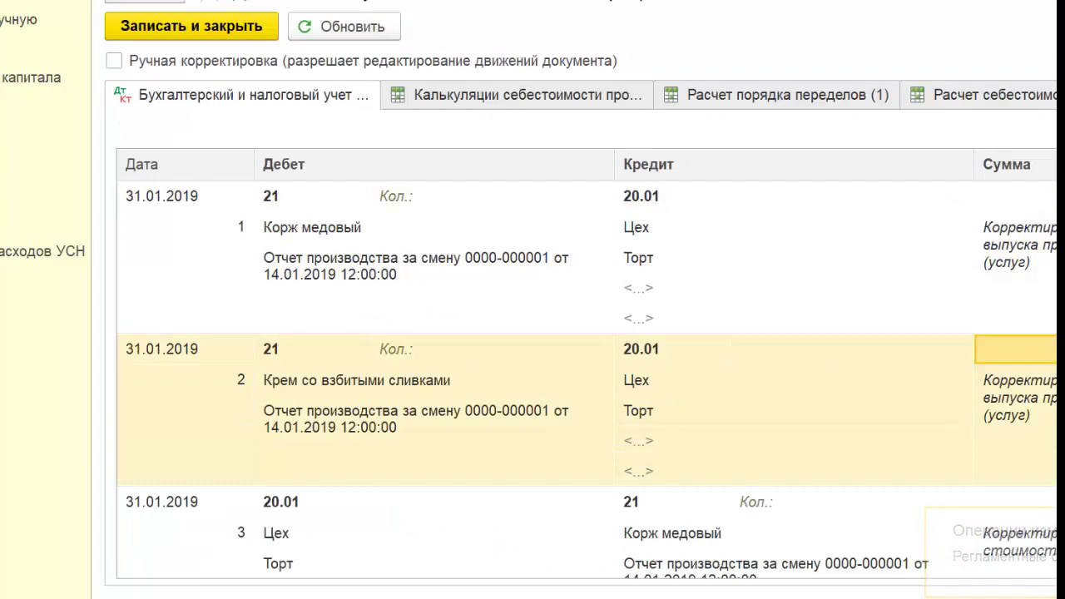
key("Page_Down")
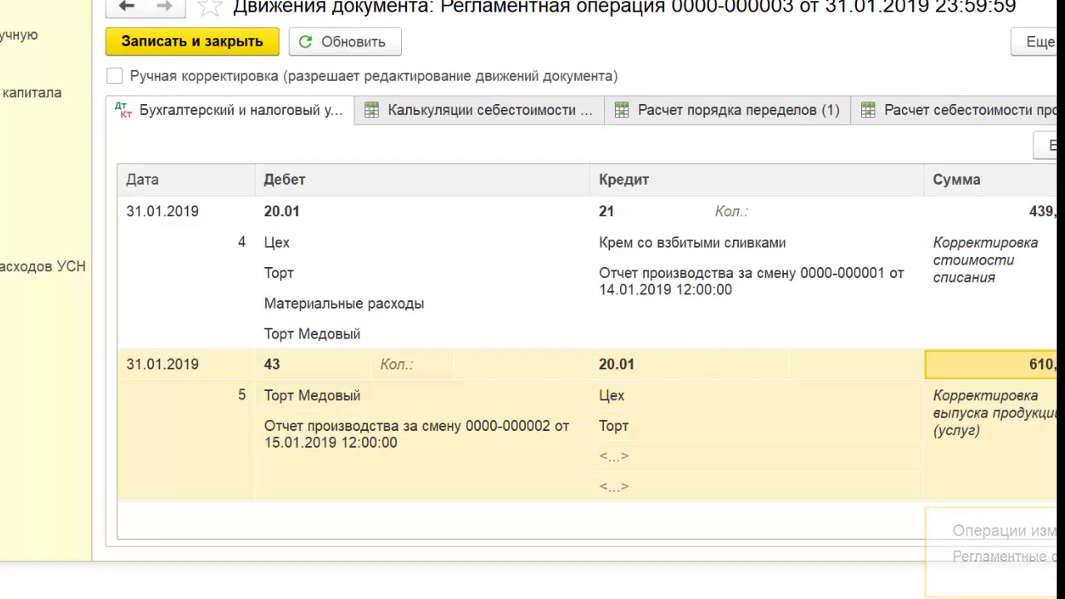
Step: Close the operation's entries and the month-end closing, and regenerate the Калькуляция себестоимости report for January 2019
key("Escape")
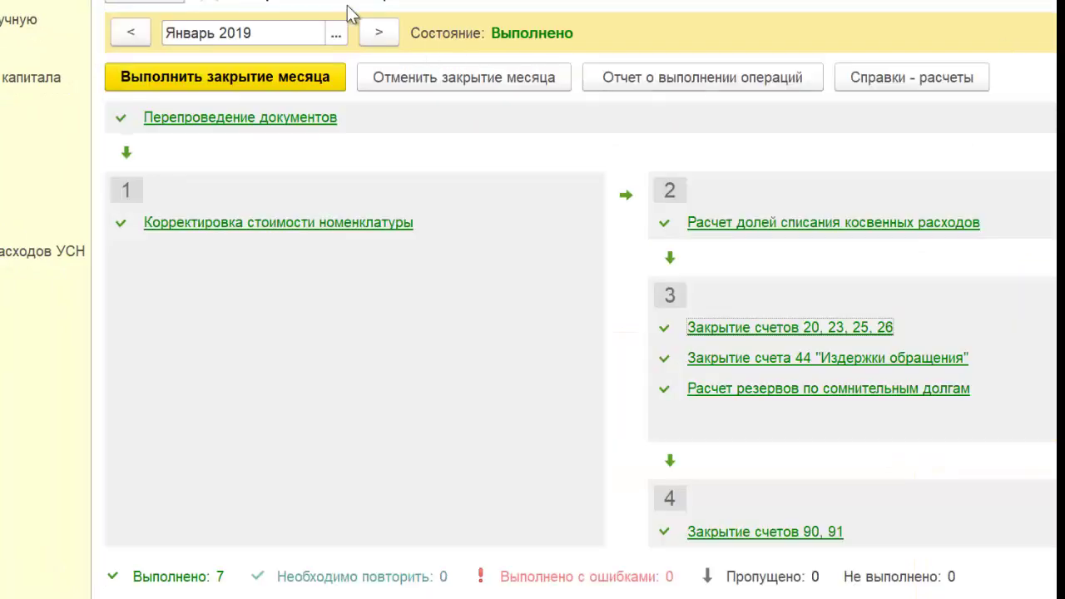
key("Escape")
left_click(204, 77)
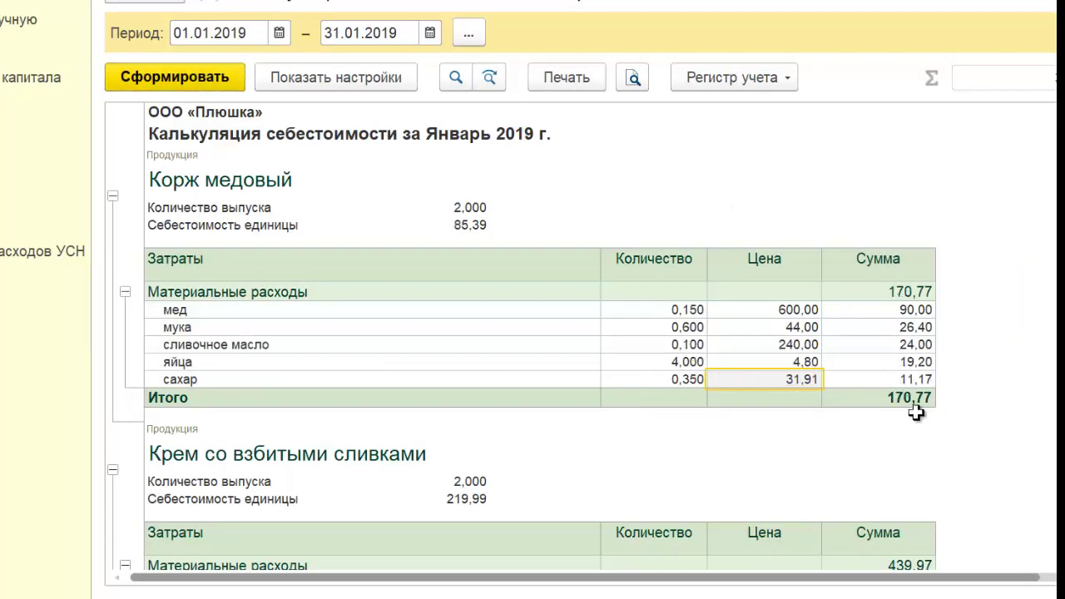
Step: Check the total cost and the unit cost of Торт Медовый in the cost calculation report, and close the report
scroll(982, 349, "down", 8)
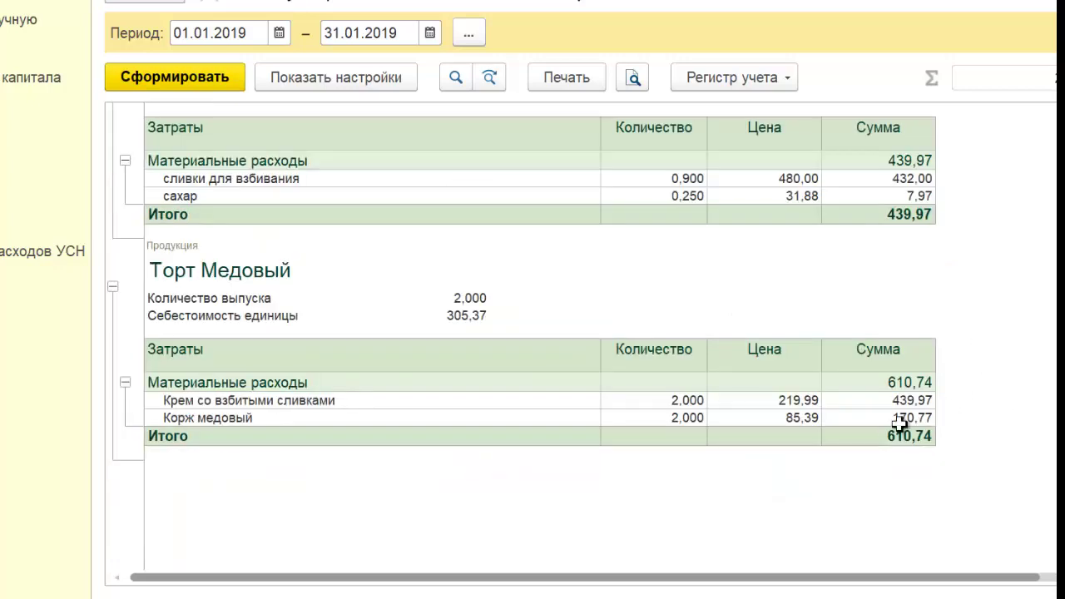
left_click(889, 434)
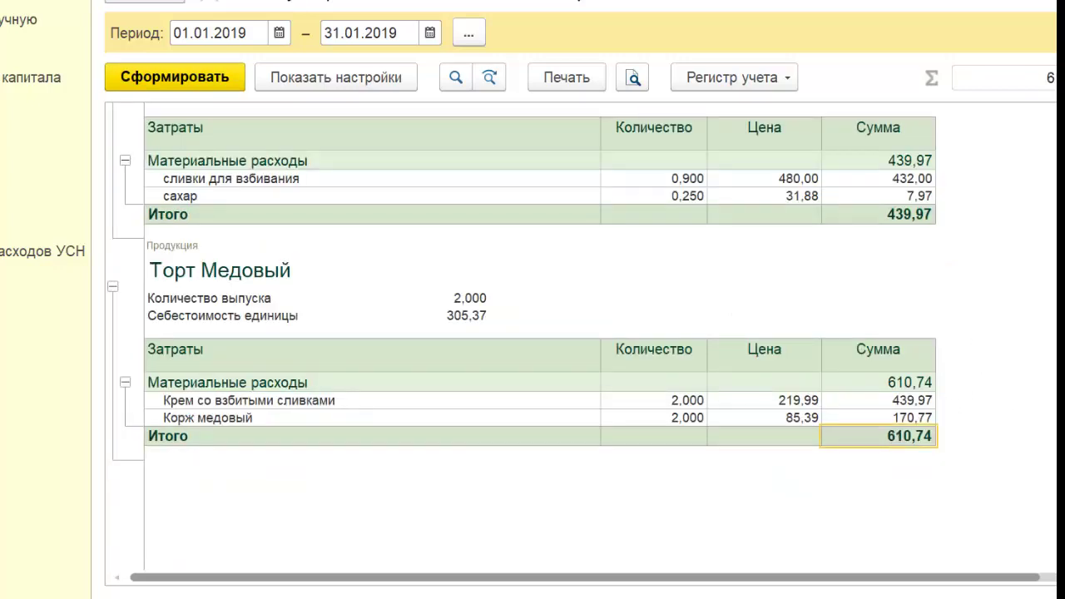
left_click(437, 320)
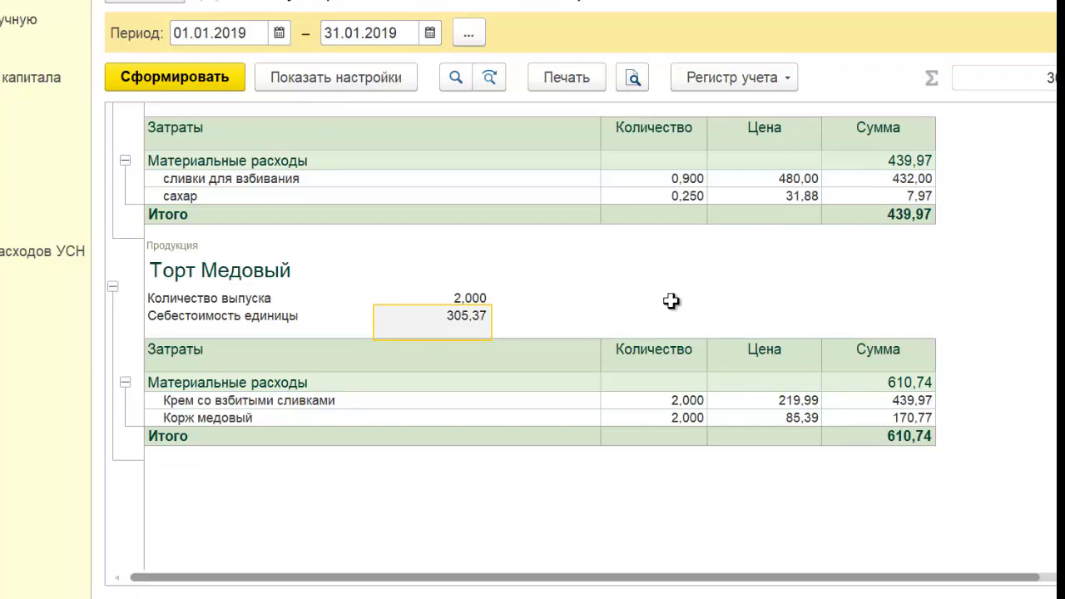
scroll(671, 304, "up", 10)
key("Escape")
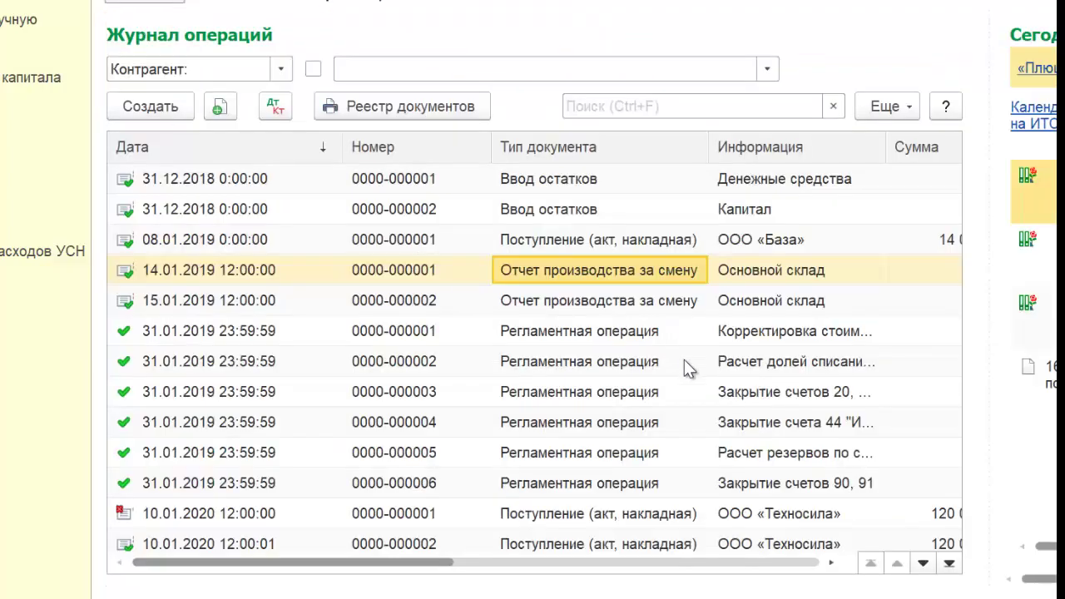